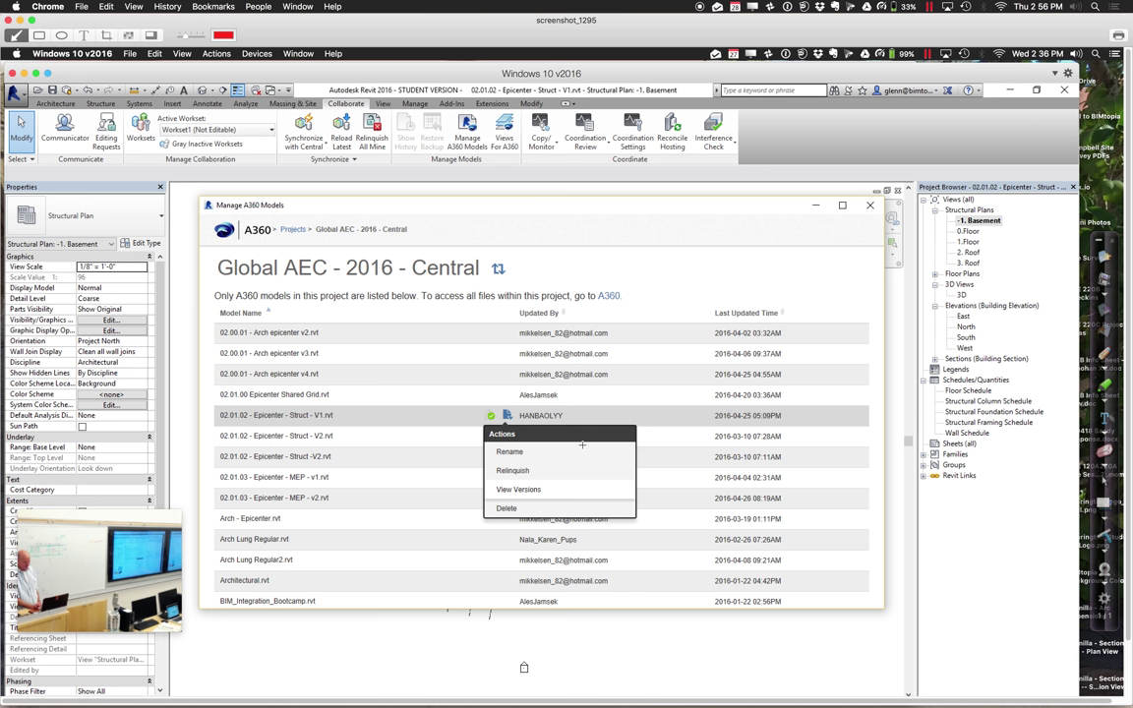
# Switch to Revit in the Windows 10 virtual machine and fit the whole steel-frame building shell in the 3D view.
pyautogui.press('super+Tab')
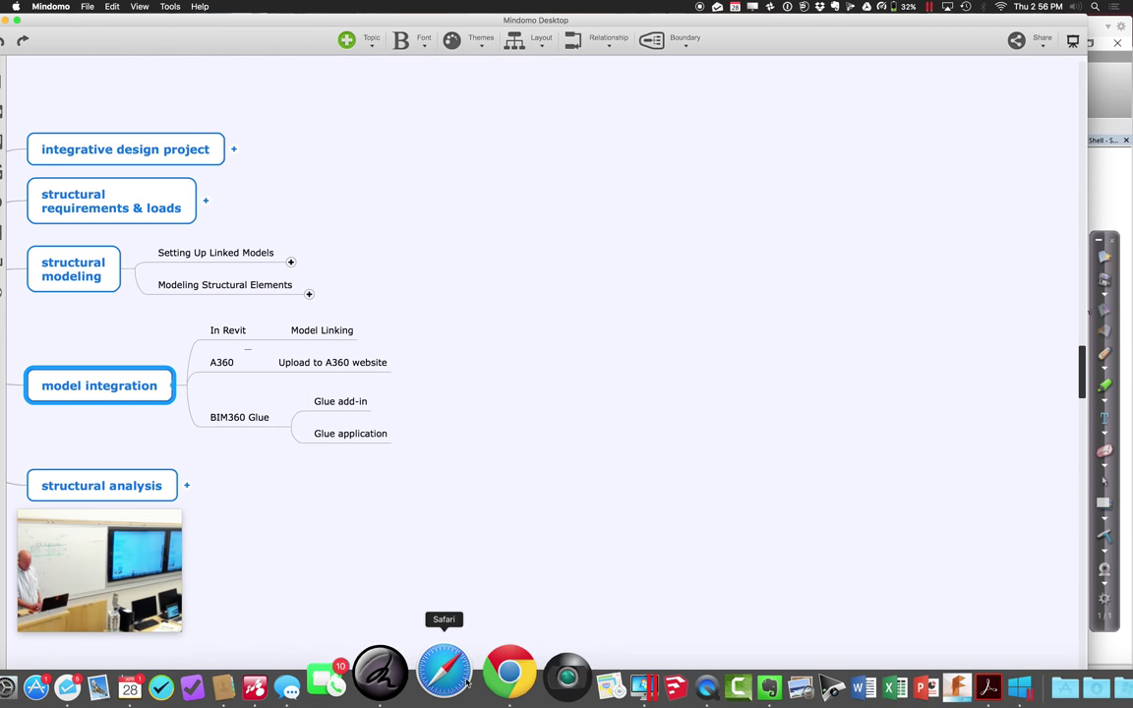
pyautogui.click(580, 673)
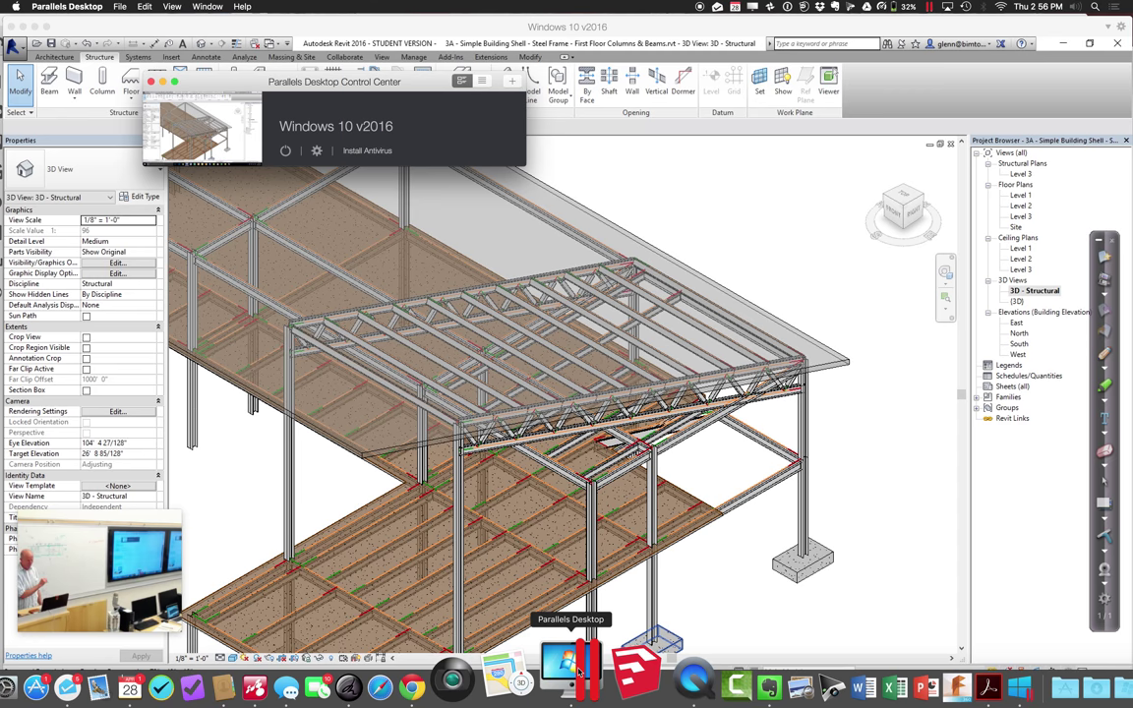
pyautogui.click(826, 280)
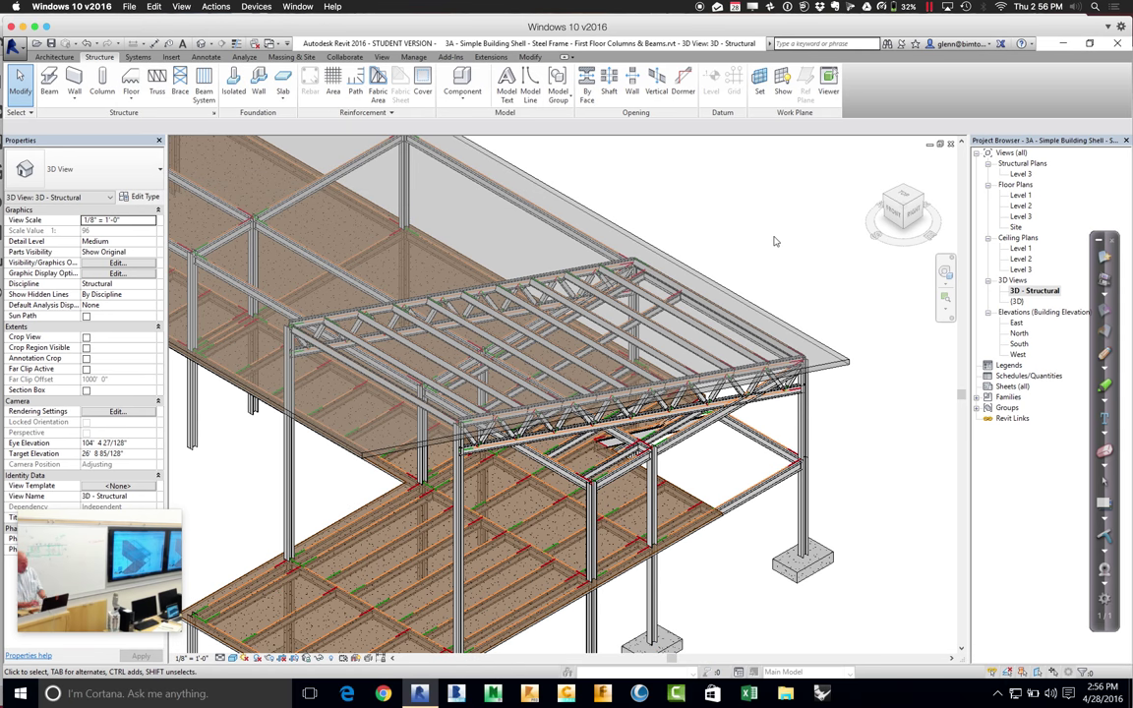
pyautogui.press('z')
pyautogui.press('f')
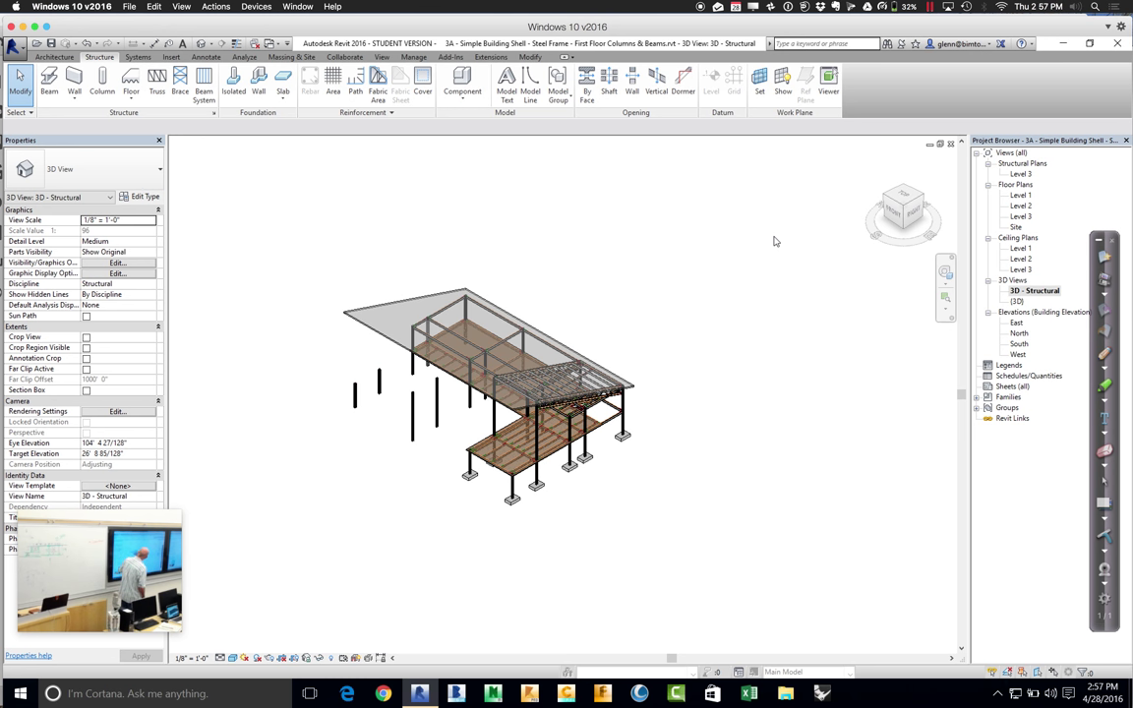
# Save the project as a new project file named Session 10 Sample Model in the Desktop folder of the Home on 'Mac' (Z:) drive.
pyautogui.click(18, 48)
pyautogui.moveTo(55, 182)
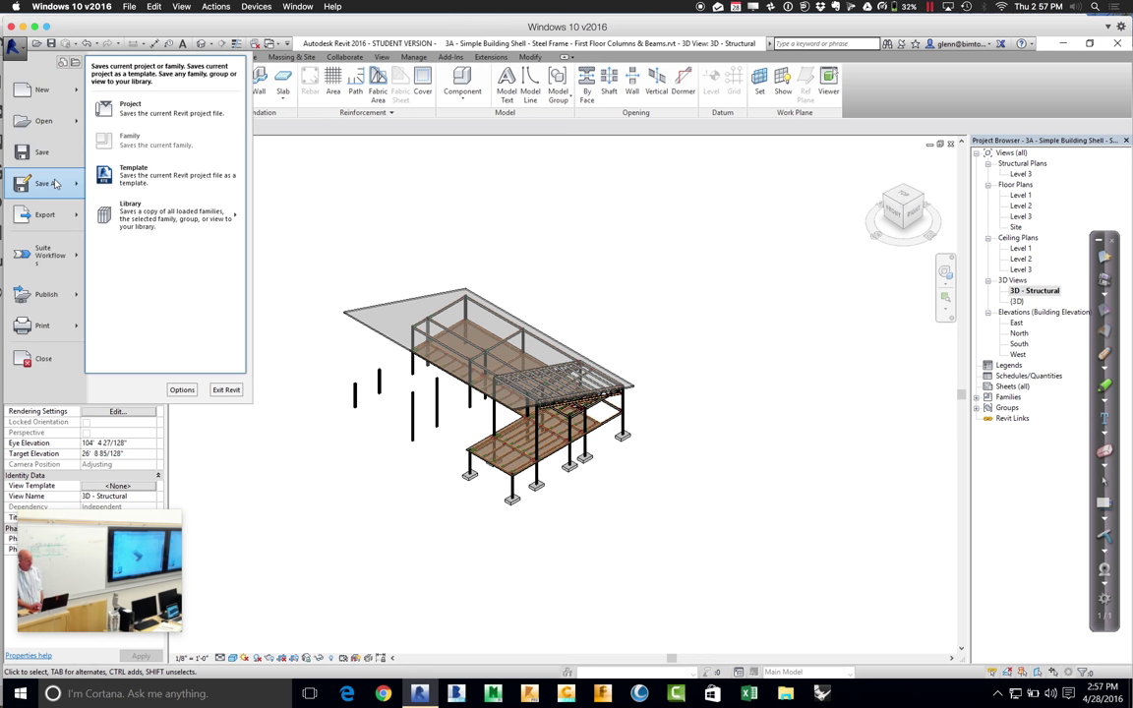
pyautogui.click(128, 108)
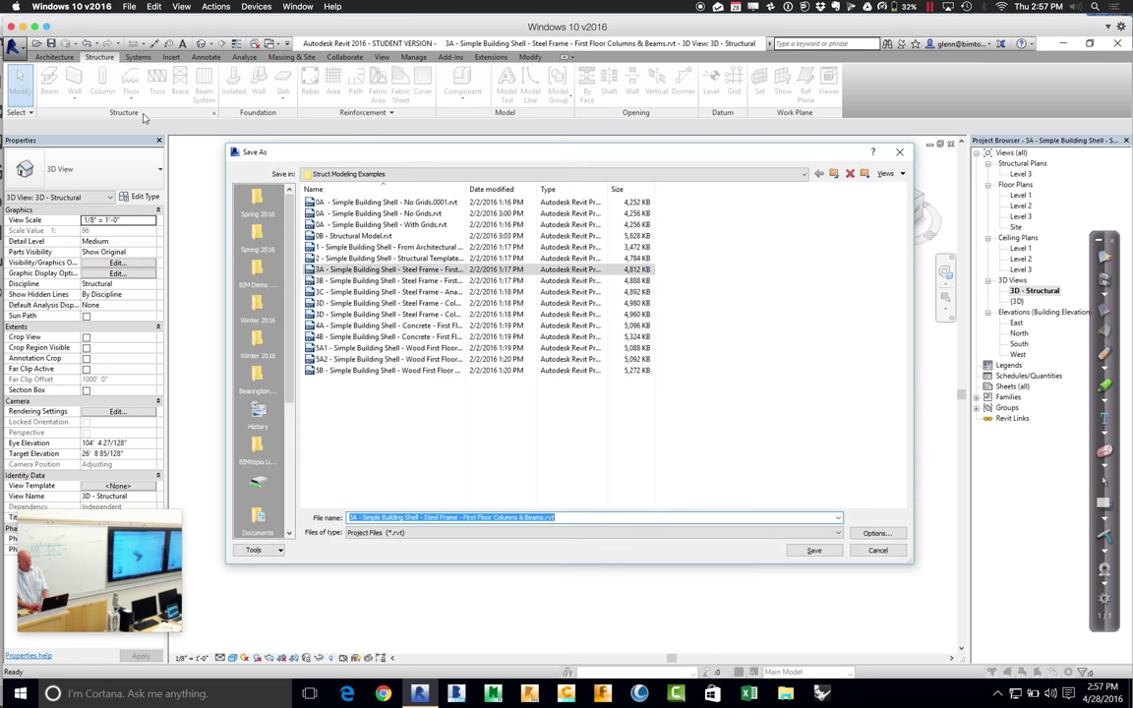
pyautogui.click(337, 175)
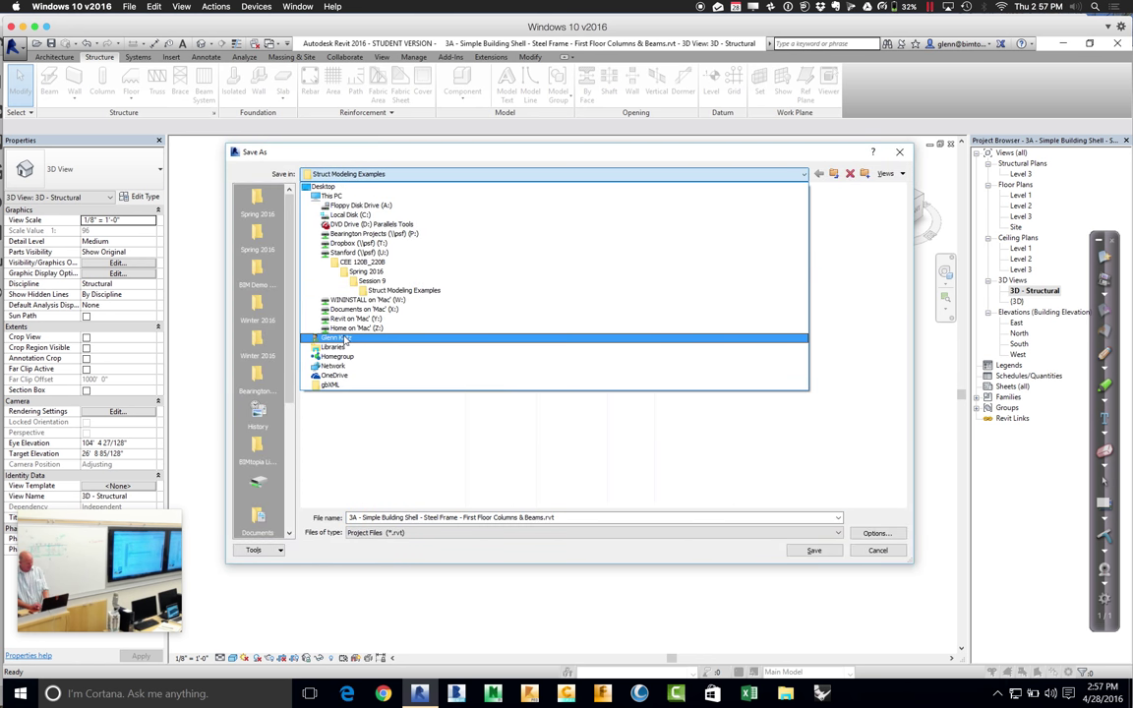
pyautogui.click(343, 328)
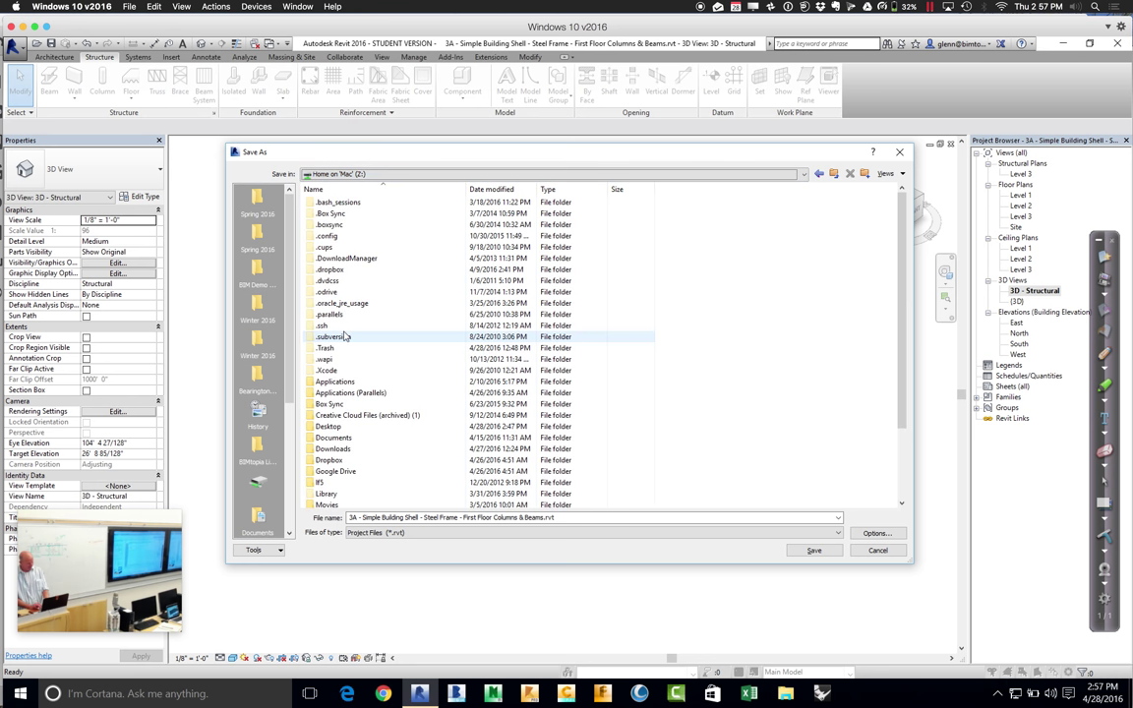
pyautogui.doubleClick(339, 427)
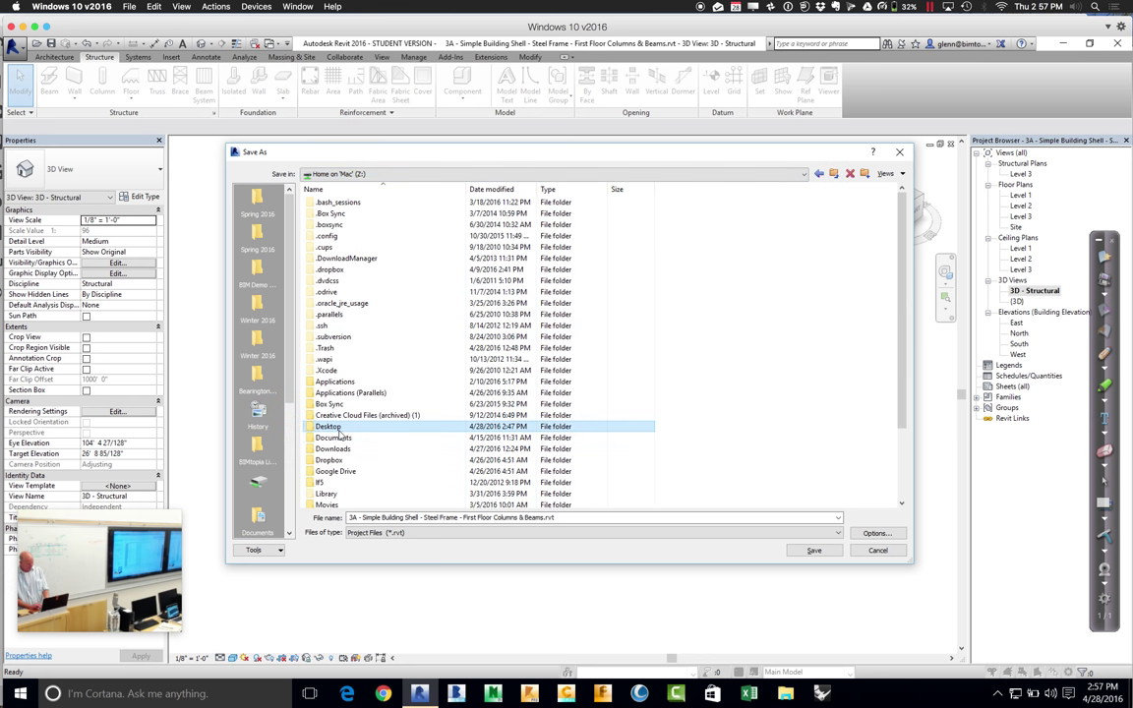
pyautogui.click(576, 518)
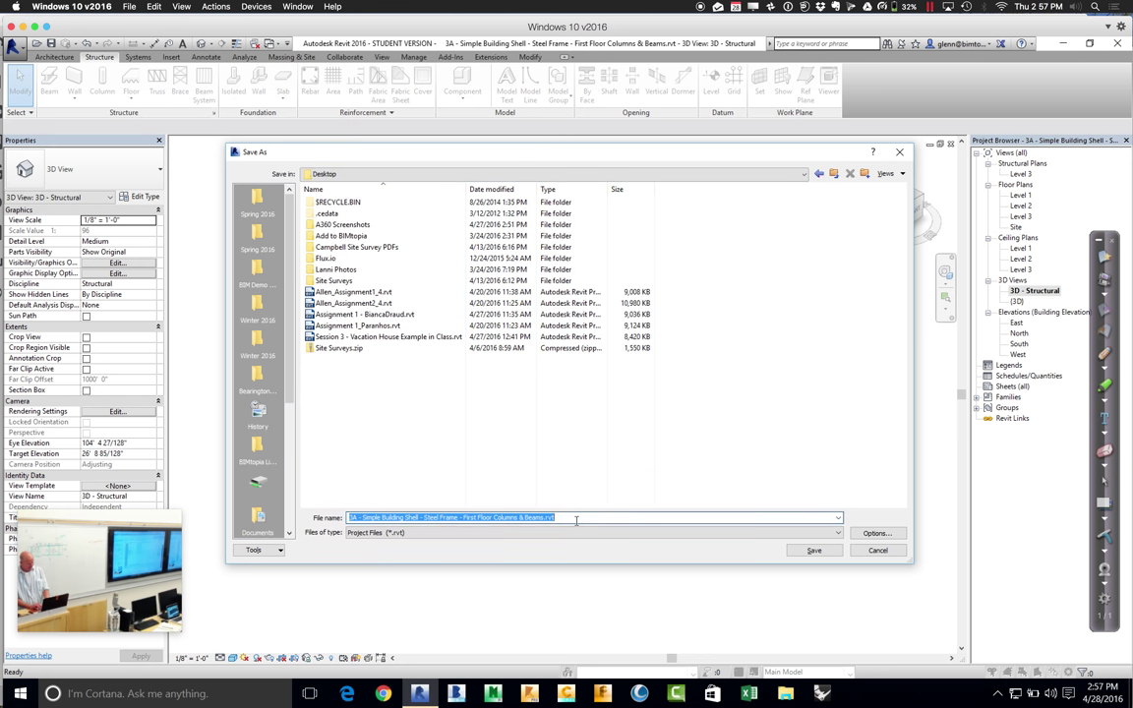
pyautogui.click(576, 518)
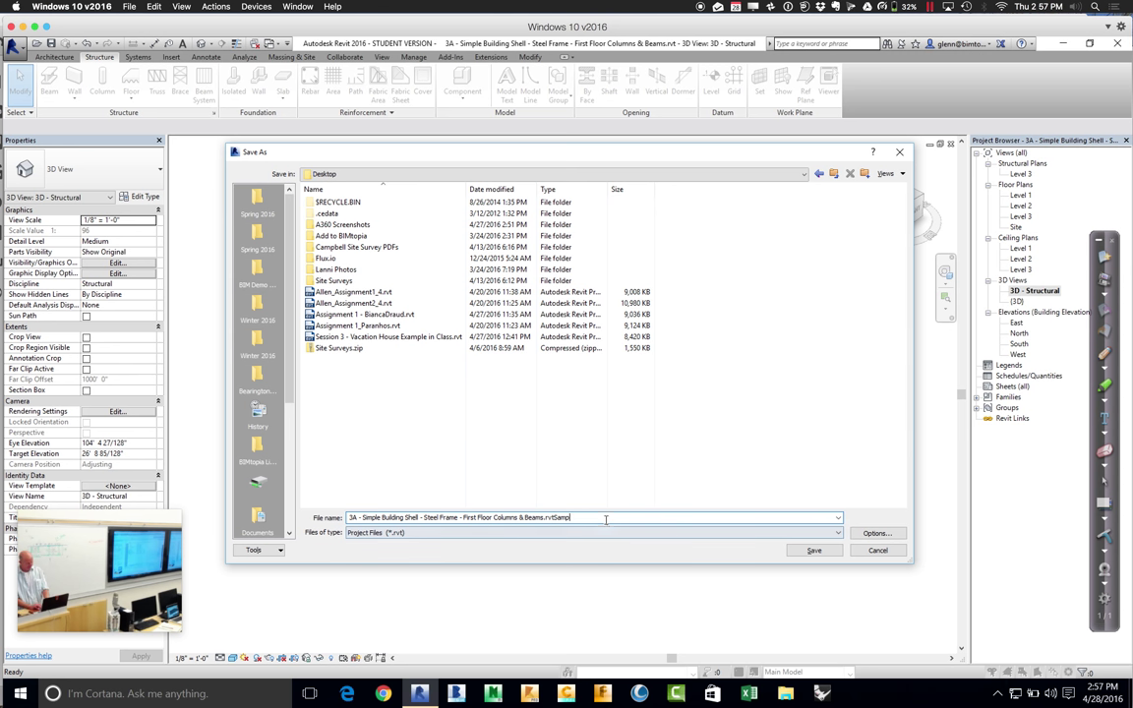
pyautogui.hotkey('ctrl', 'a')
pyautogui.write('Session 10')
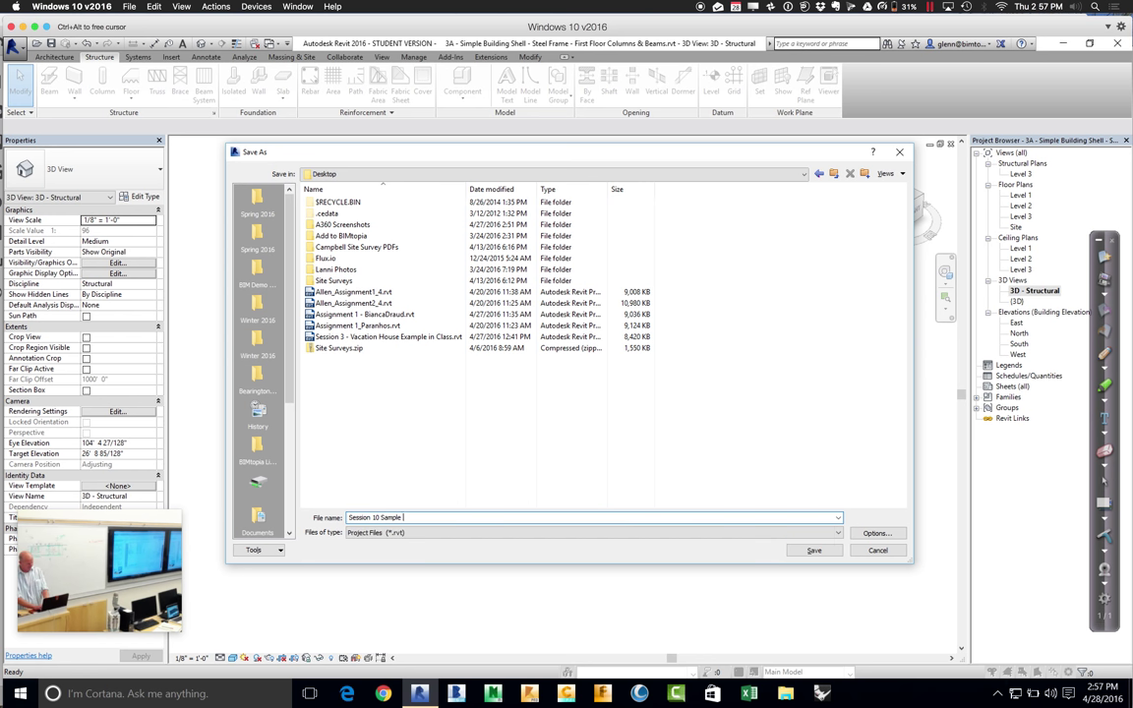
pyautogui.press('Return')
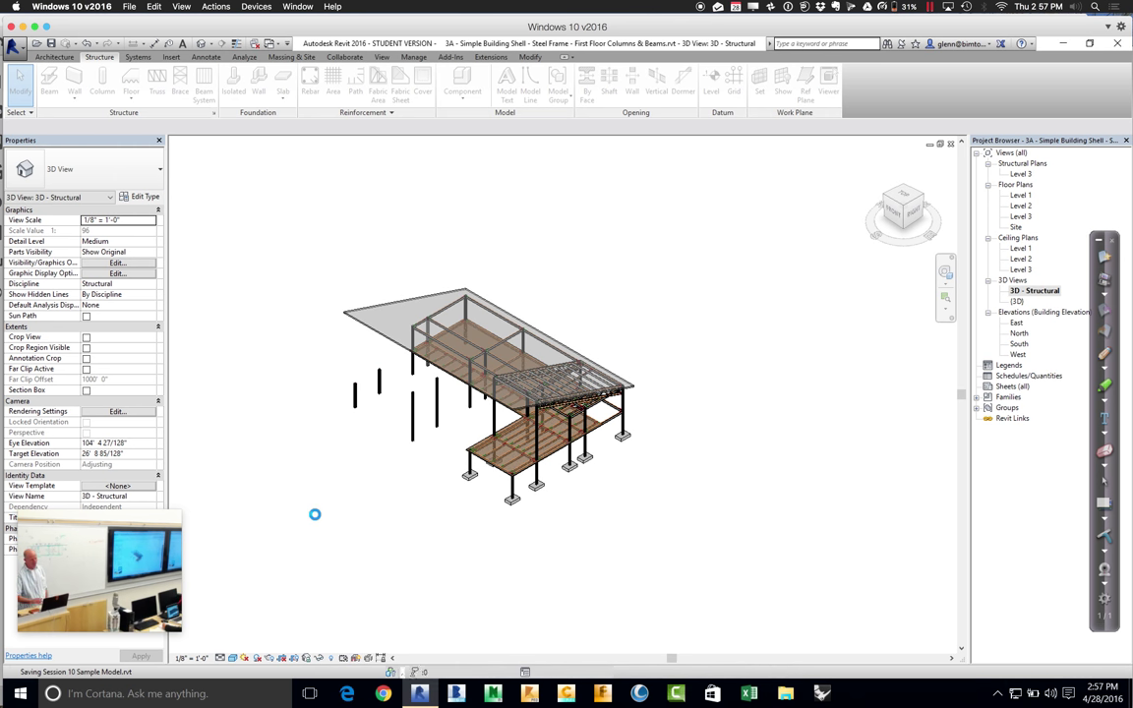
# Switch to Chrome and open the Team Stanford Revit A360 hub at stanfordrevit.autodesk360.com.
pyautogui.hotkey('ctrl', 'Right')
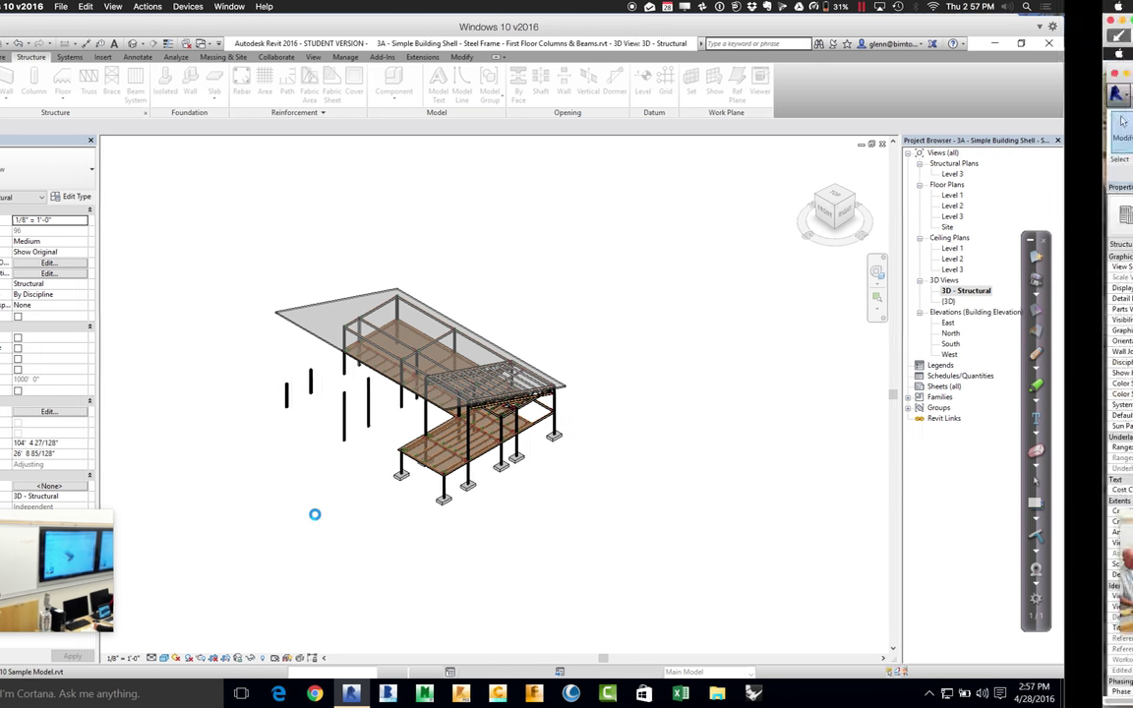
pyautogui.moveTo(329, 696)
pyautogui.click(481, 694)
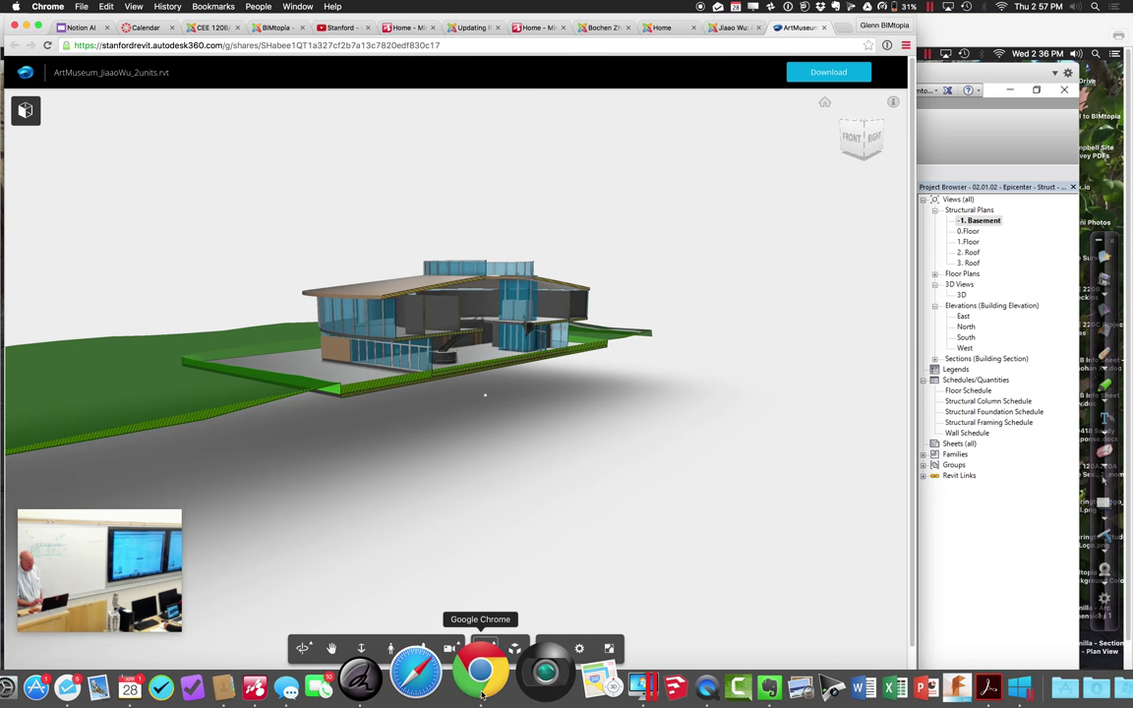
pyautogui.click(26, 73)
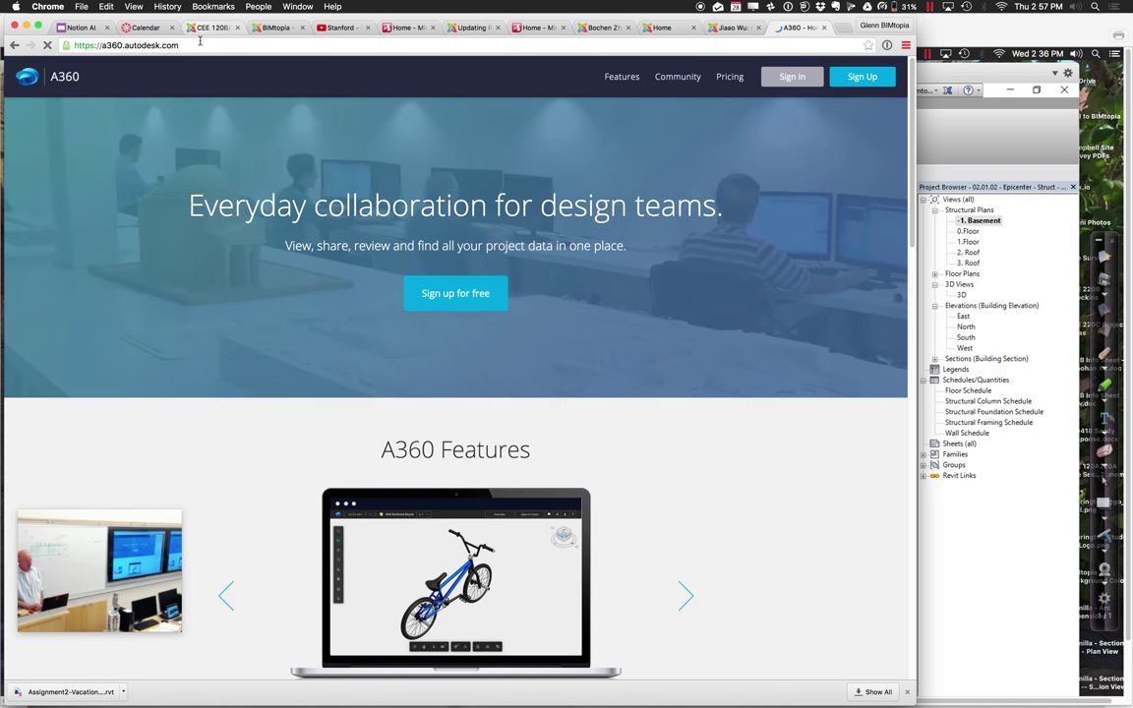
pyautogui.click(202, 46)
pyautogui.write('stanford')
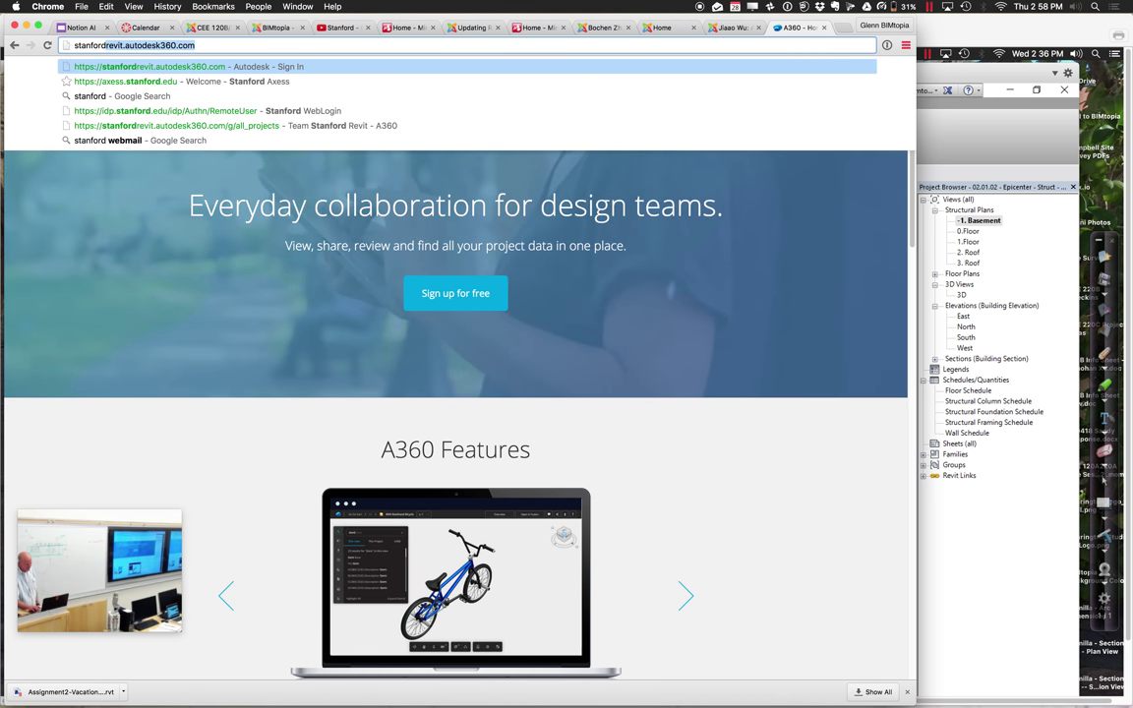
pyautogui.press('Return')
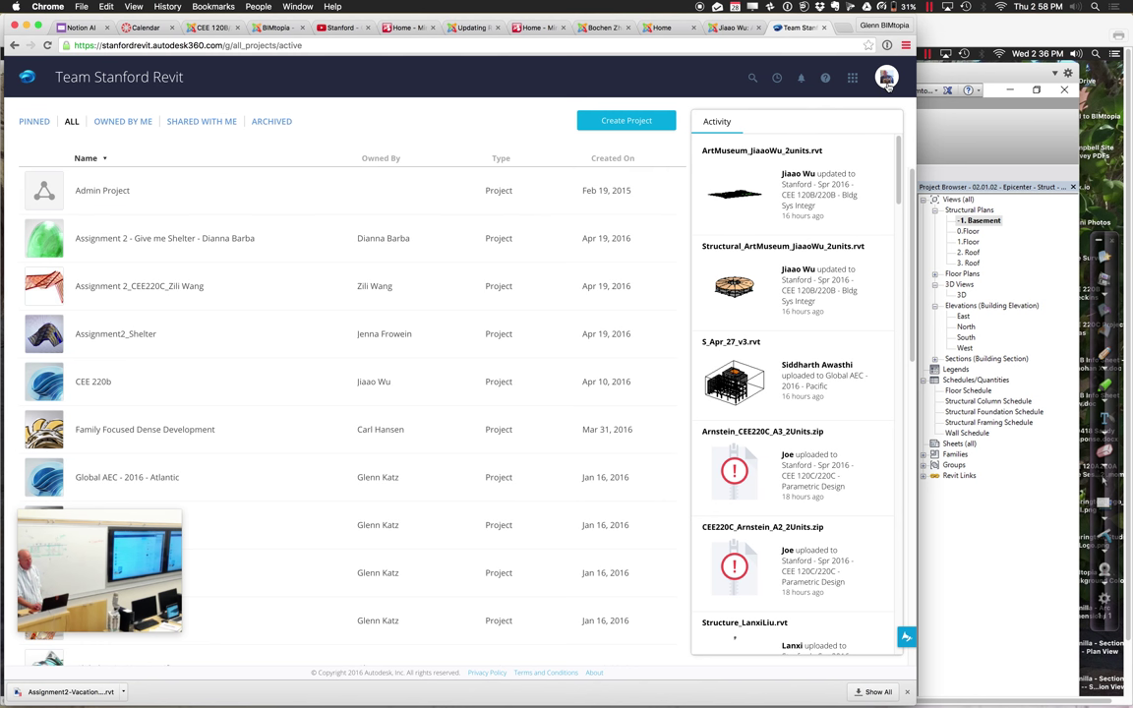
# View the projects in the personal A360 hub and return to the Team Stanford Revit hub.
pyautogui.click(886, 78)
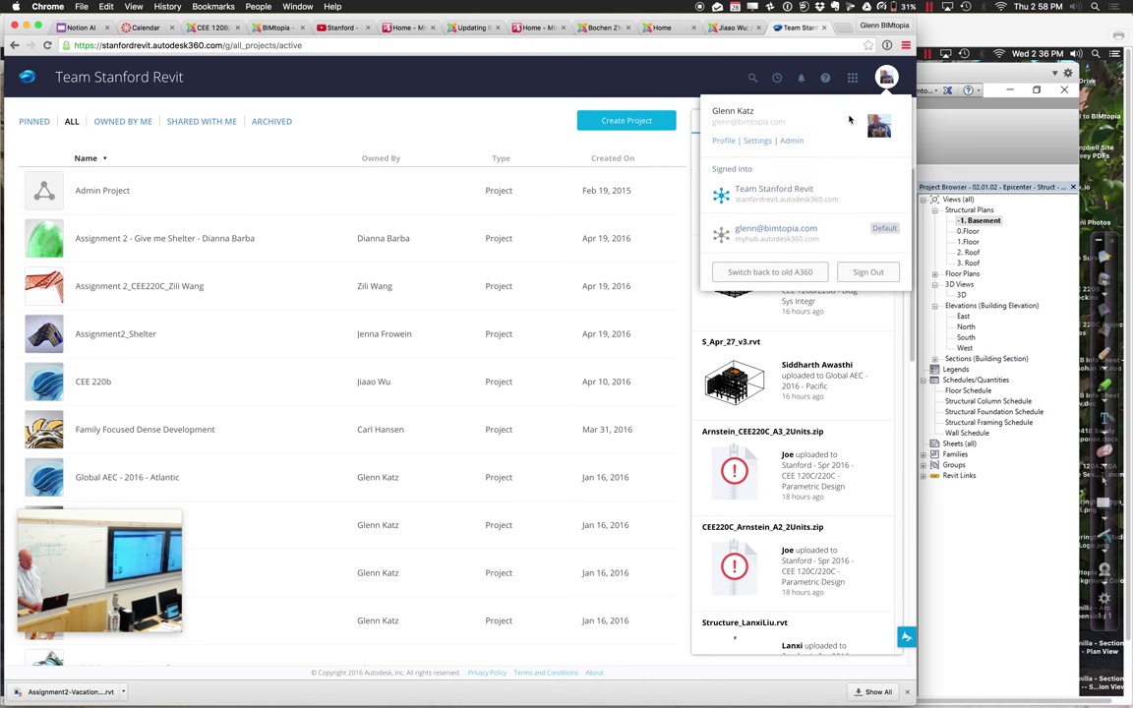
pyautogui.click(773, 239)
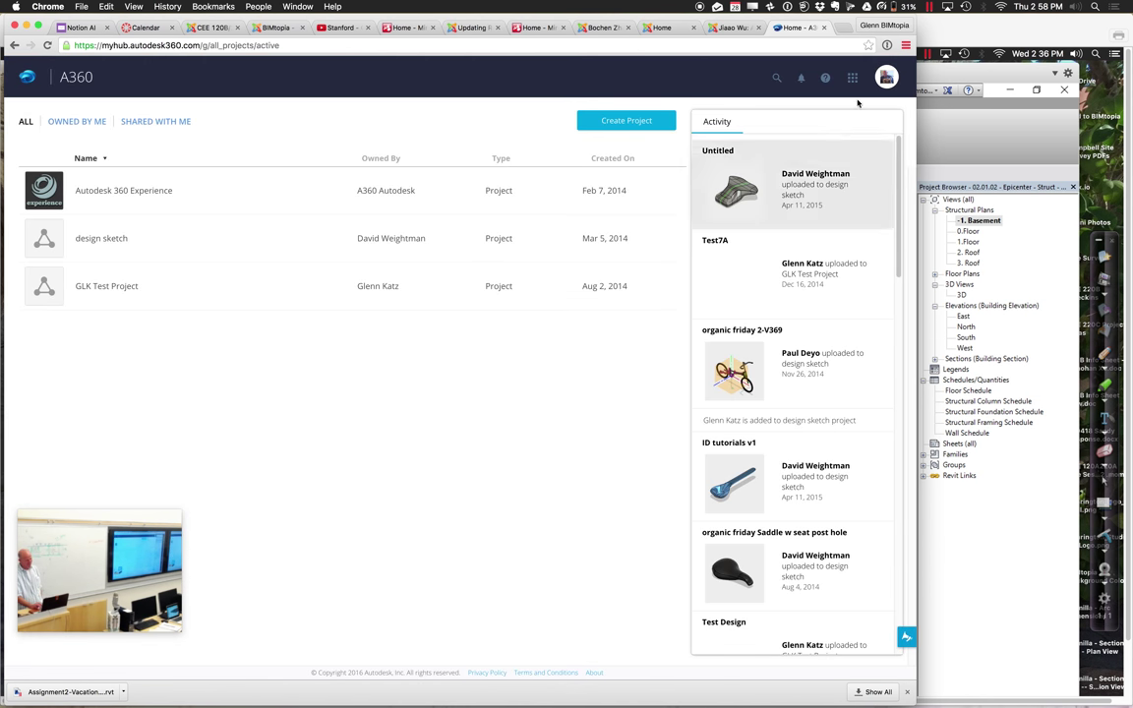
pyautogui.click(886, 76)
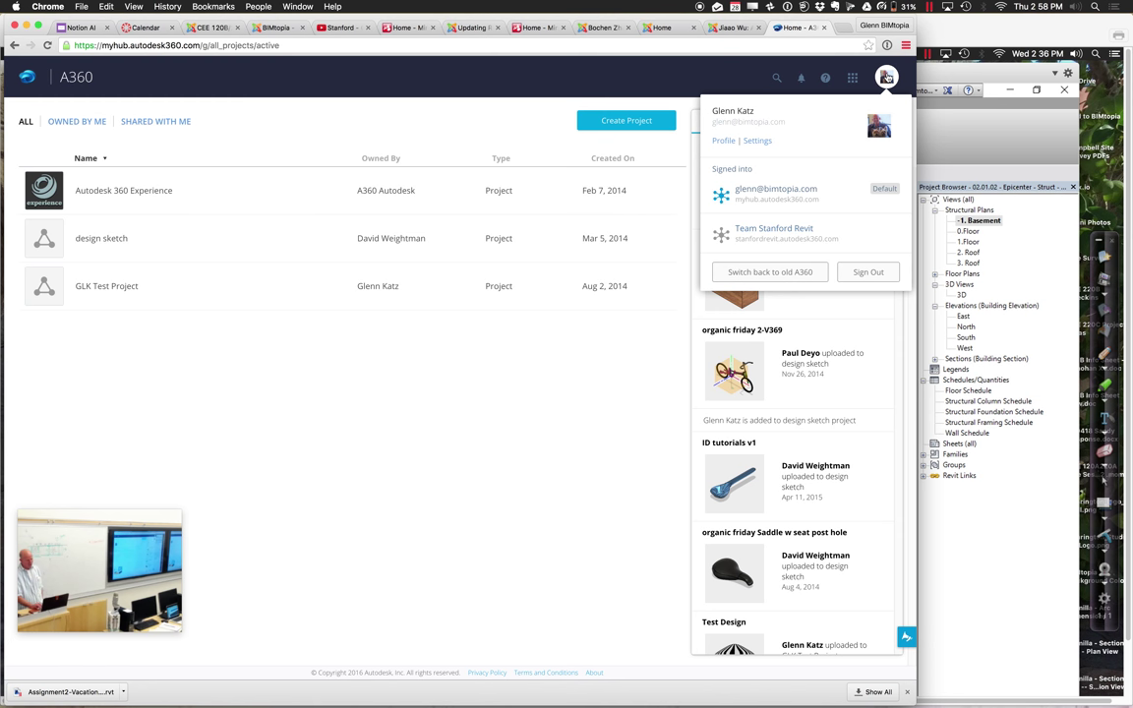
pyautogui.click(771, 229)
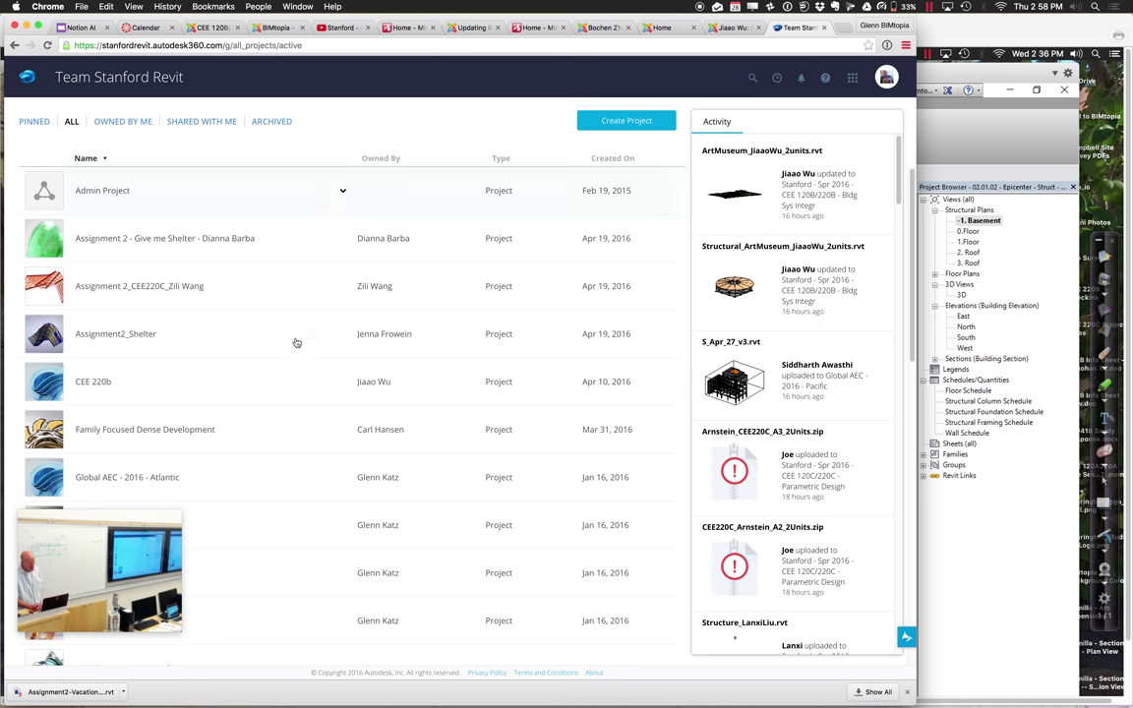
# Open the instructor's personal folder inside the project Stanford - Spr 2016 - CEE 120B/220B - Bldg Sys Integr.
pyautogui.scroll(-4, 287, 361)
pyautogui.scroll(-8, 287, 362)
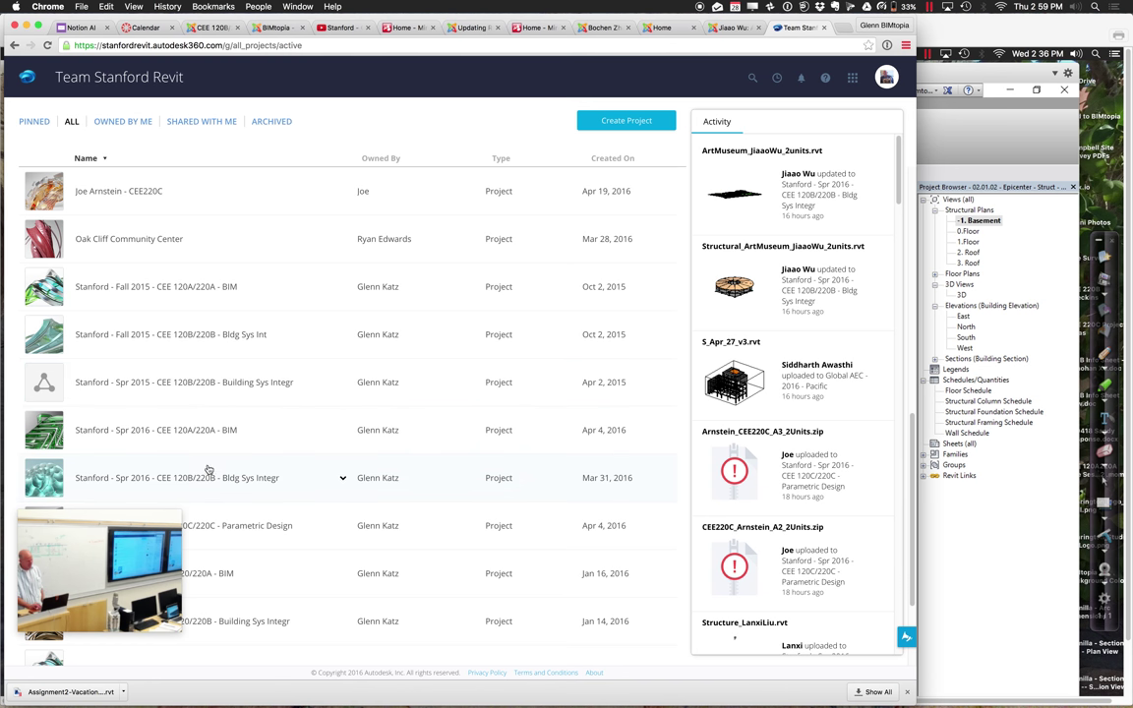
pyautogui.click(199, 482)
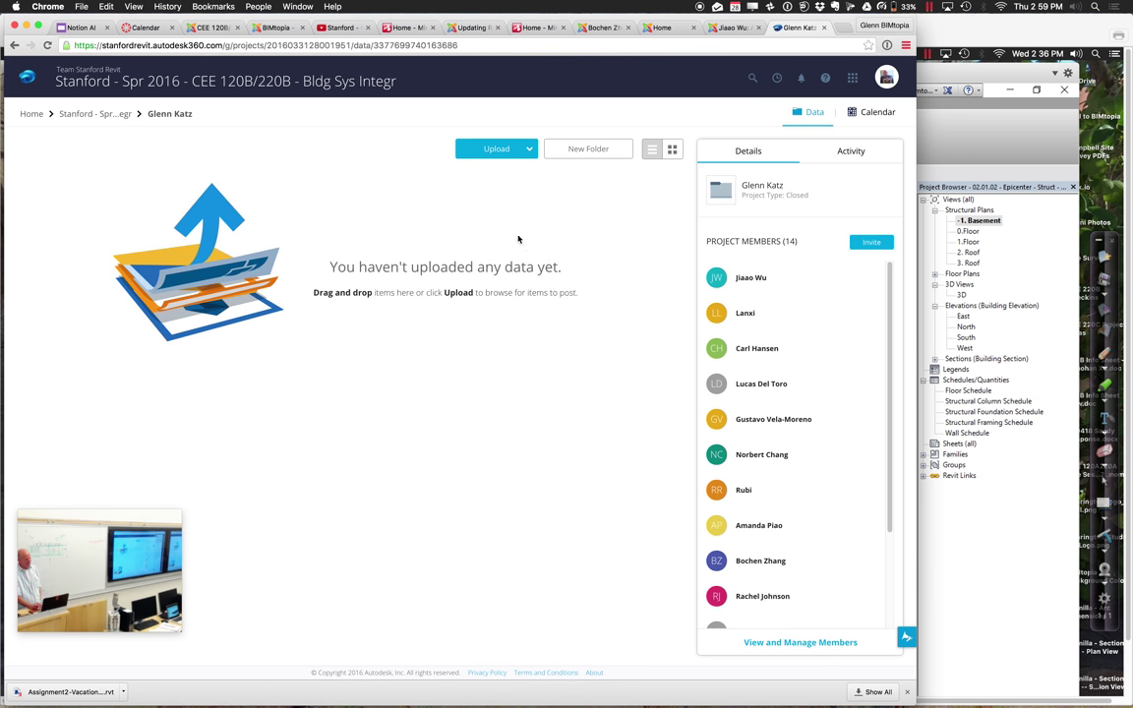
# Upload the file Session 10 Sample Model.rvt from the Desktop to the project folder and dismiss the notification request.
pyautogui.click(490, 153)
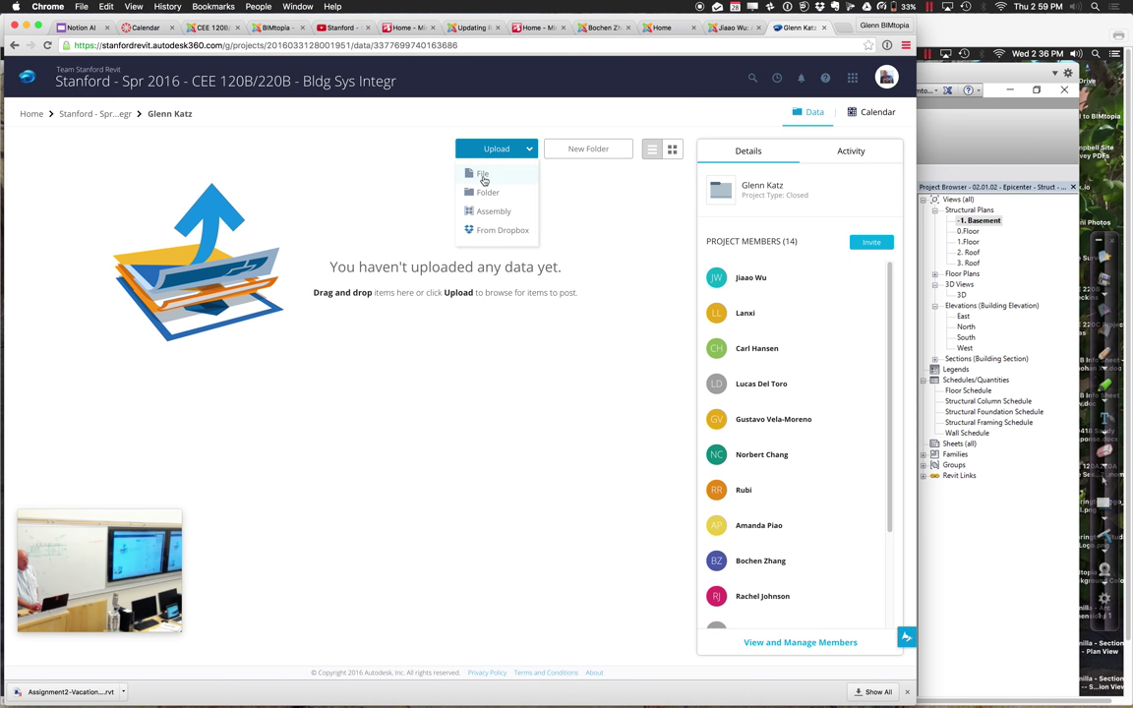
pyautogui.click(482, 177)
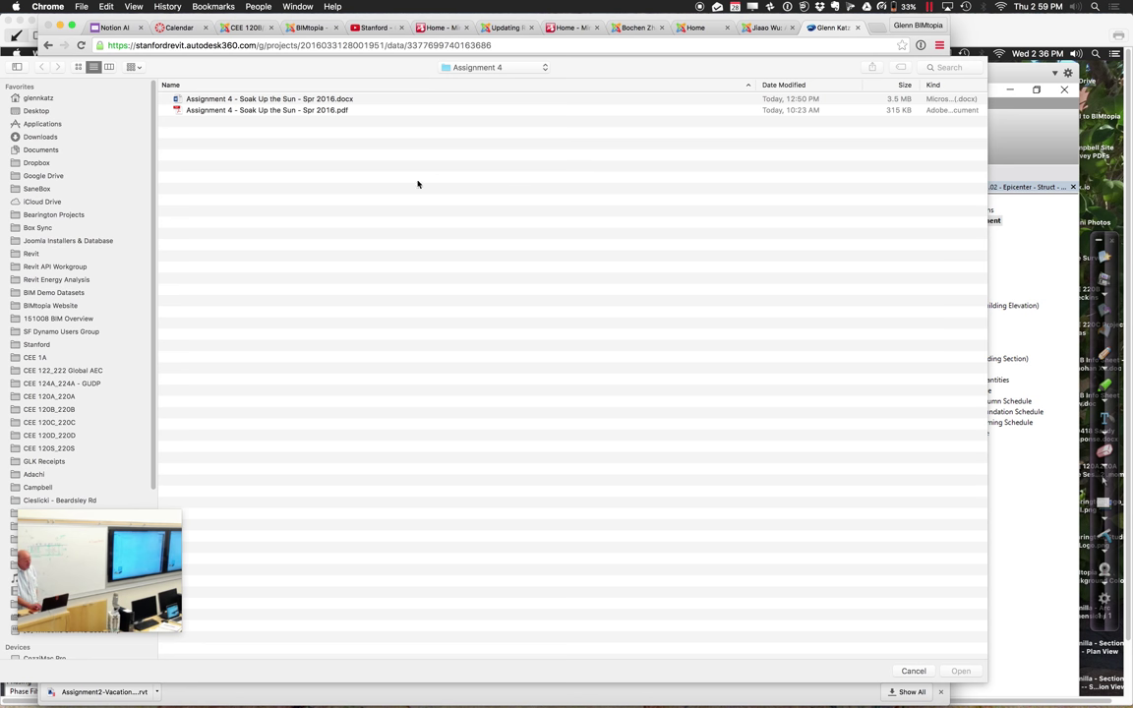
pyautogui.click(41, 110)
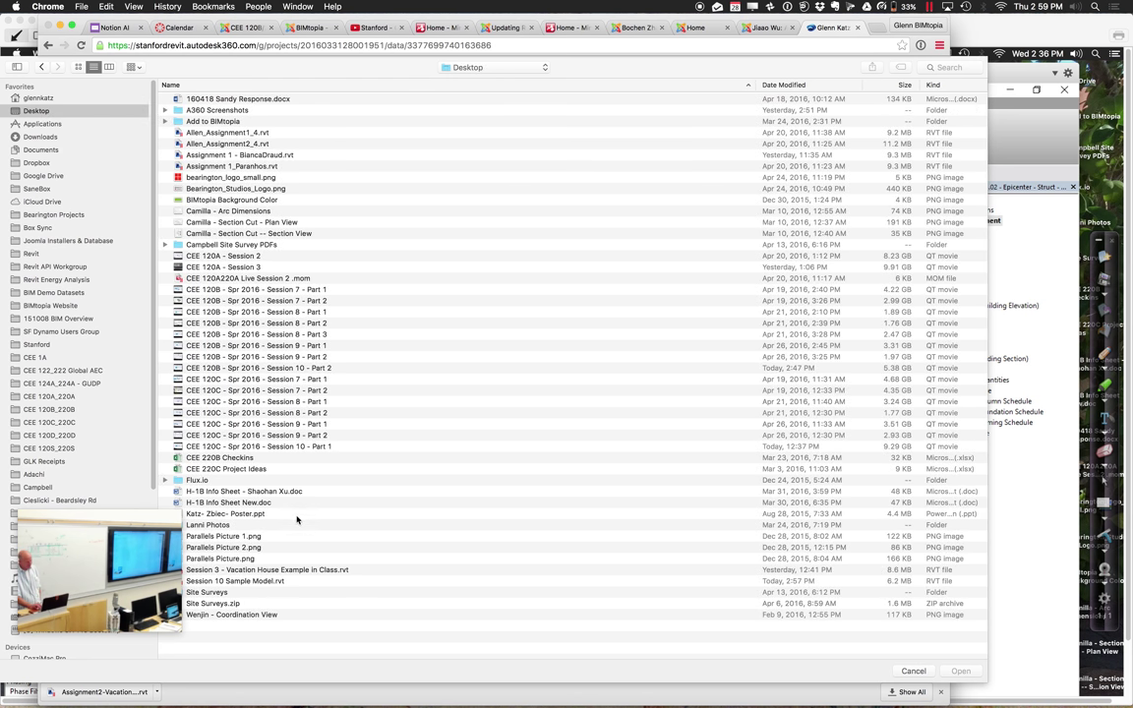
pyautogui.click(267, 581)
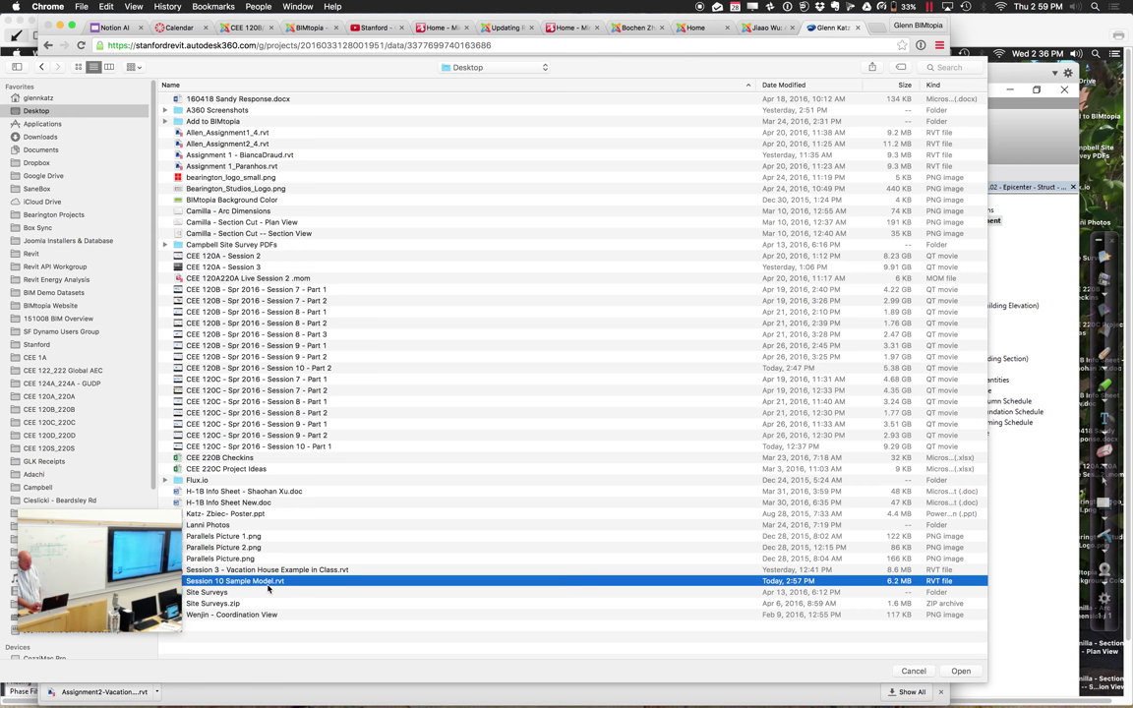
pyautogui.click(961, 670)
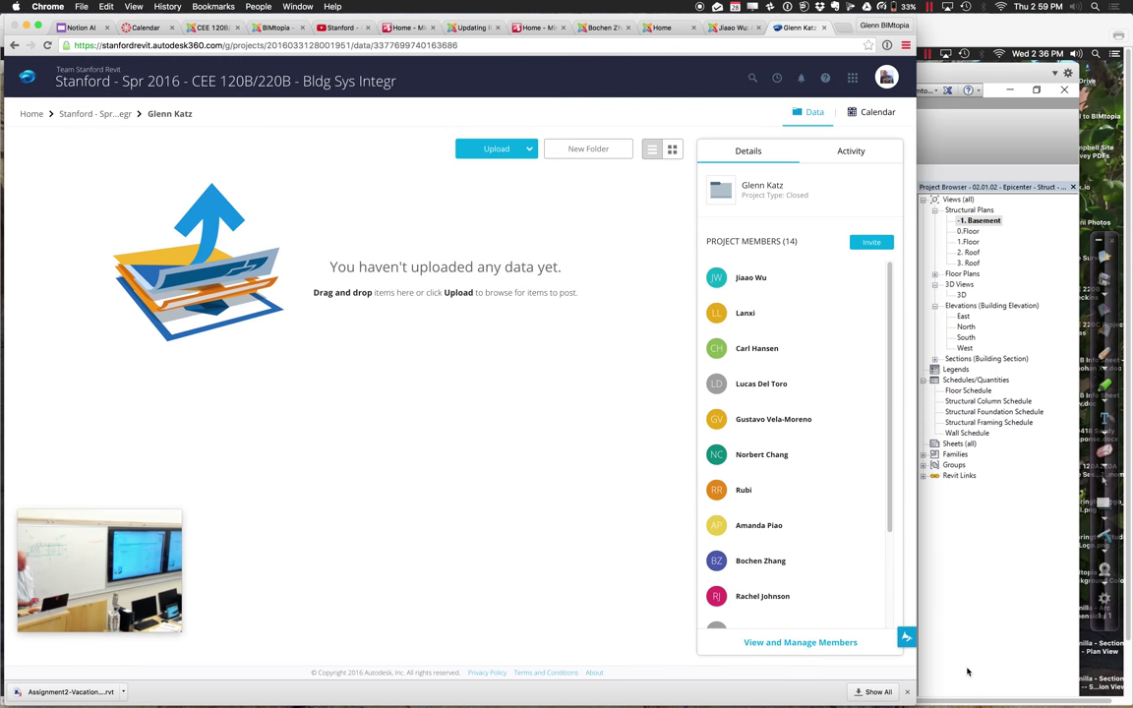
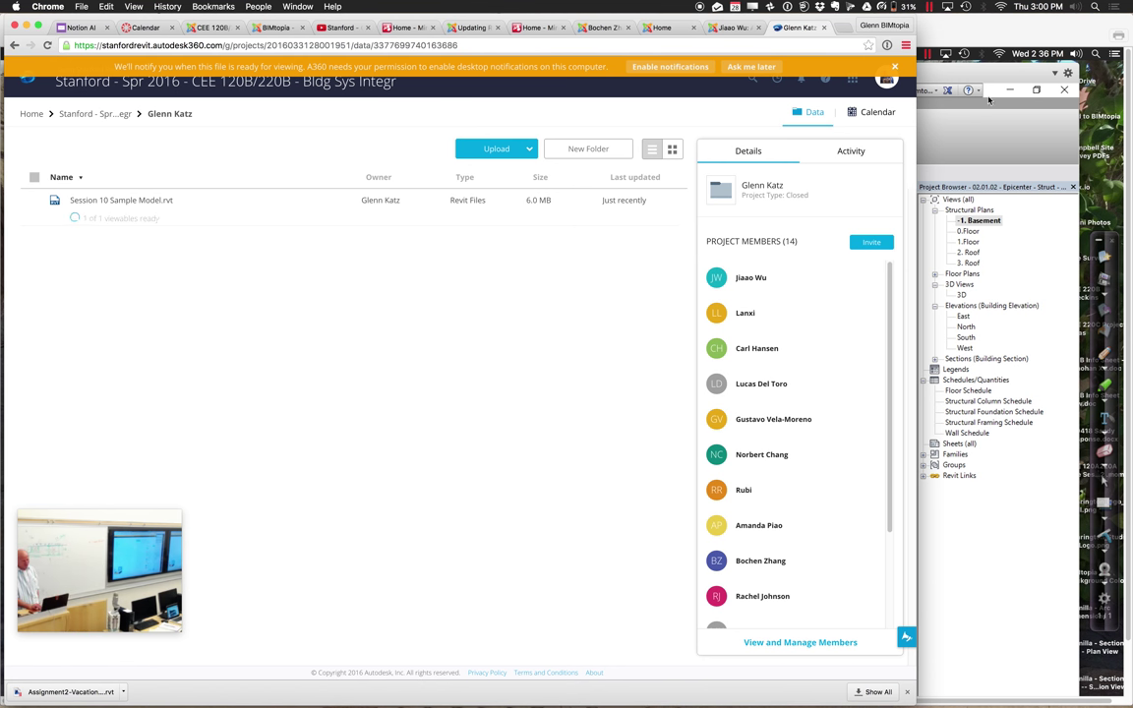
pyautogui.click(894, 68)
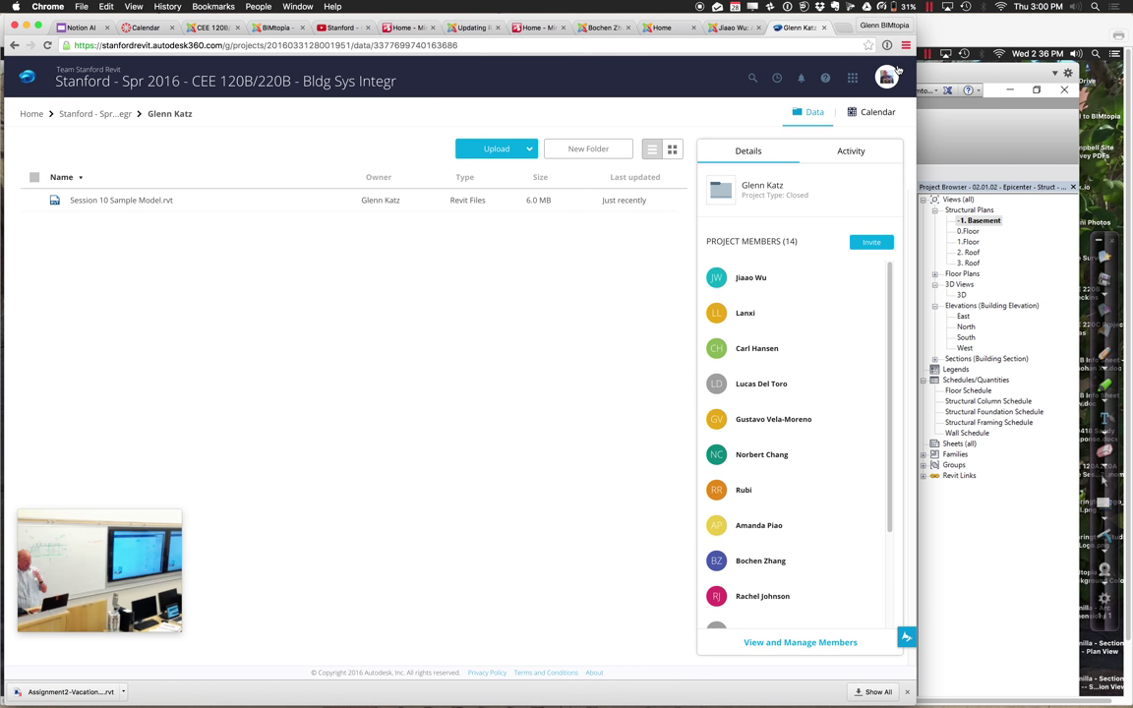
# View the uploaded Session 10 Sample Model in 3D, orbiting to its glazed front and walking up to the curtain wall.
pyautogui.click(139, 201)
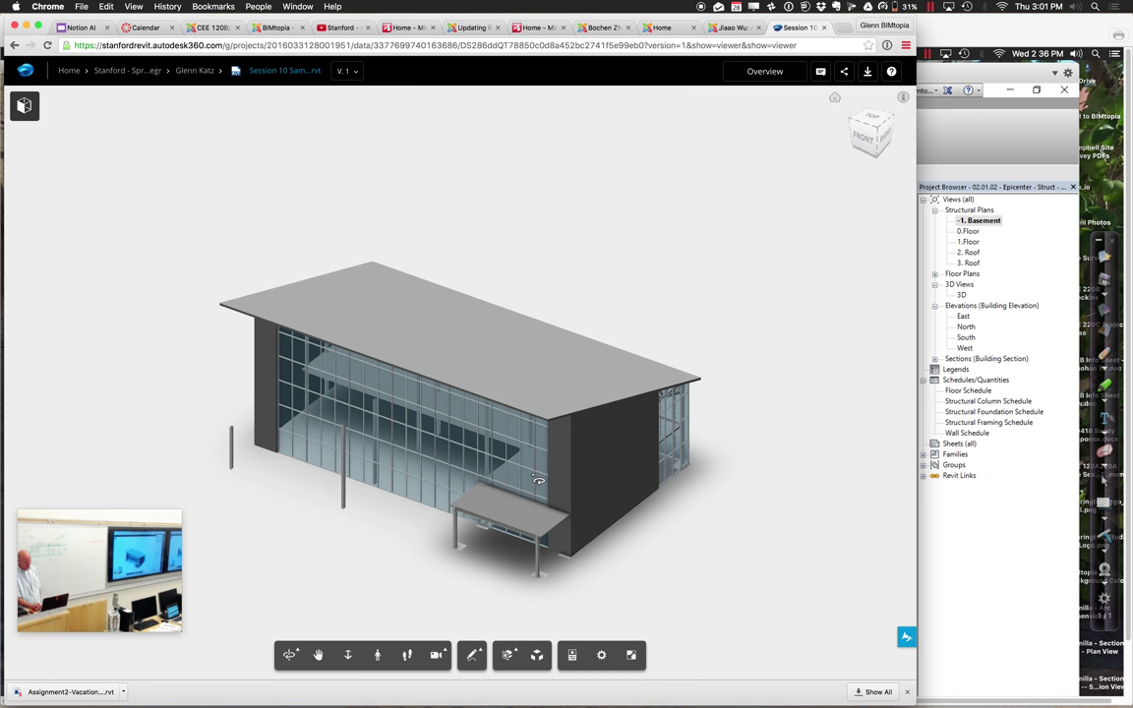
pyautogui.moveTo(522, 476); pyautogui.dragTo(697, 433)
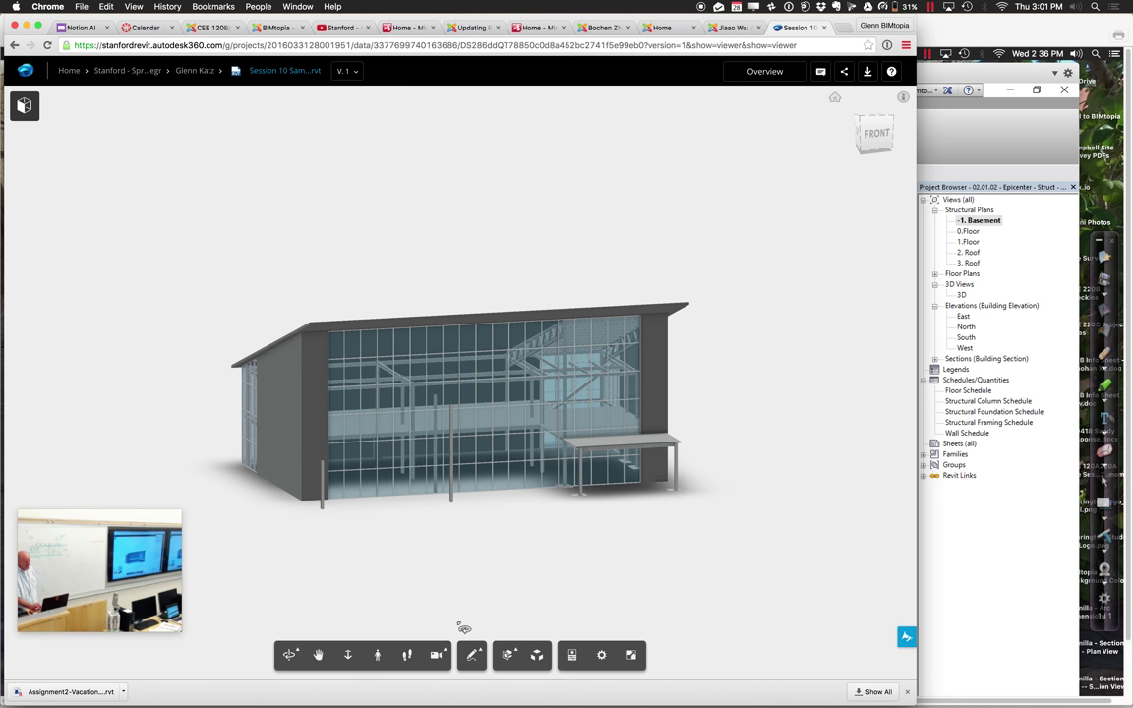
pyautogui.click(407, 656)
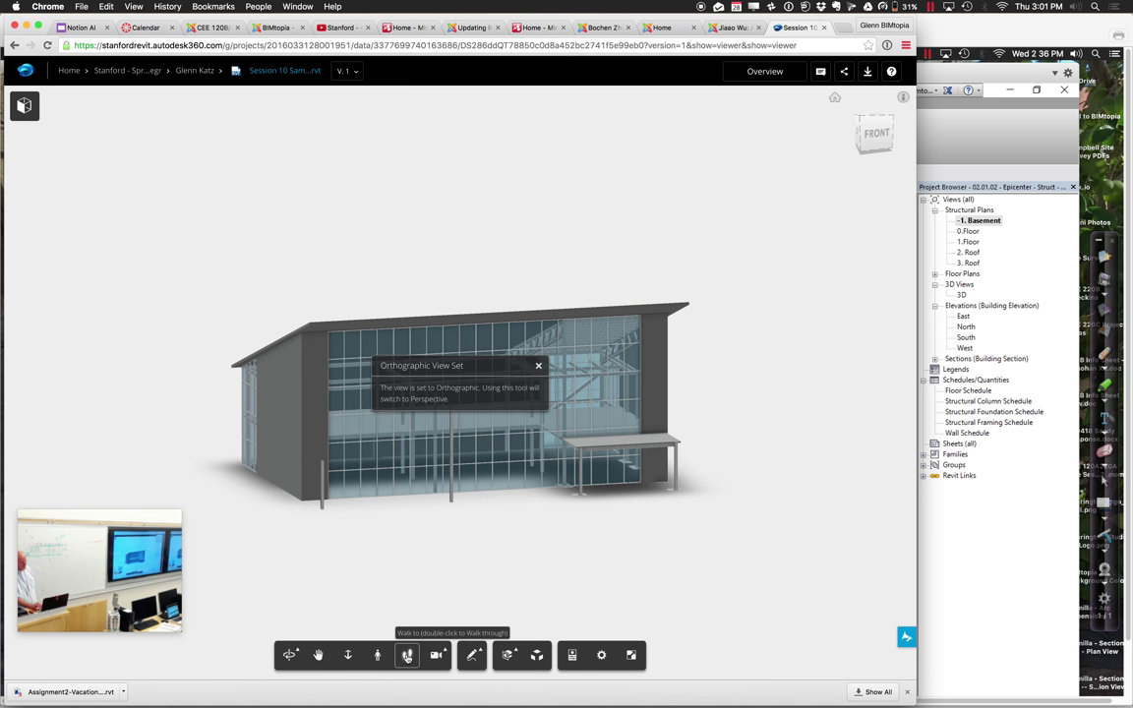
pyautogui.doubleClick(513, 491)
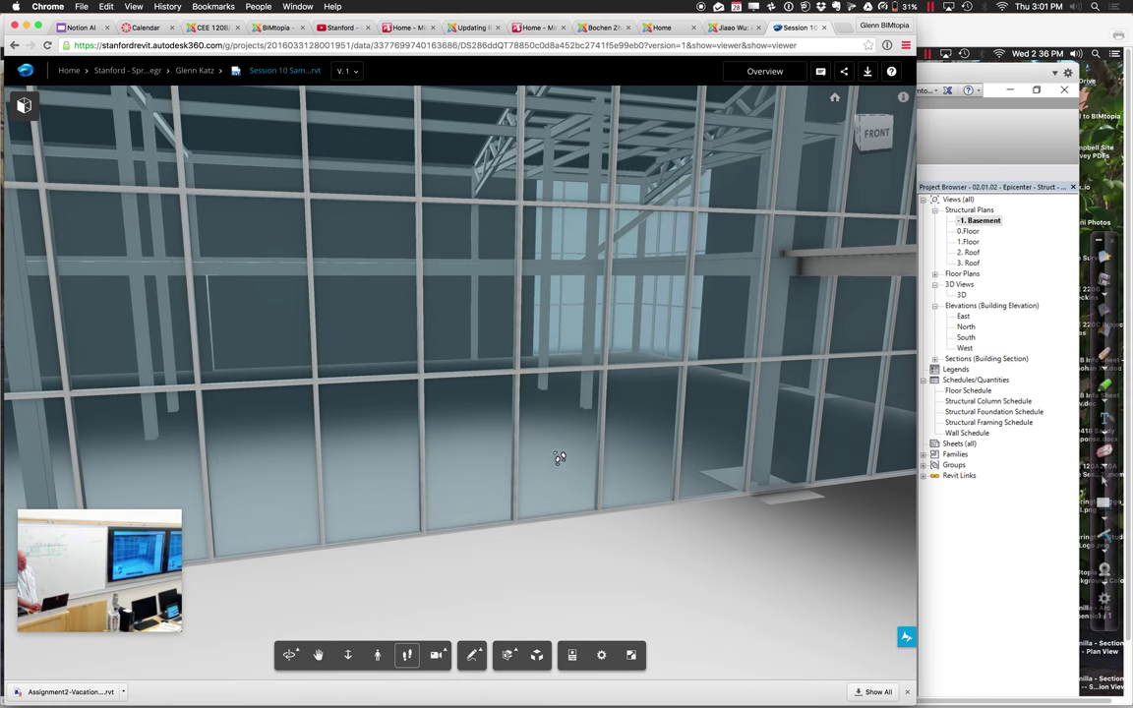
# Walk through the curtain wall into the building, orbit to inspect the interior roof framing, and restore the home view.
pyautogui.doubleClick(563, 451)
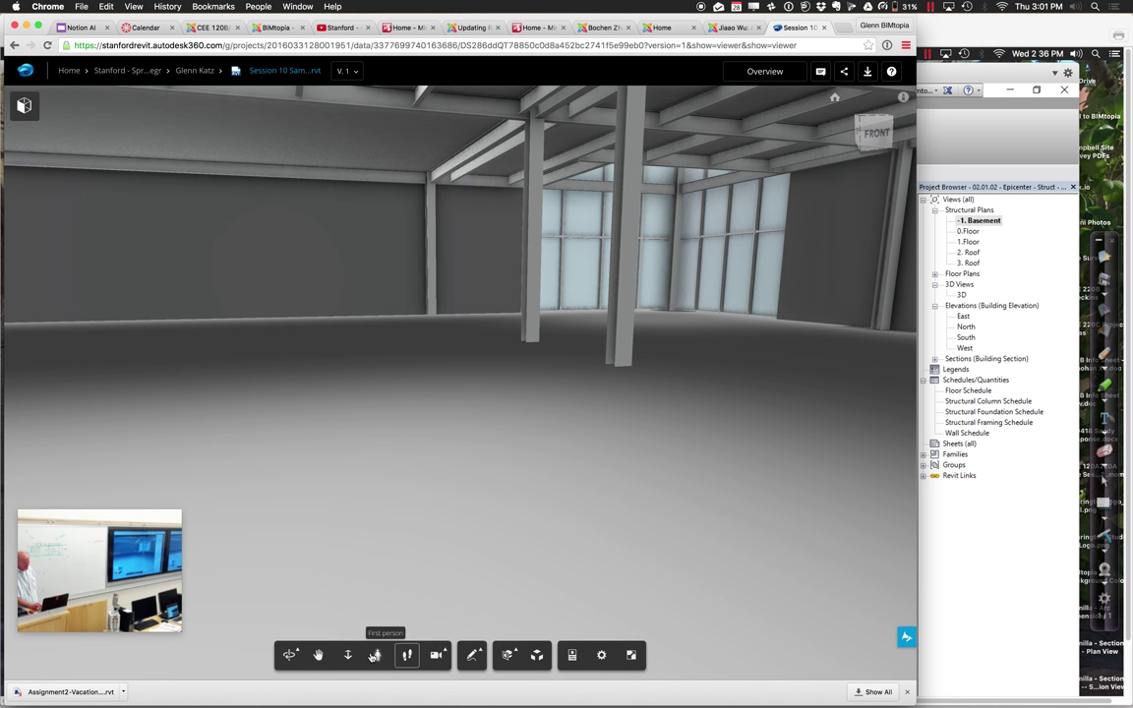
pyautogui.click(291, 654)
pyautogui.moveTo(450, 474); pyautogui.dragTo(517, 405)
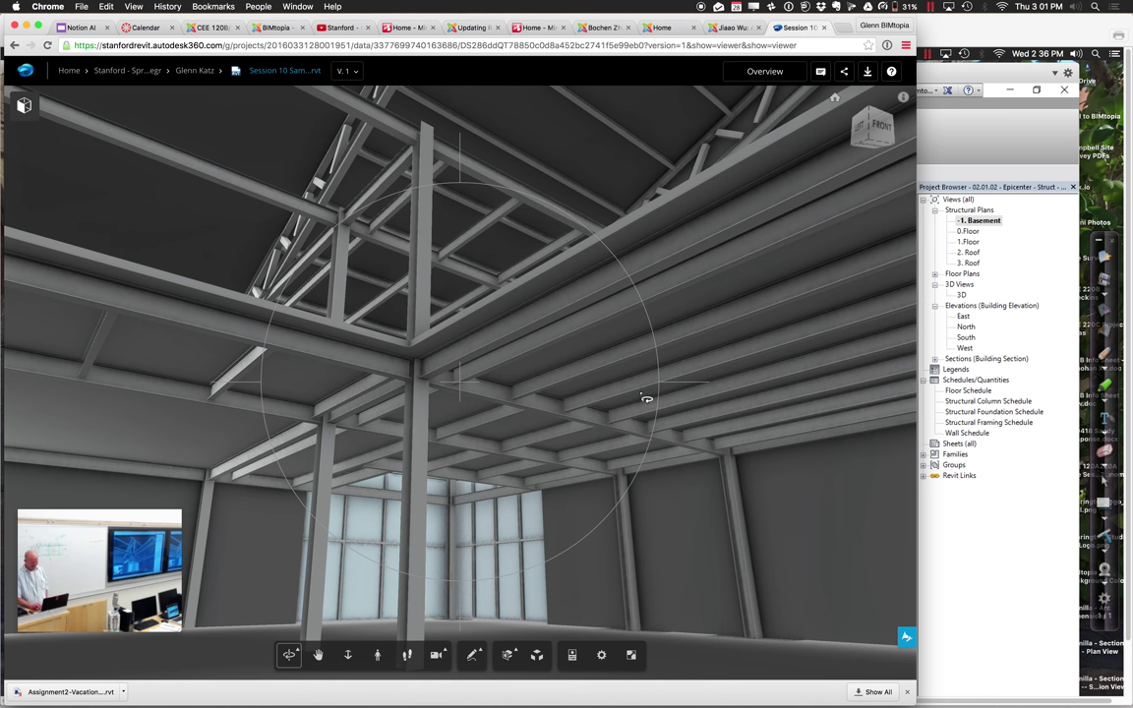
pyautogui.click(834, 97)
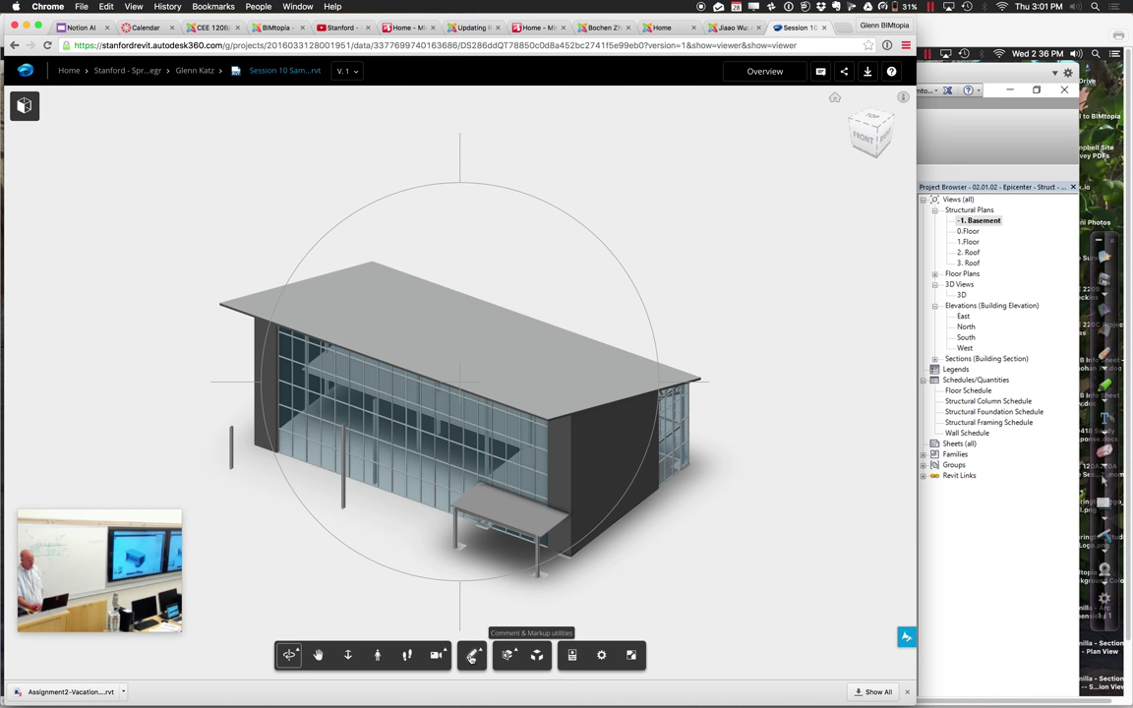
# Start a markup on the 3D view and draw a red freehand circle around the glazed corner under the roof's far end.
pyautogui.click(472, 655)
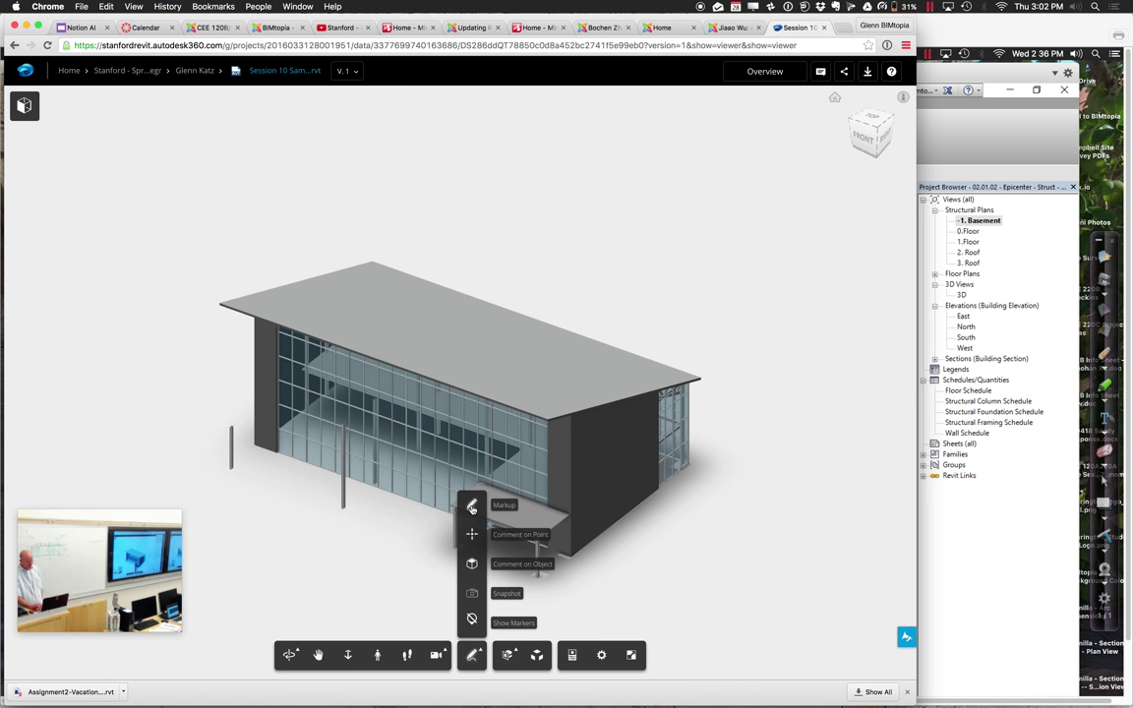
pyautogui.click(472, 508)
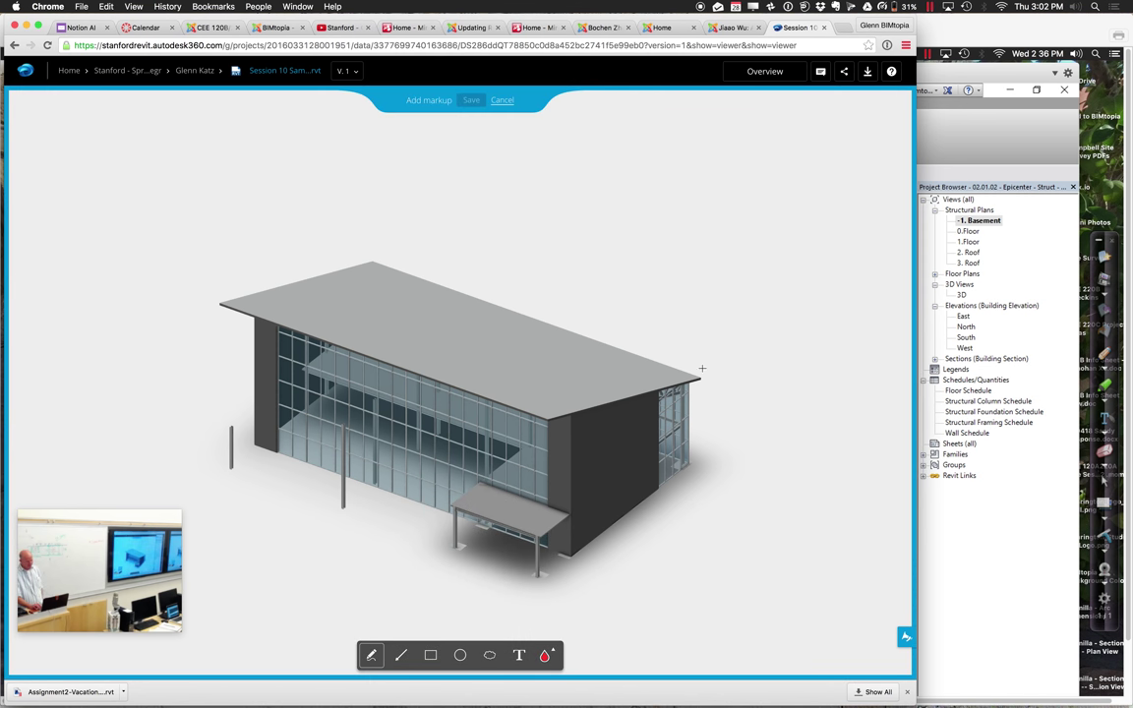
pyautogui.moveTo(702, 365); pyautogui.dragTo(700, 365)
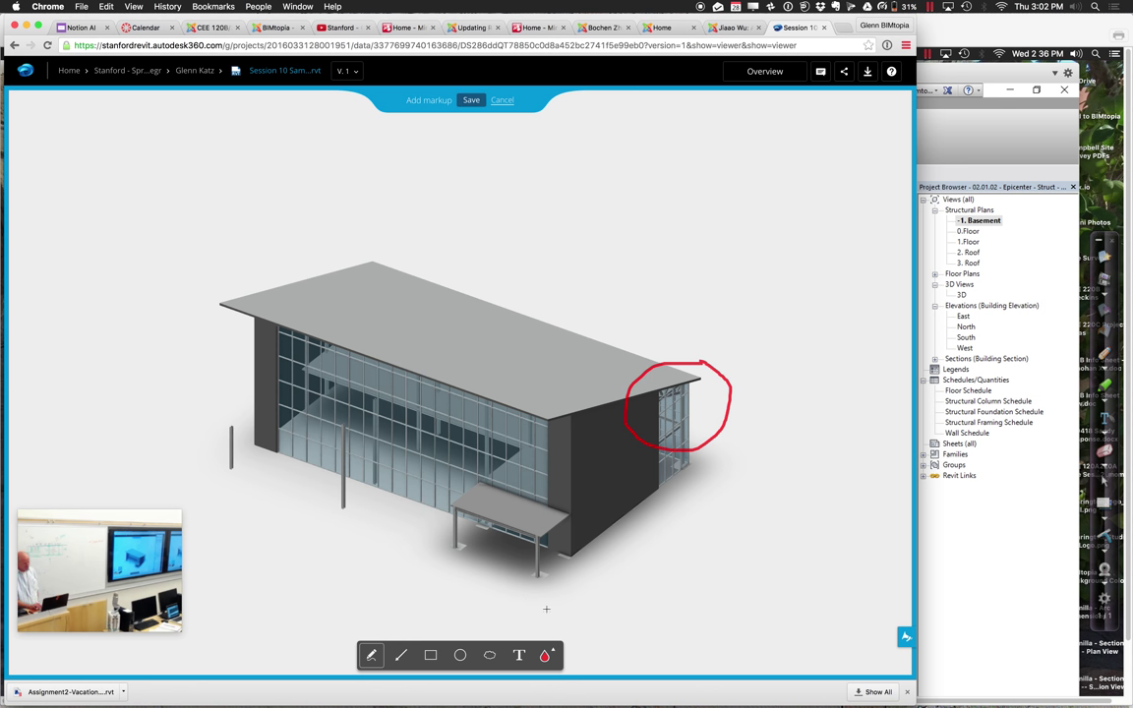
# Add the text "Can we do something to this corner?" below the circled corner and save the markup.
pyautogui.click(520, 654)
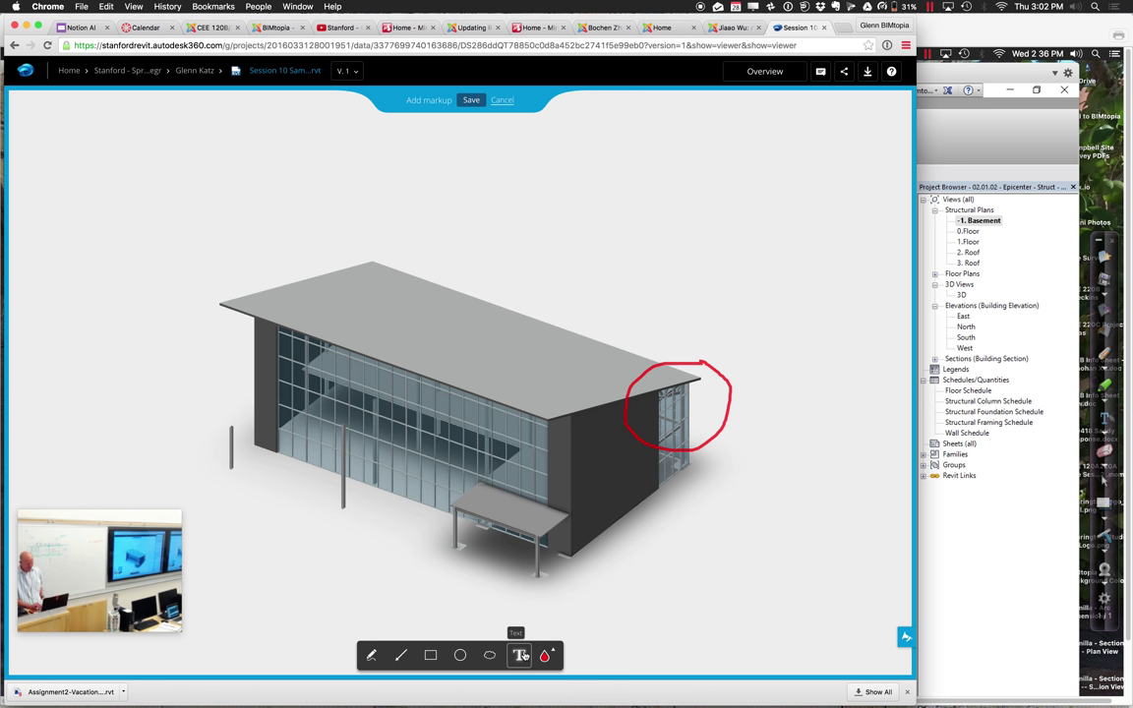
pyautogui.click(681, 479)
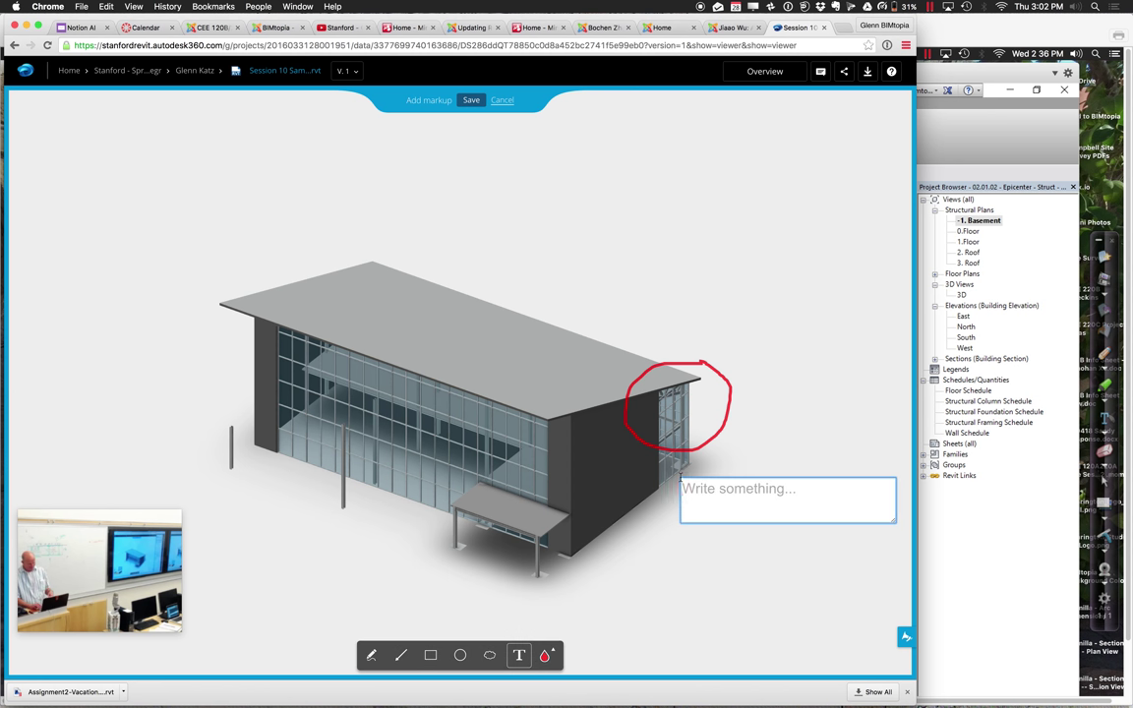
pyautogui.write('Can we do somethi')
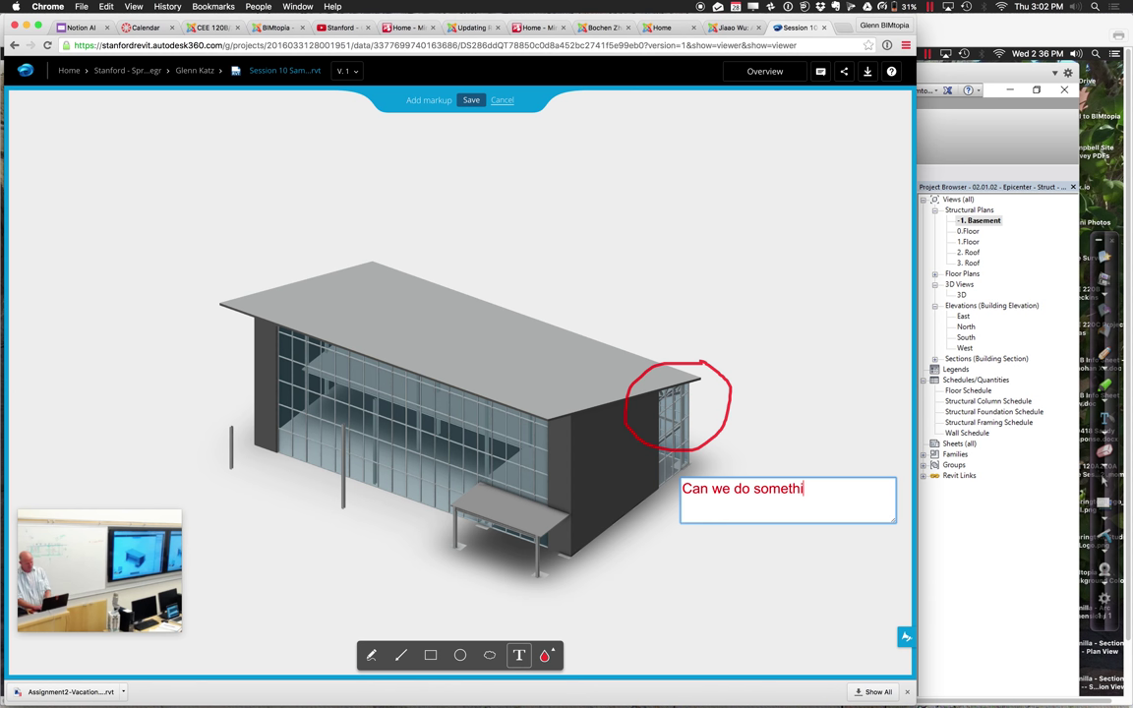
pyautogui.write('ng to this corner')
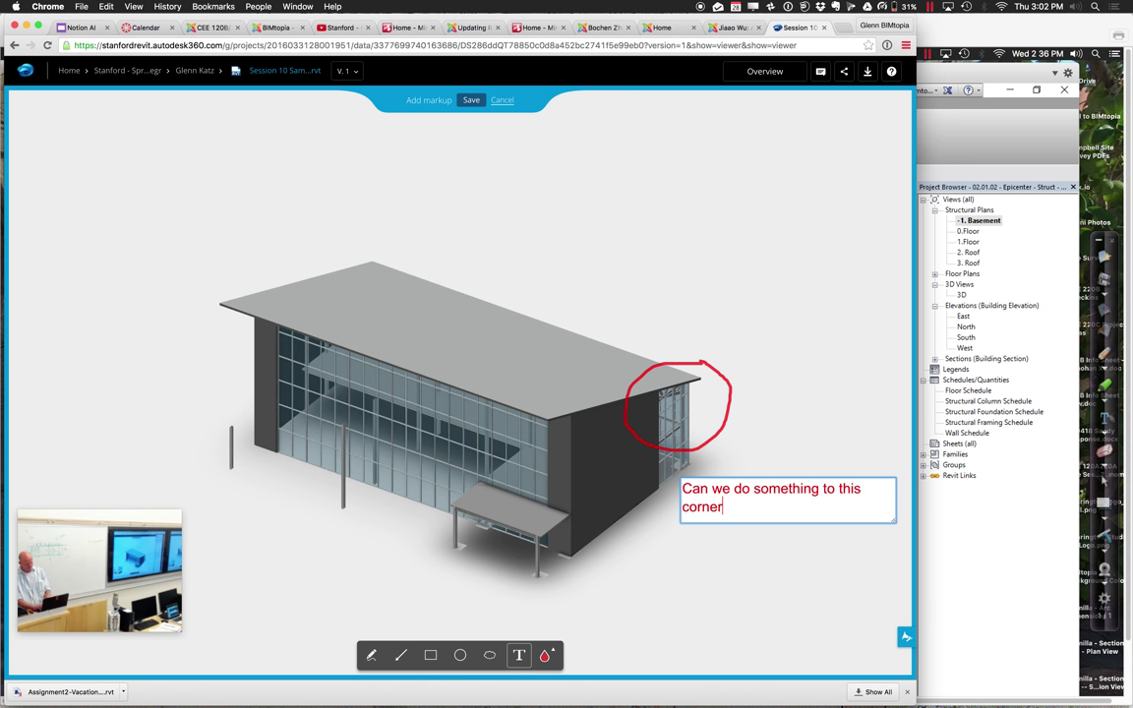
pyautogui.write('?')
pyautogui.press('Escape')
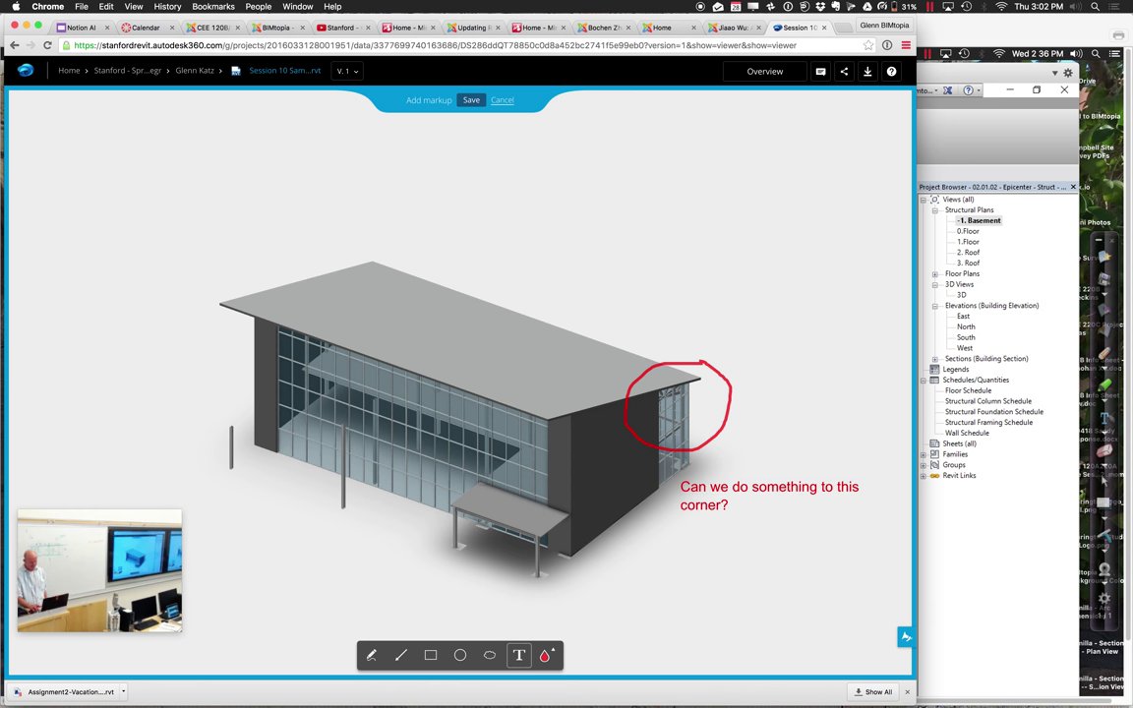
pyautogui.click(471, 101)
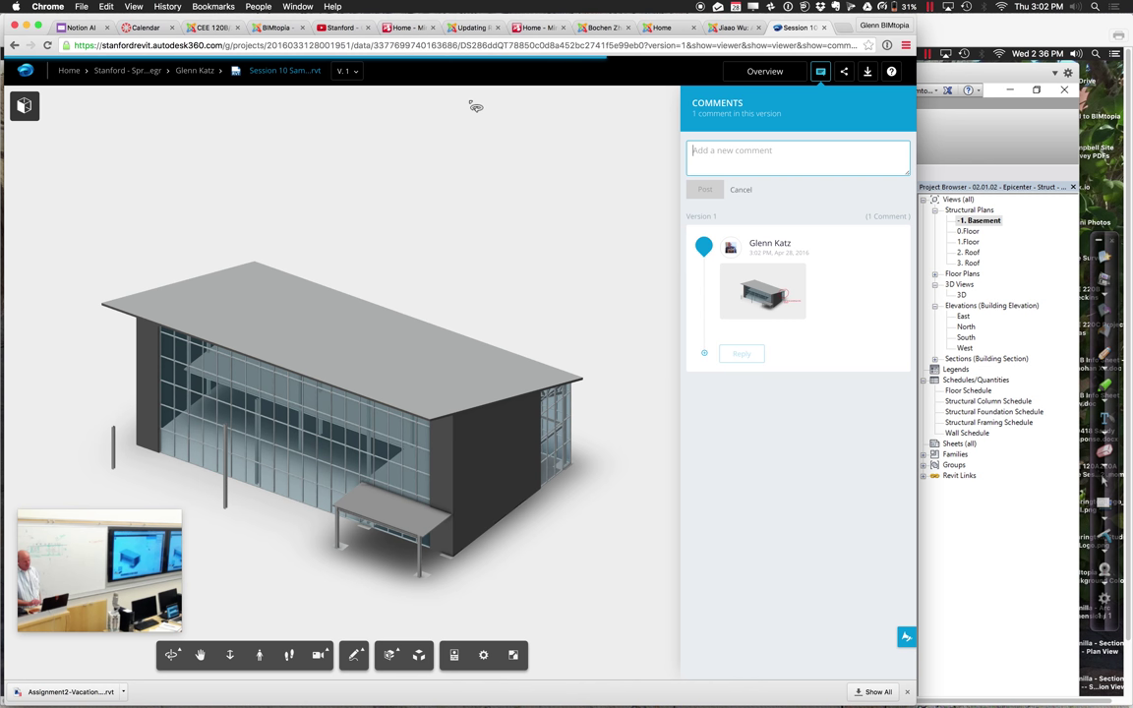
# Recall the saved markup from its comment, orbiting away and restoring it, and view the model's list of 3D views.
pyautogui.click(755, 298)
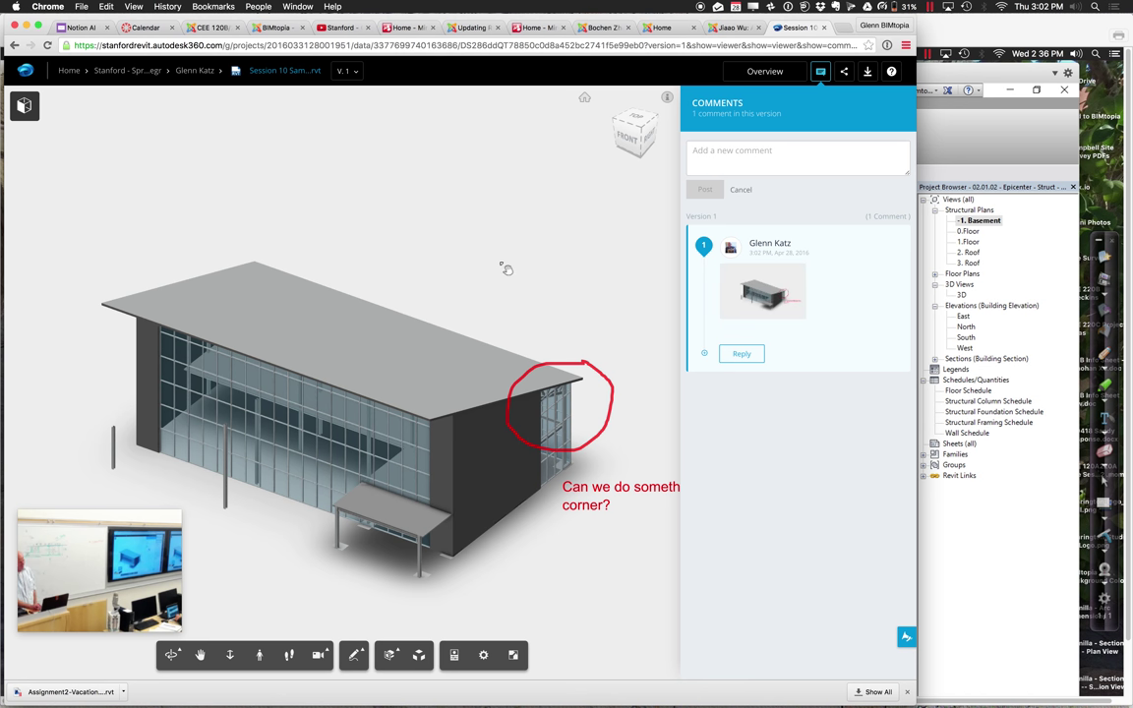
pyautogui.click(167, 661)
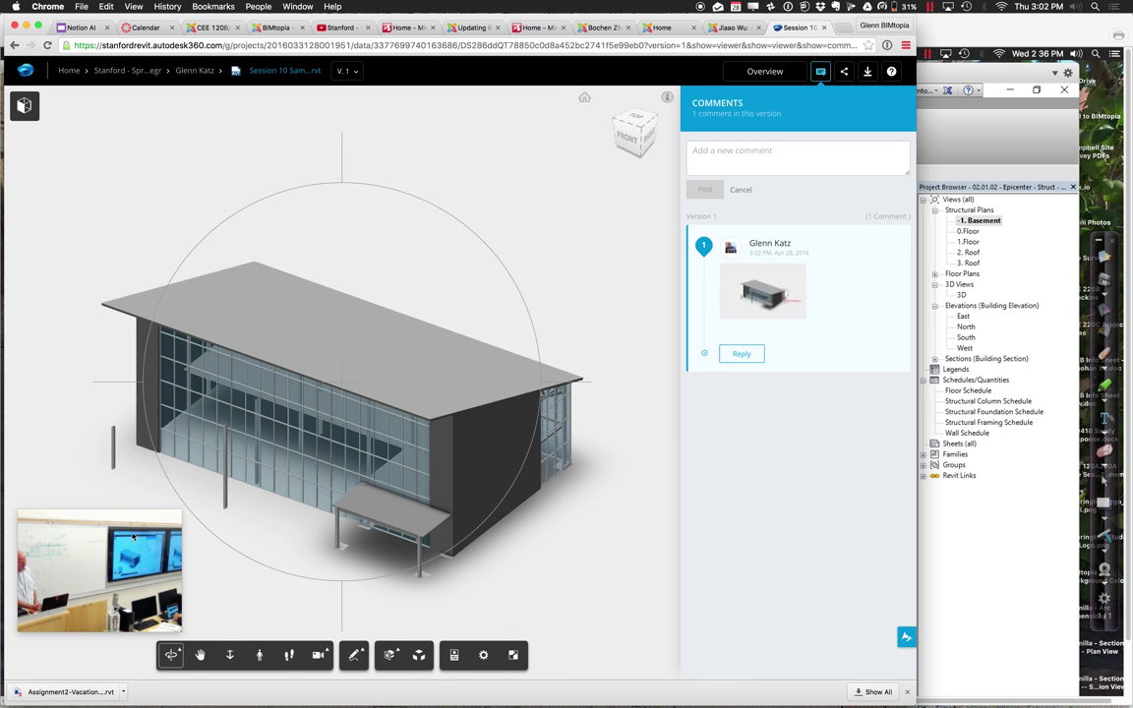
pyautogui.moveTo(110, 483); pyautogui.dragTo(288, 473)
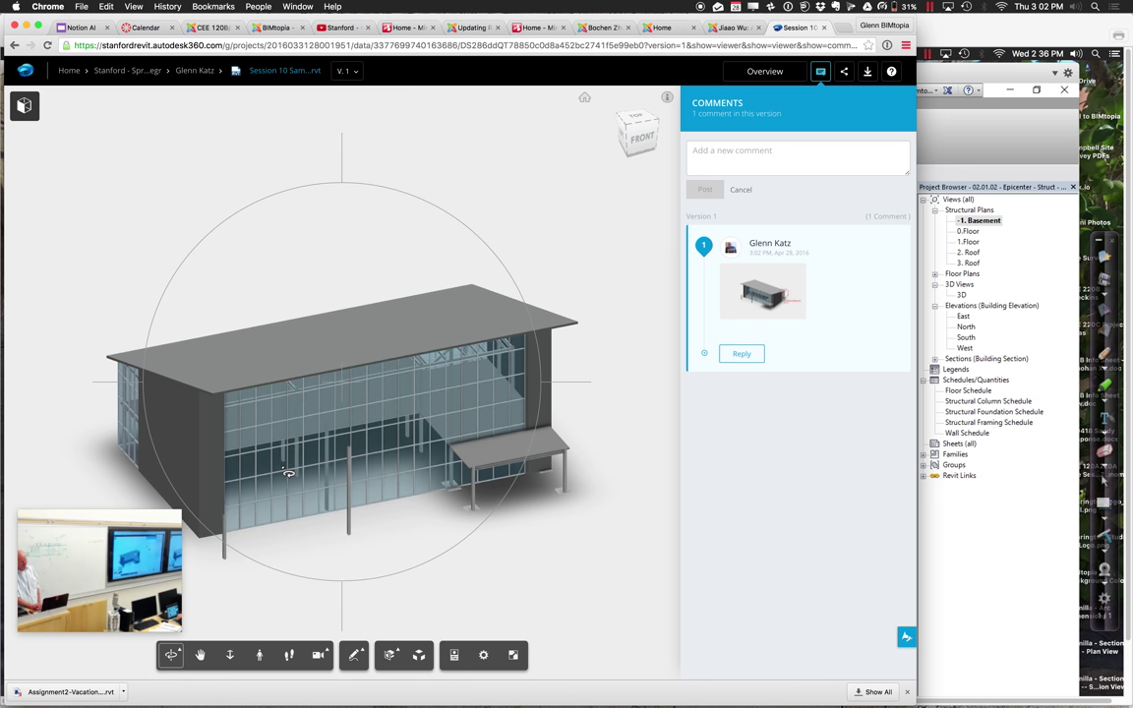
pyautogui.click(770, 295)
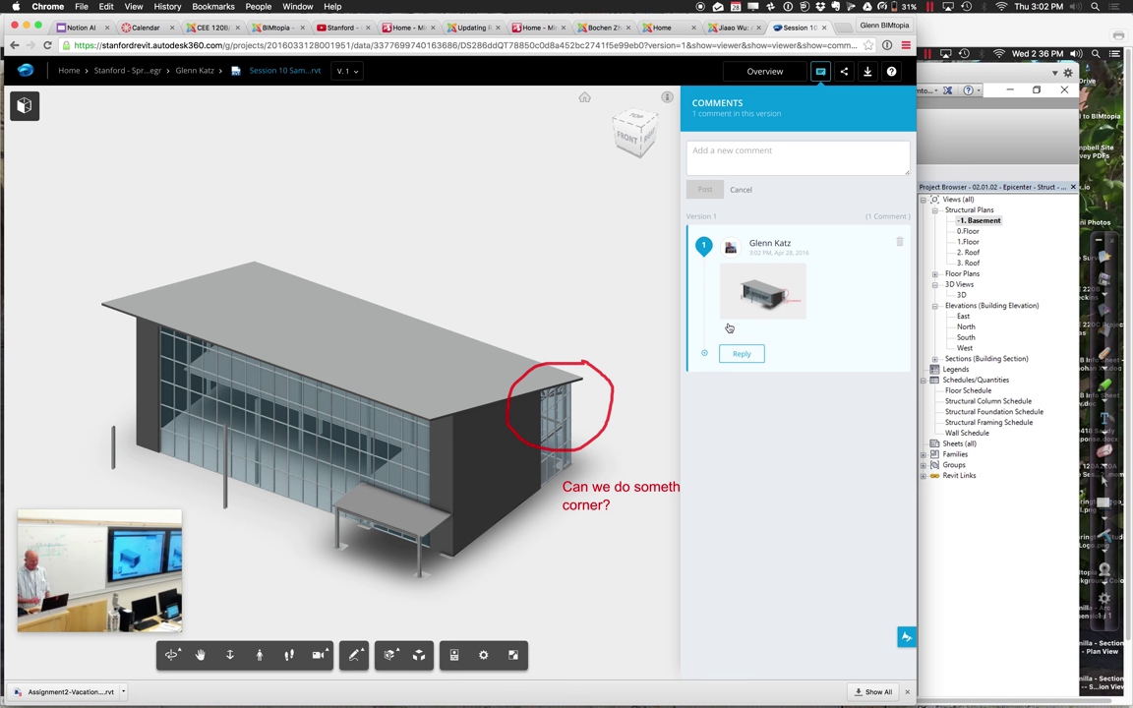
pyautogui.click(30, 110)
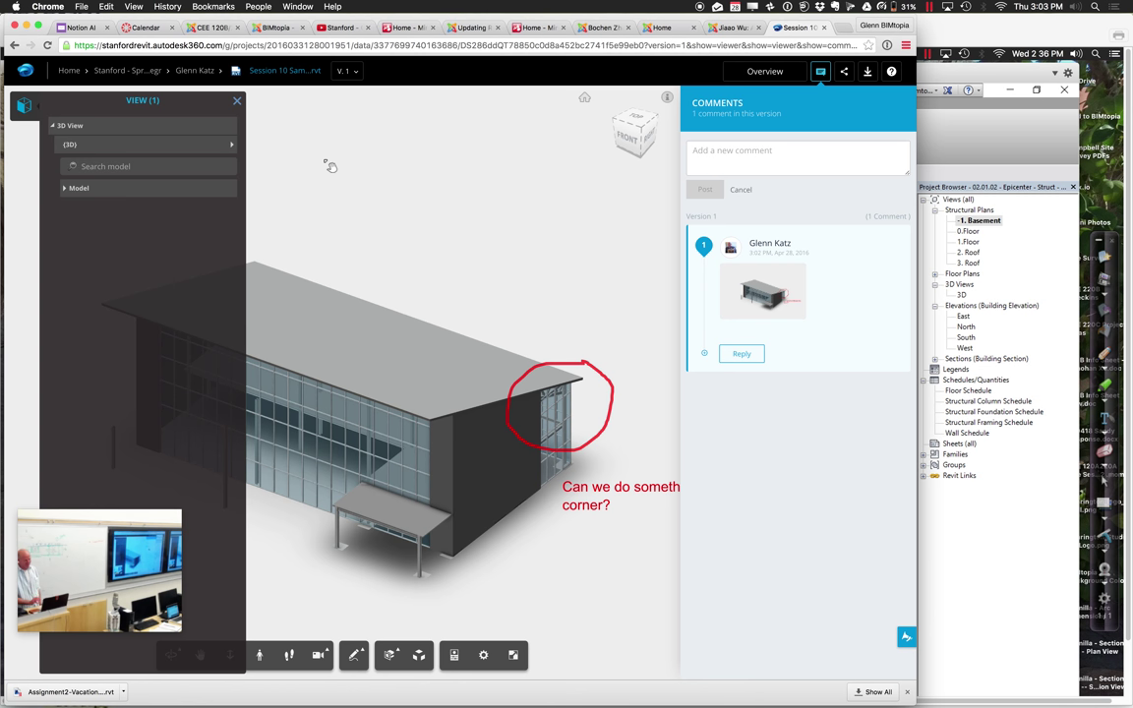
pyautogui.click(236, 101)
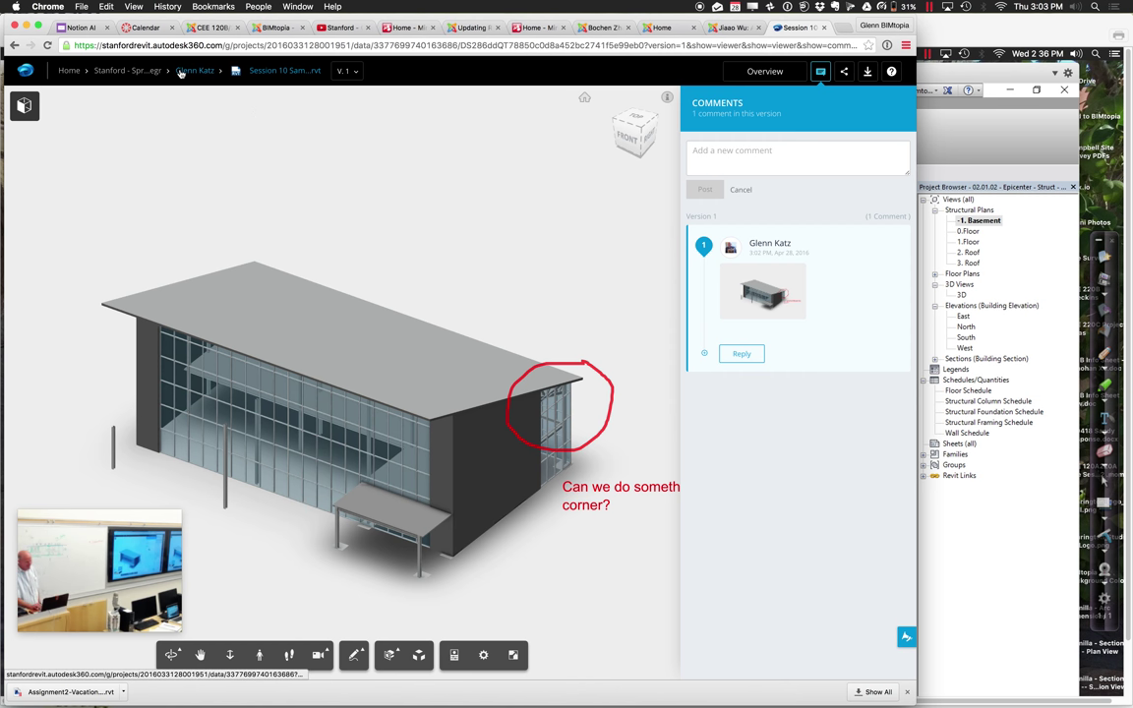
# Look into a student's folder in the project Stanford - Spr 2016 - CEE 120B/220B - Bldg Sys Integr and return to the hub home.
pyautogui.click(148, 73)
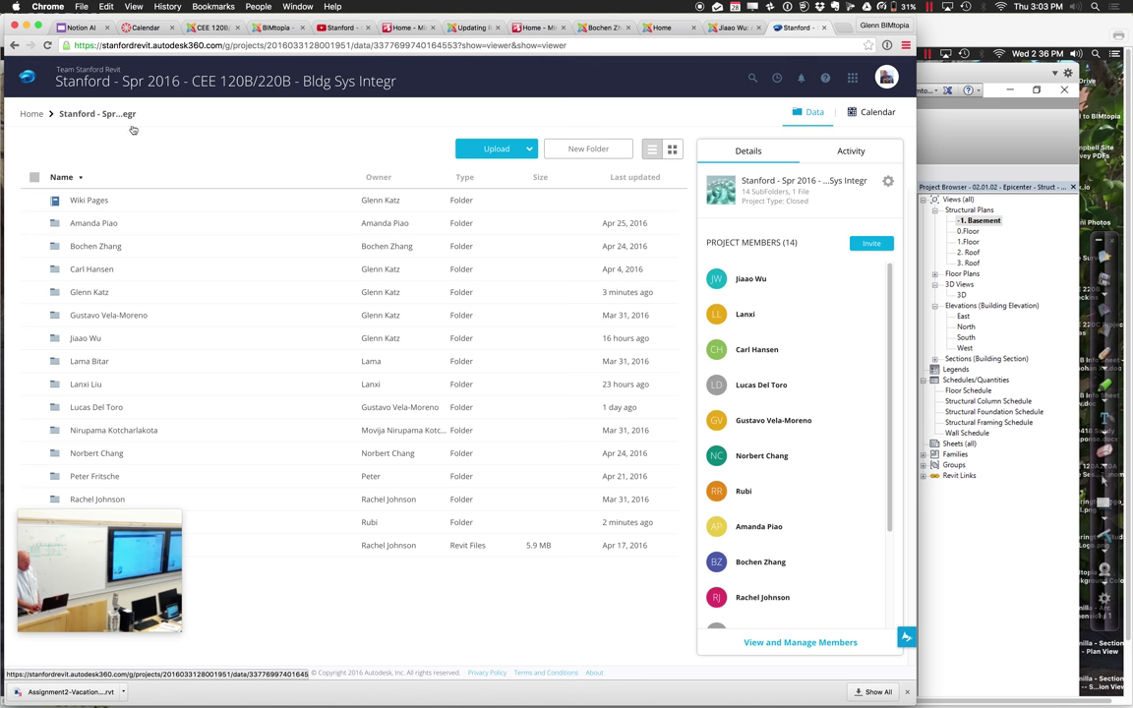
pyautogui.click(97, 271)
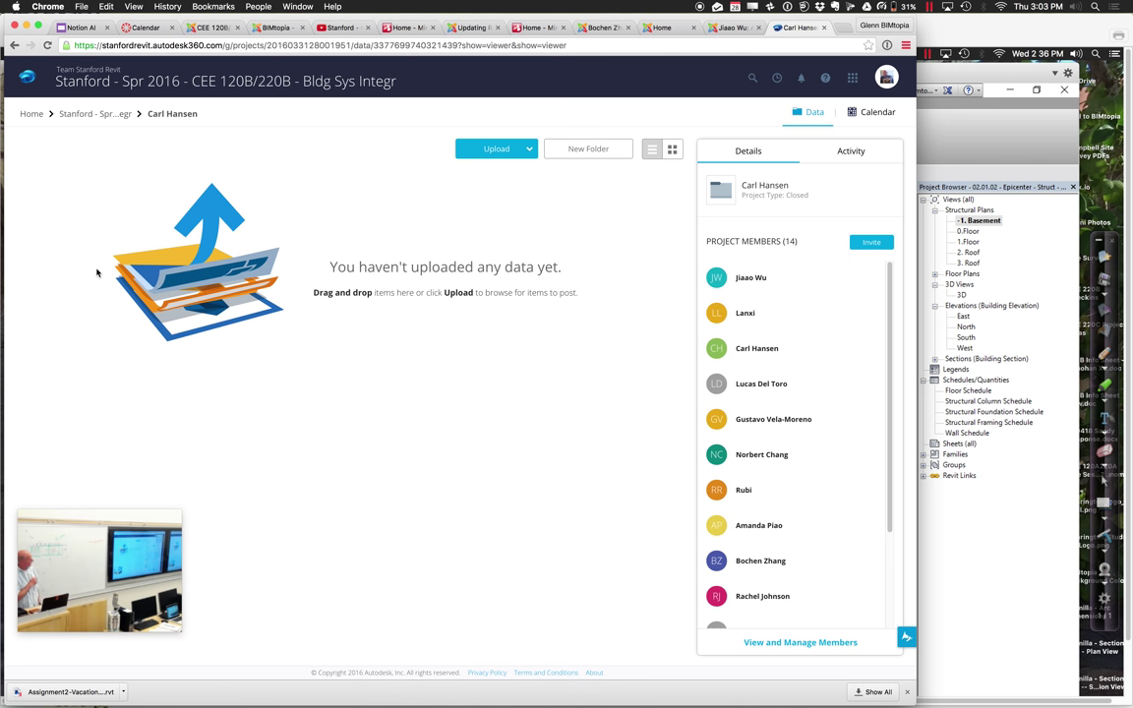
pyautogui.click(31, 115)
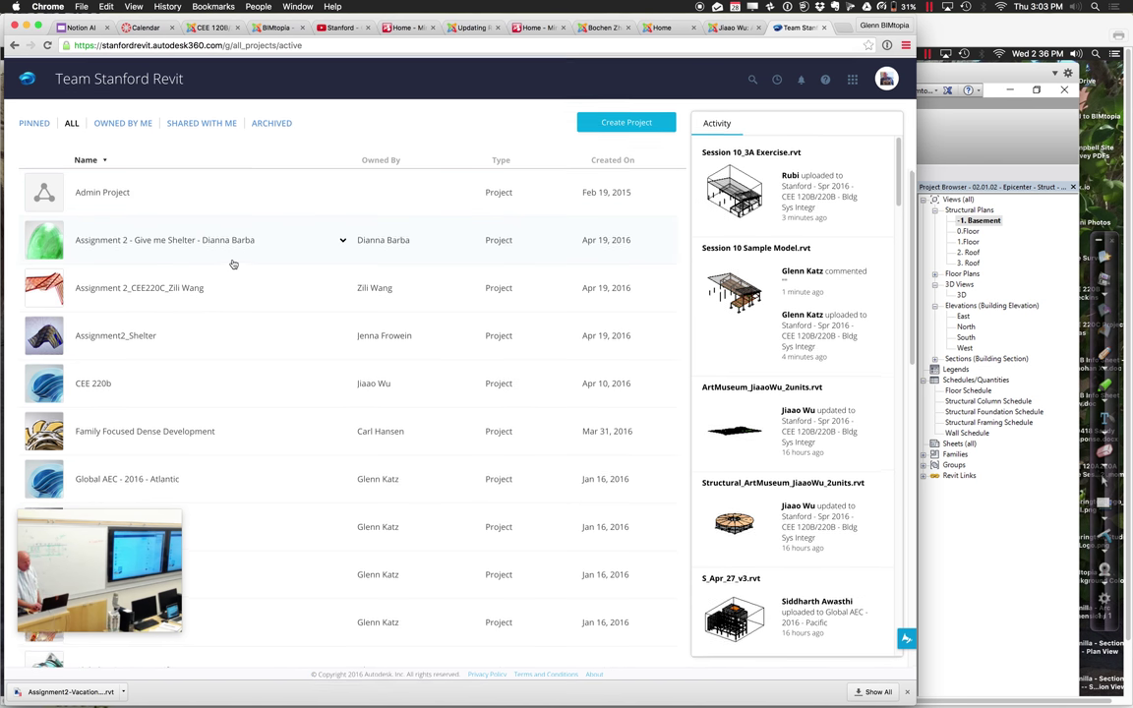
# Browse the complete list of projects in the Team Stanford Revit hub.
pyautogui.scroll(-1, 233, 263)
pyautogui.scroll(-10, 233, 263)
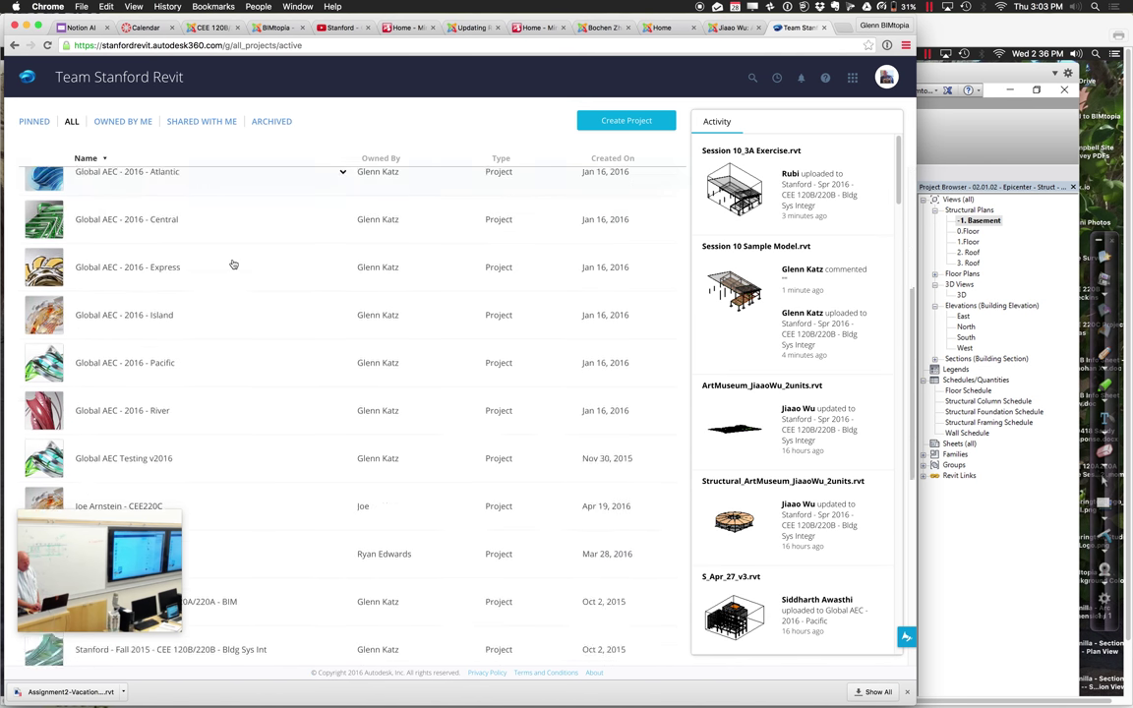
pyautogui.scroll(-3, 233, 264)
pyautogui.scroll(13, 233, 263)
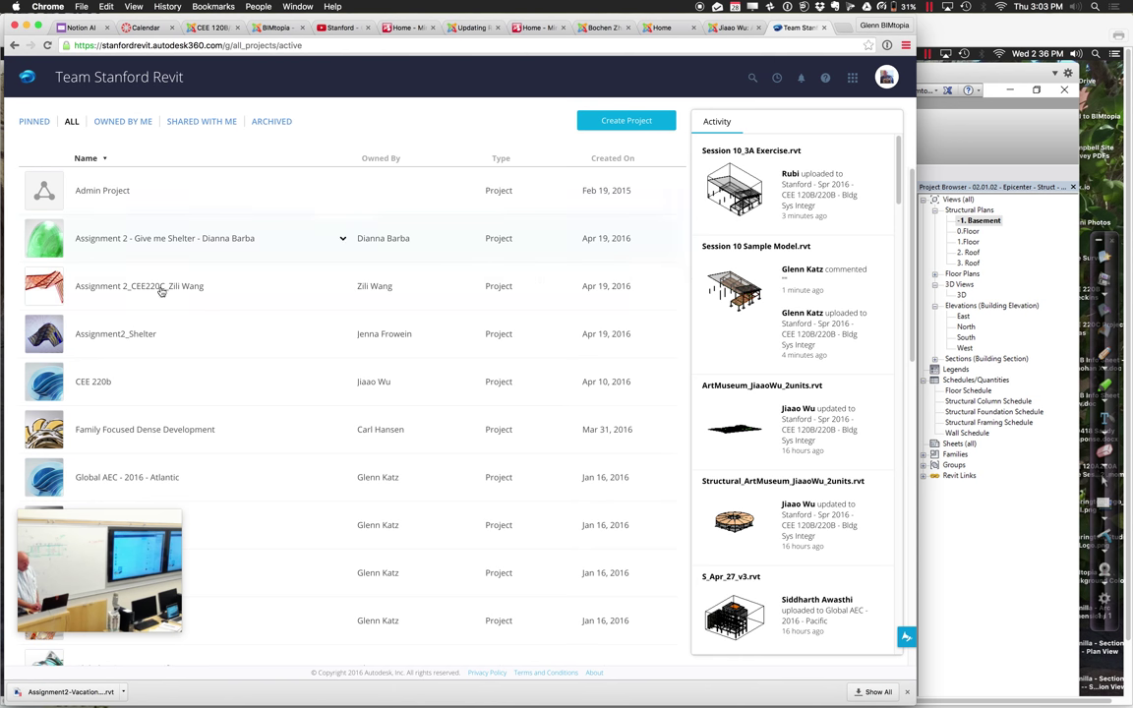
pyautogui.scroll(-4, 180, 359)
pyautogui.scroll(-1, 180, 359)
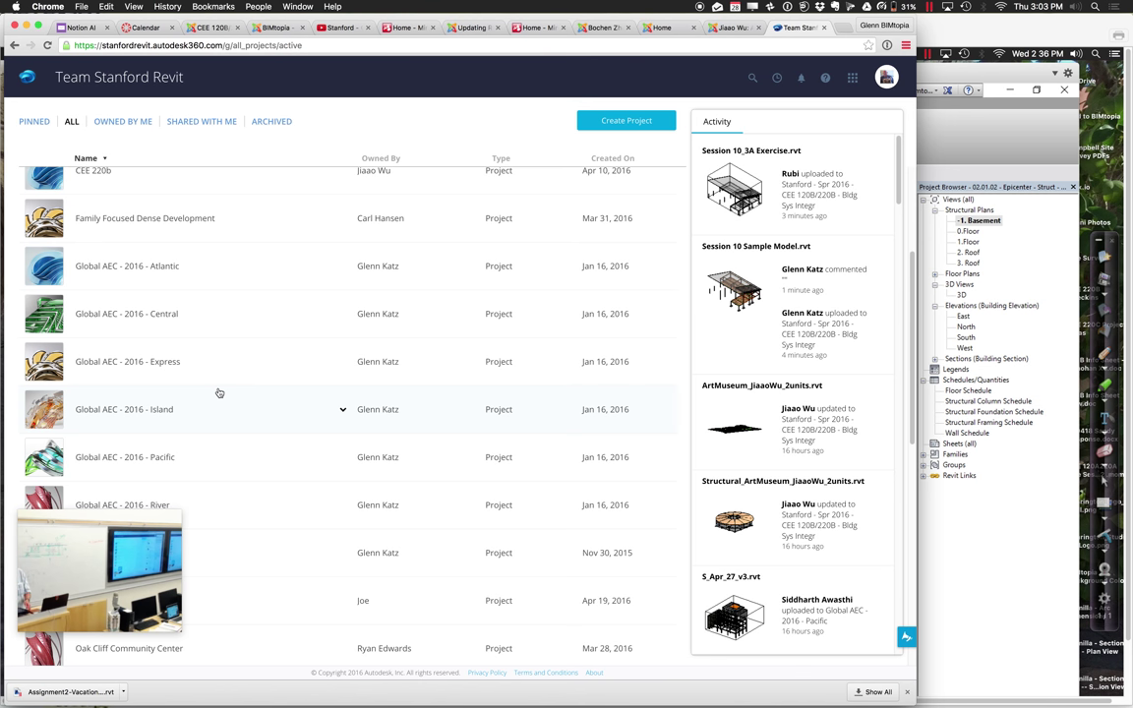
# Launch AirServer from the Applications folder and postpone its software update.
pyautogui.moveTo(367, 693)
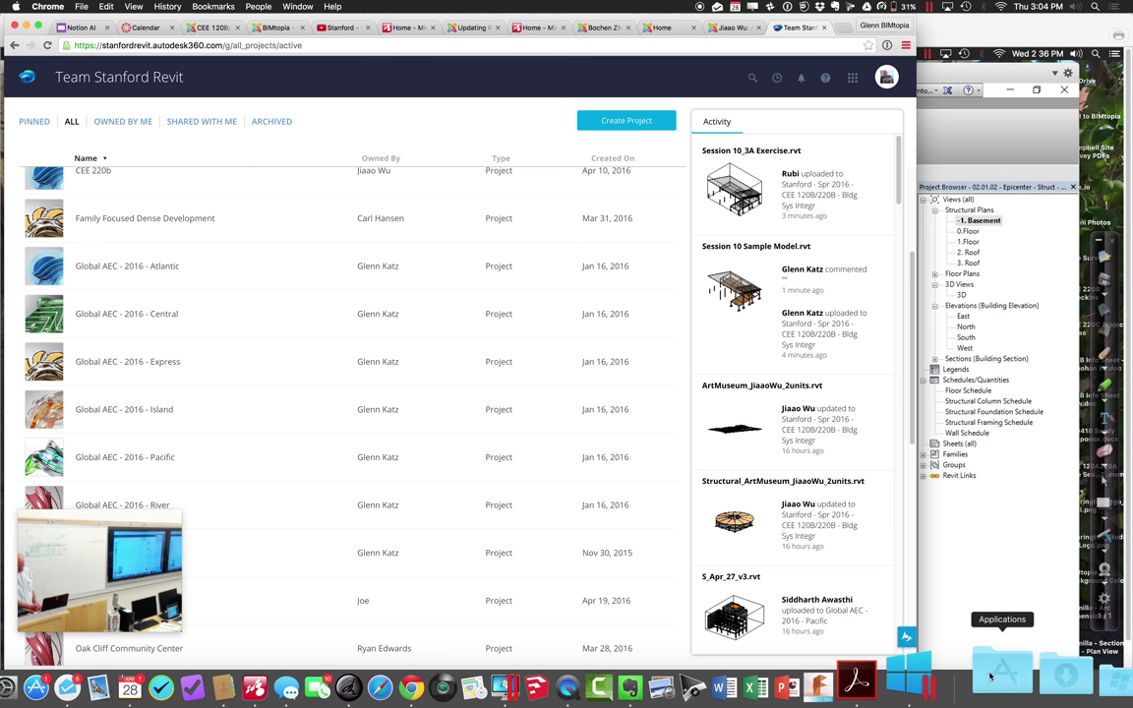
pyautogui.click(990, 675)
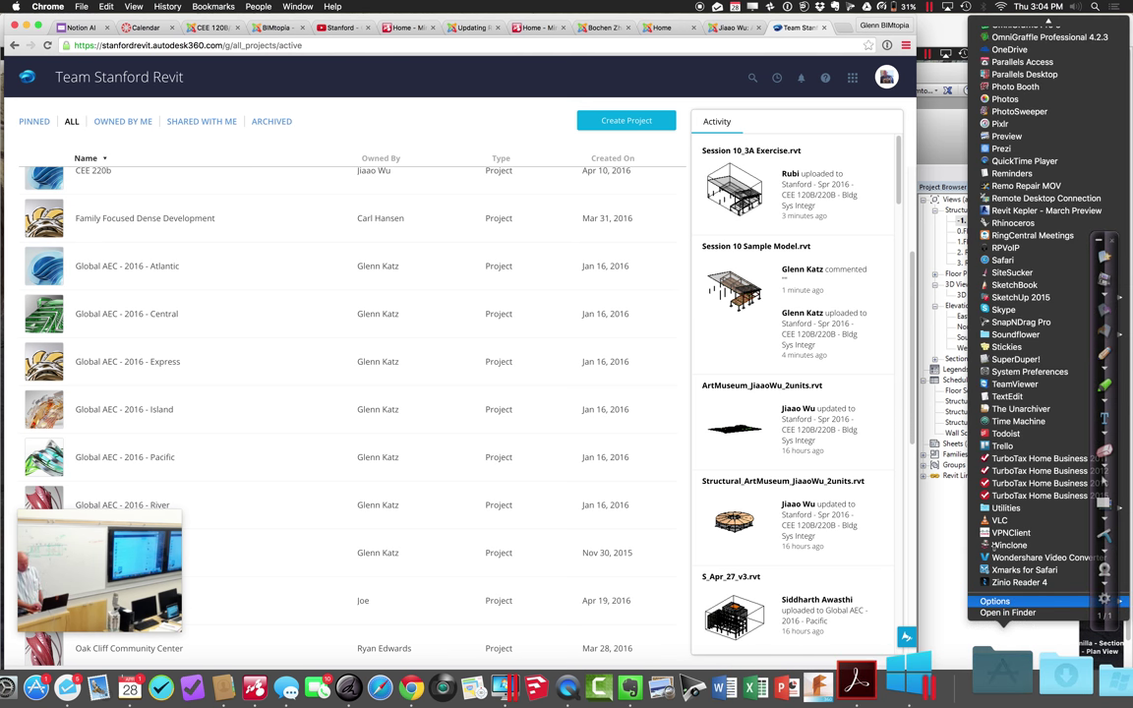
pyautogui.scroll(15, 1040, 294)
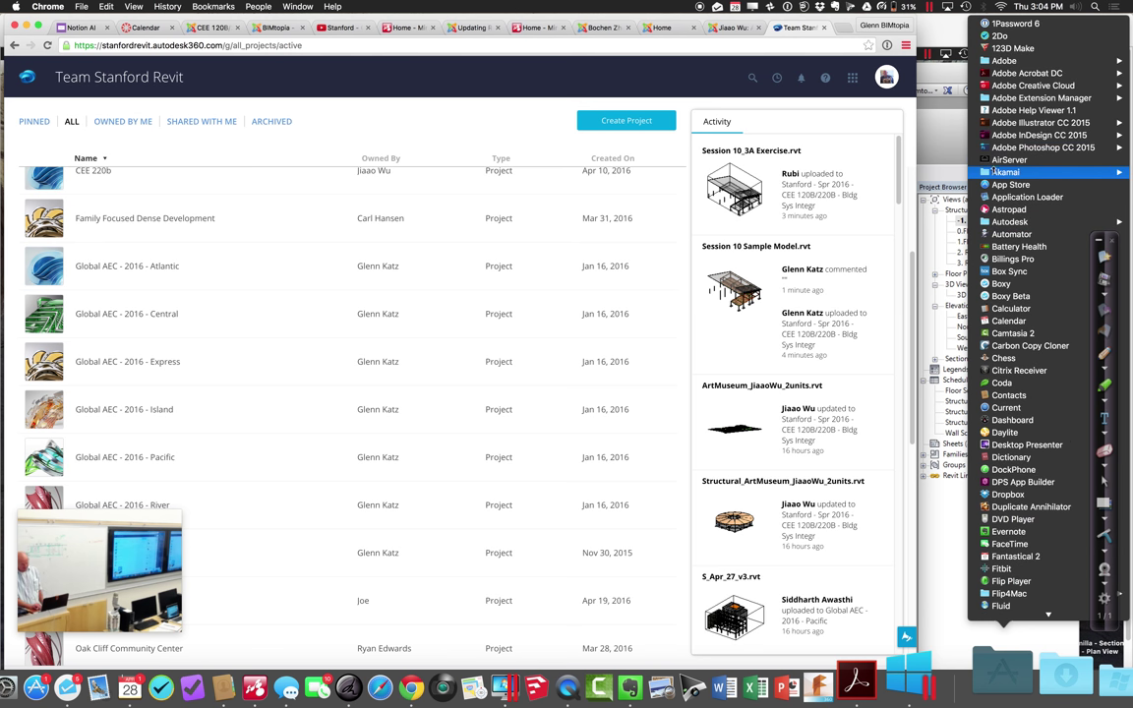
pyautogui.click(1006, 160)
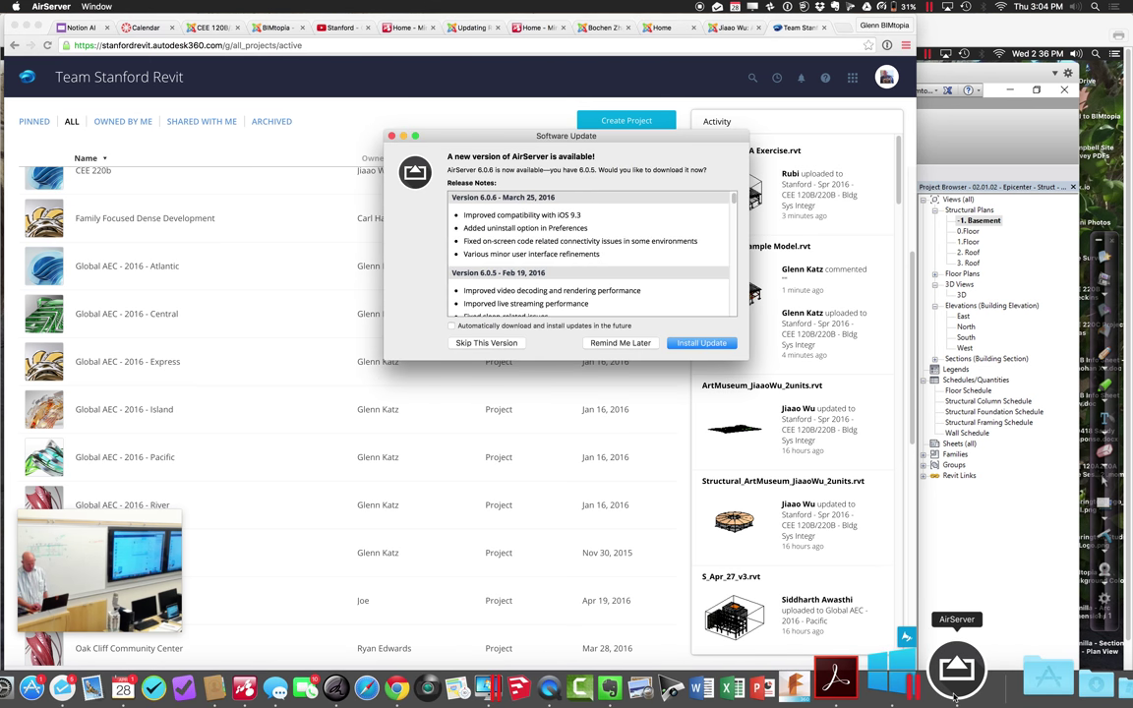
pyautogui.click(647, 344)
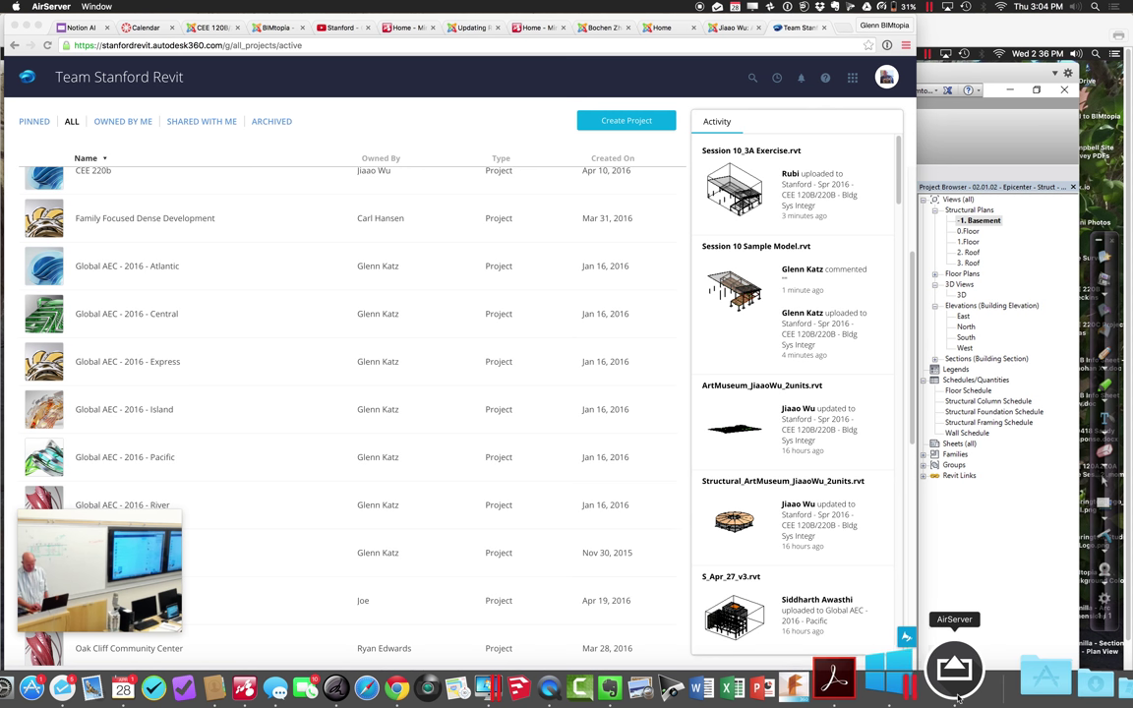
# Show the AirServer Connect QR code for pairing the iPad, and close it once the iPad is mirrored.
pyautogui.rightClick(959, 688)
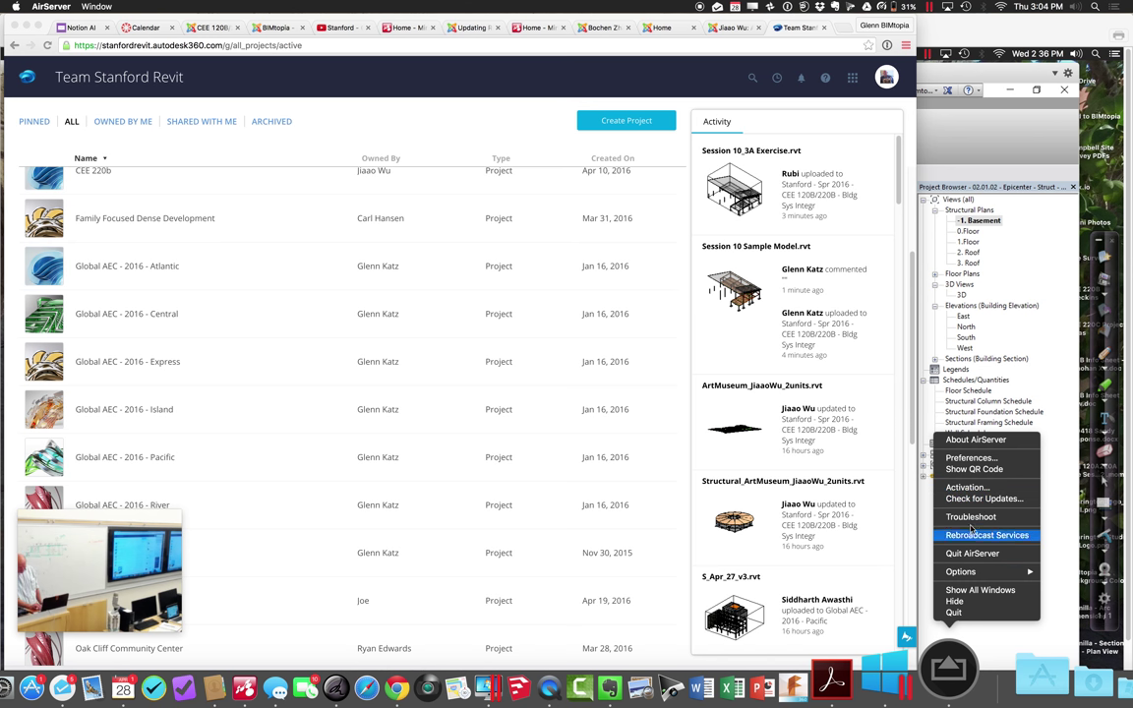
pyautogui.click(974, 470)
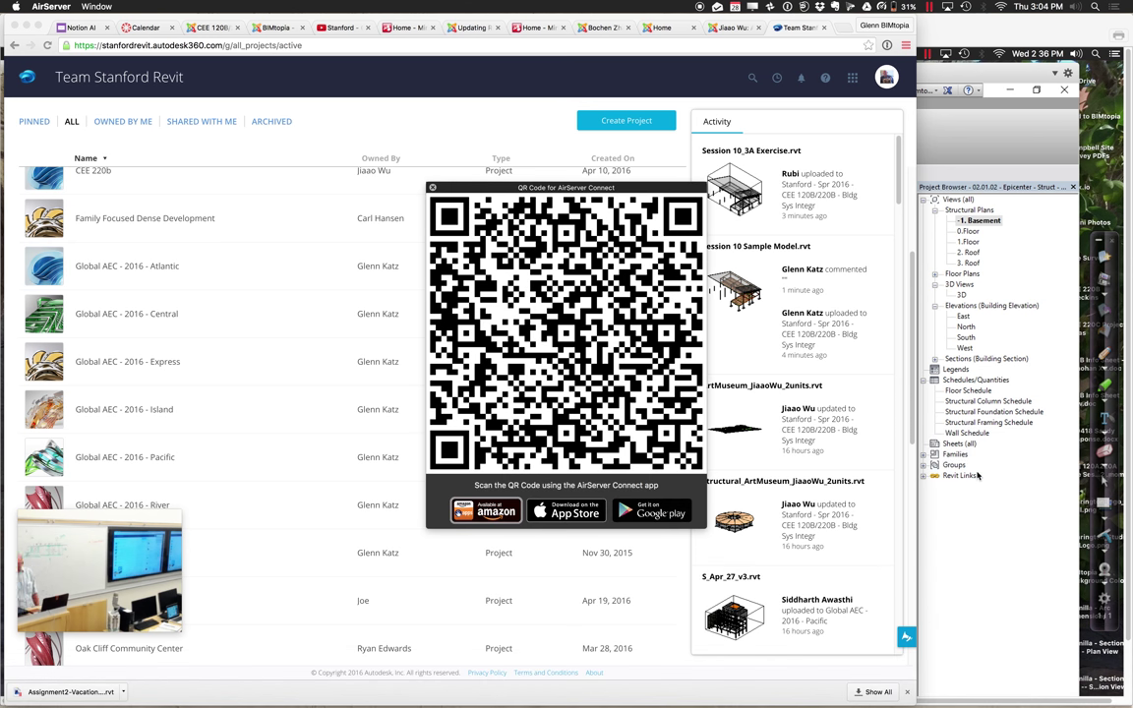
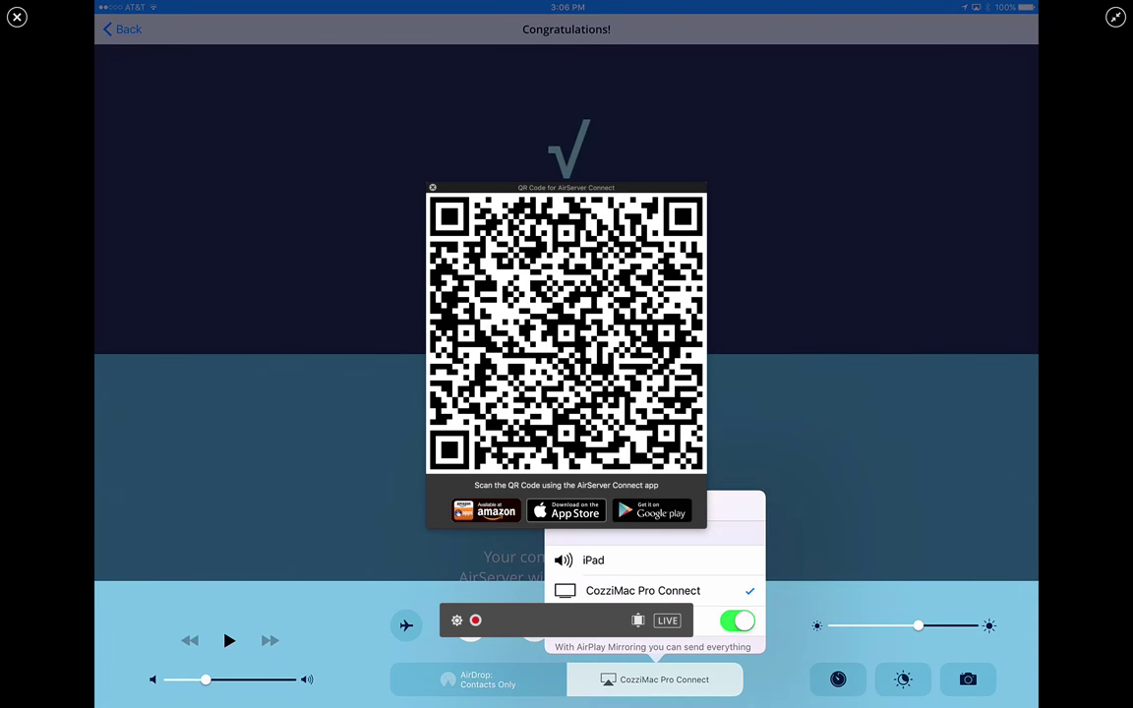
pyautogui.click(433, 188)
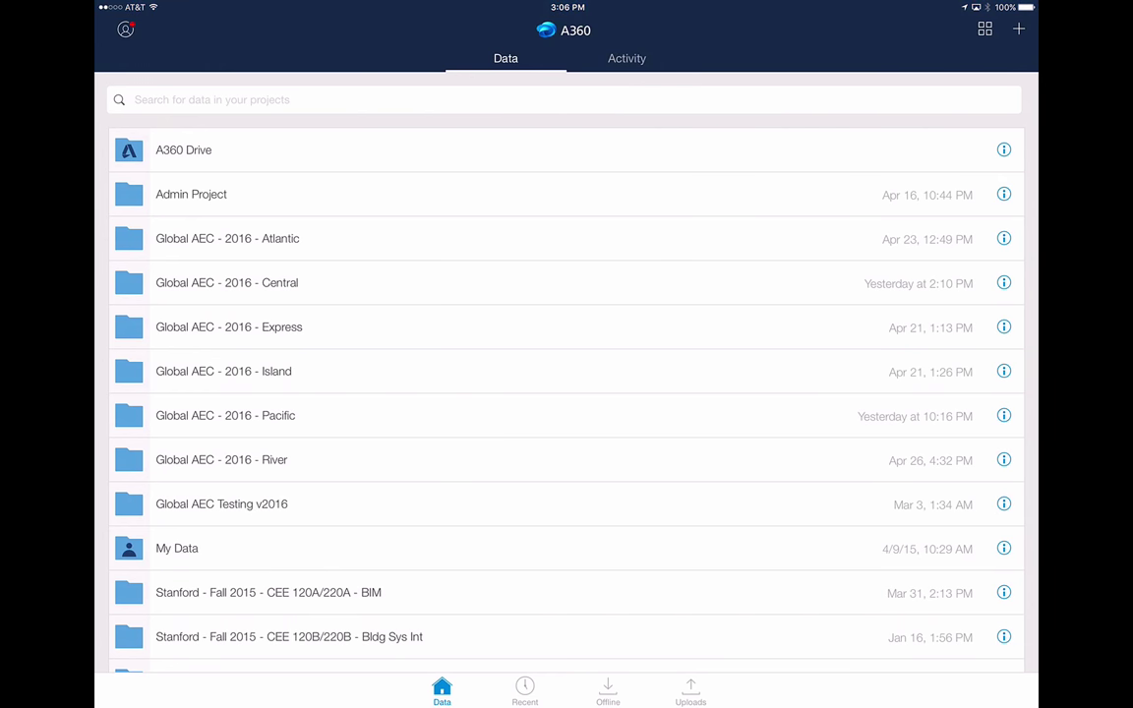
# Open the project Stanford - Spr 2016 - CEE 120B/220B - Bldg Sys Integr in the A360 app on the mirrored iPad.
pyautogui.scroll(-8, 566, 374)
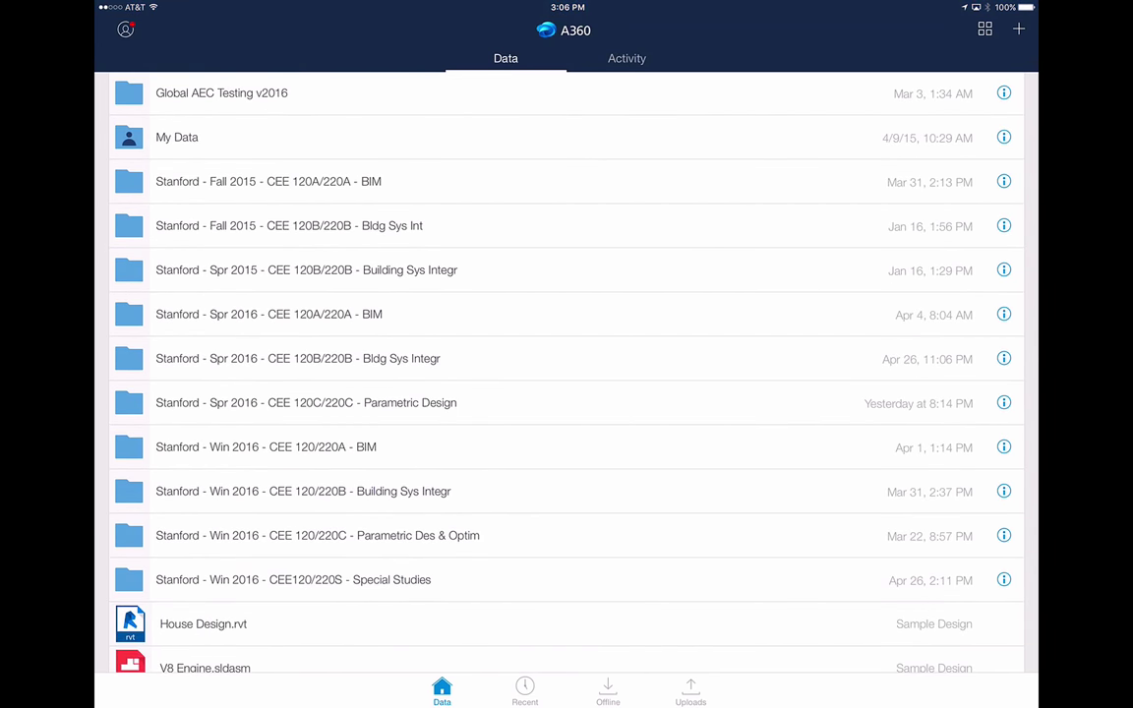
pyautogui.click(297, 358)
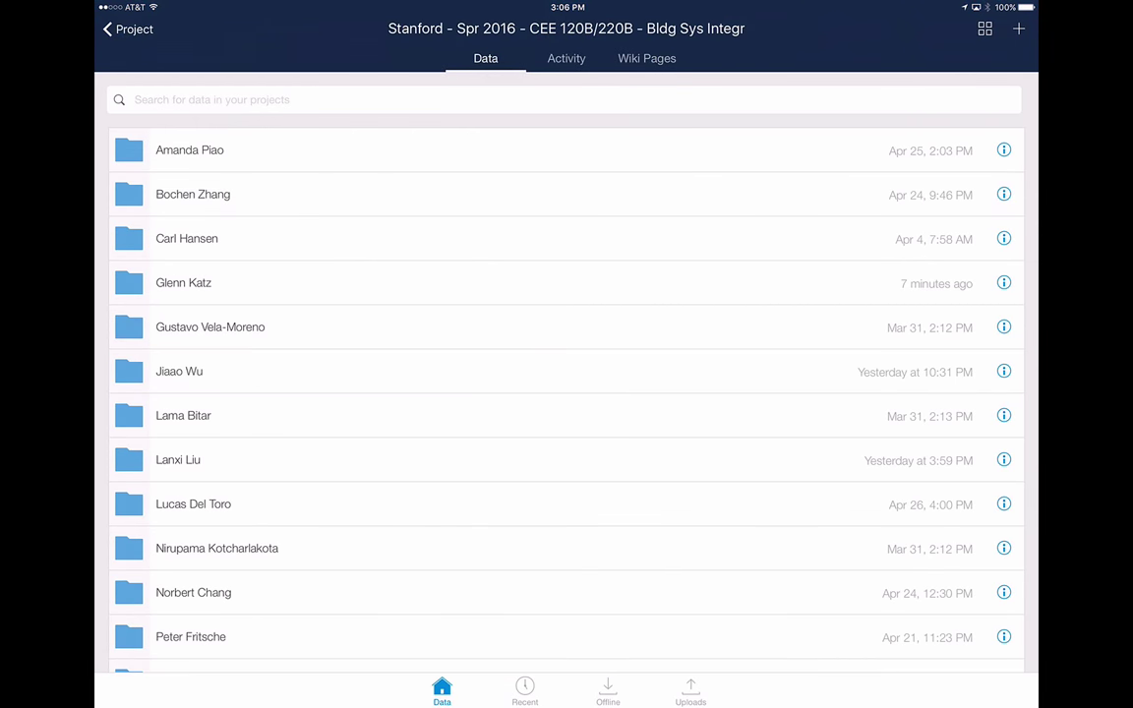
# Open the Revit model dated Apr 18 from the student folder last updated Apr 24, 12:30 PM.
pyautogui.click(186, 238)
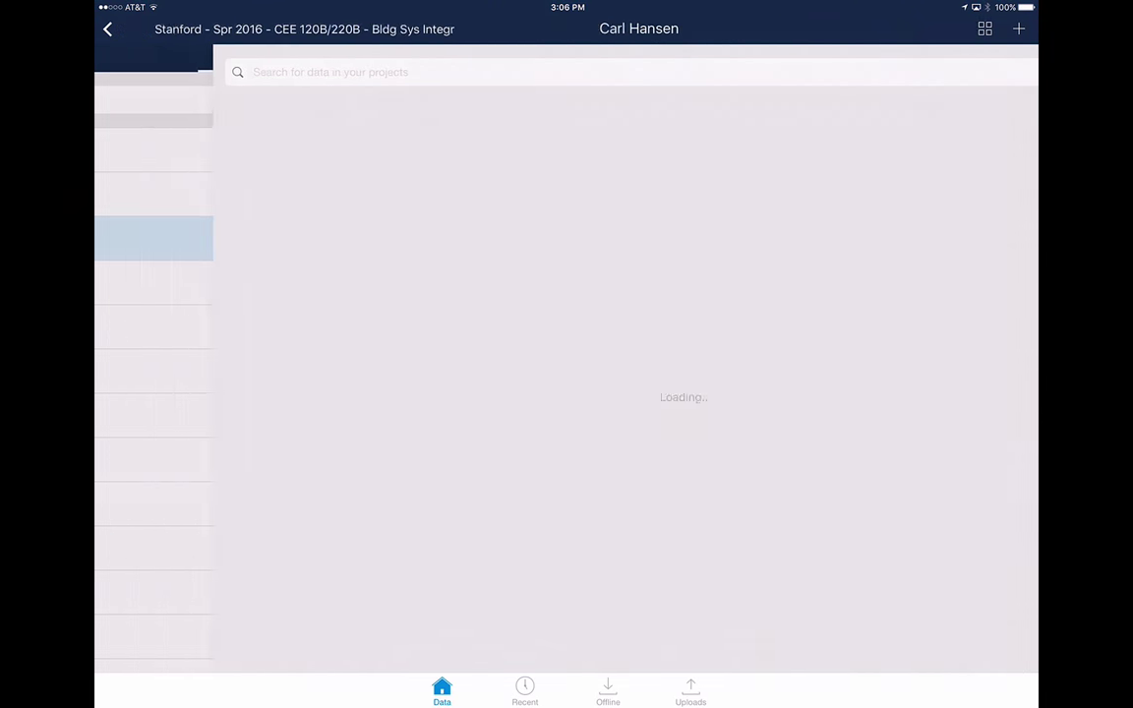
pyautogui.click(108, 29)
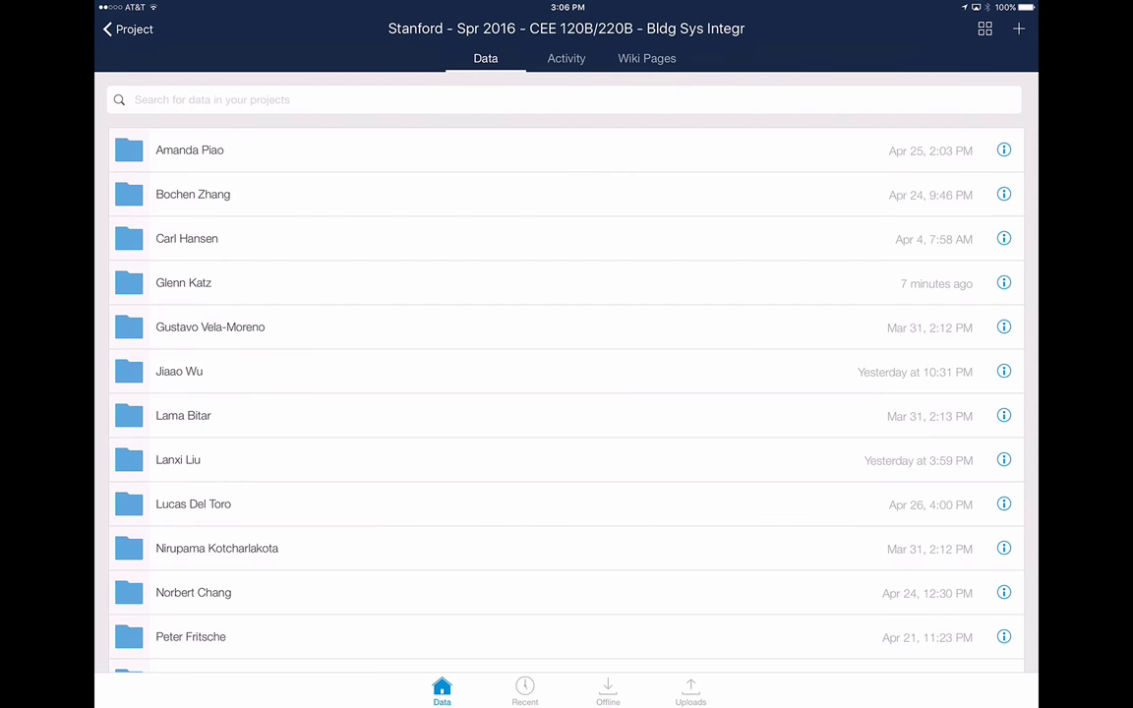
pyautogui.moveTo(566, 295); pyautogui.dragTo(567, 339)
pyautogui.scroll(-3, 566, 393)
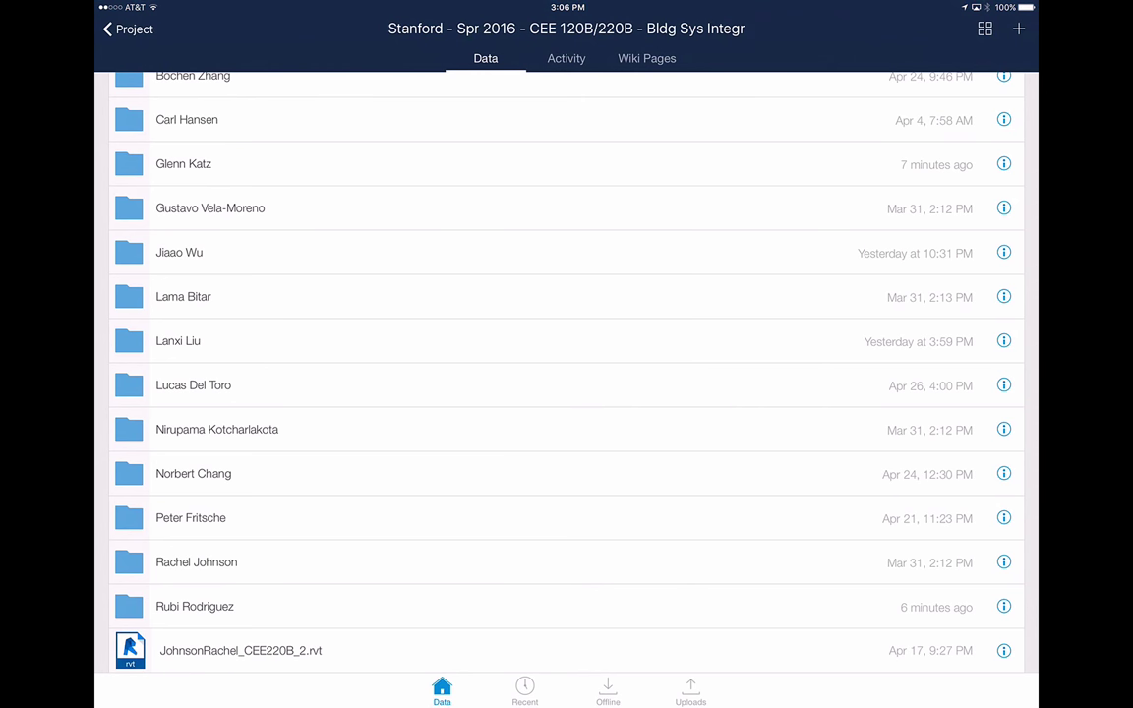
pyautogui.click(192, 473)
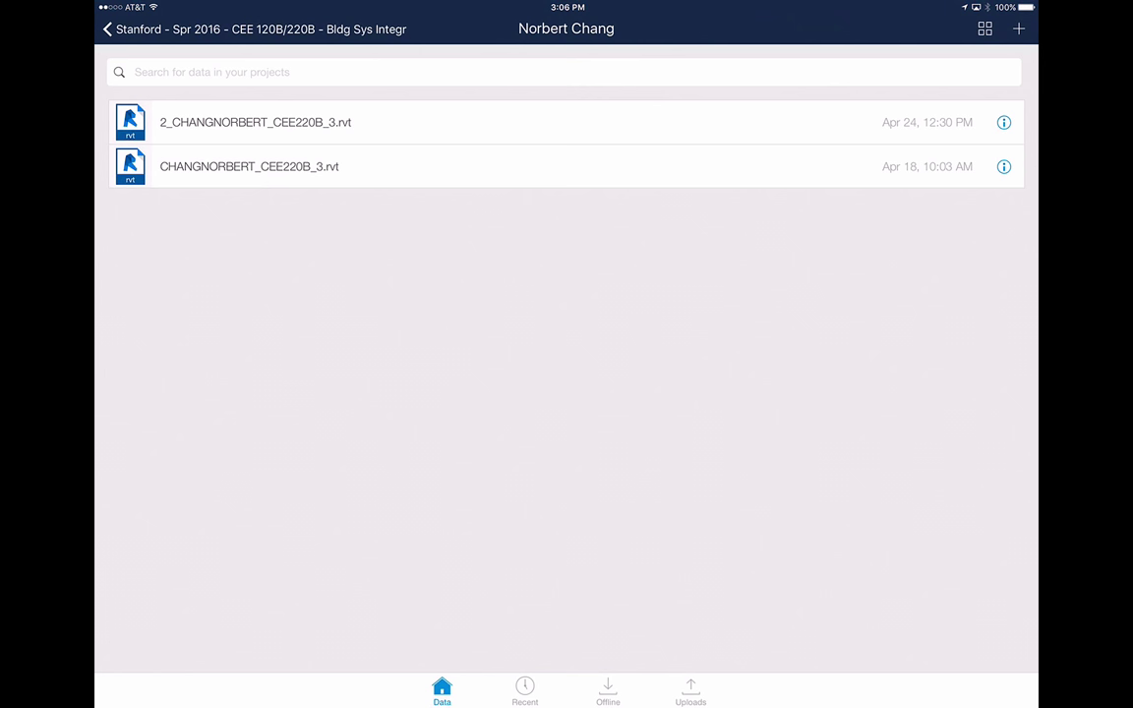
pyautogui.click(248, 166)
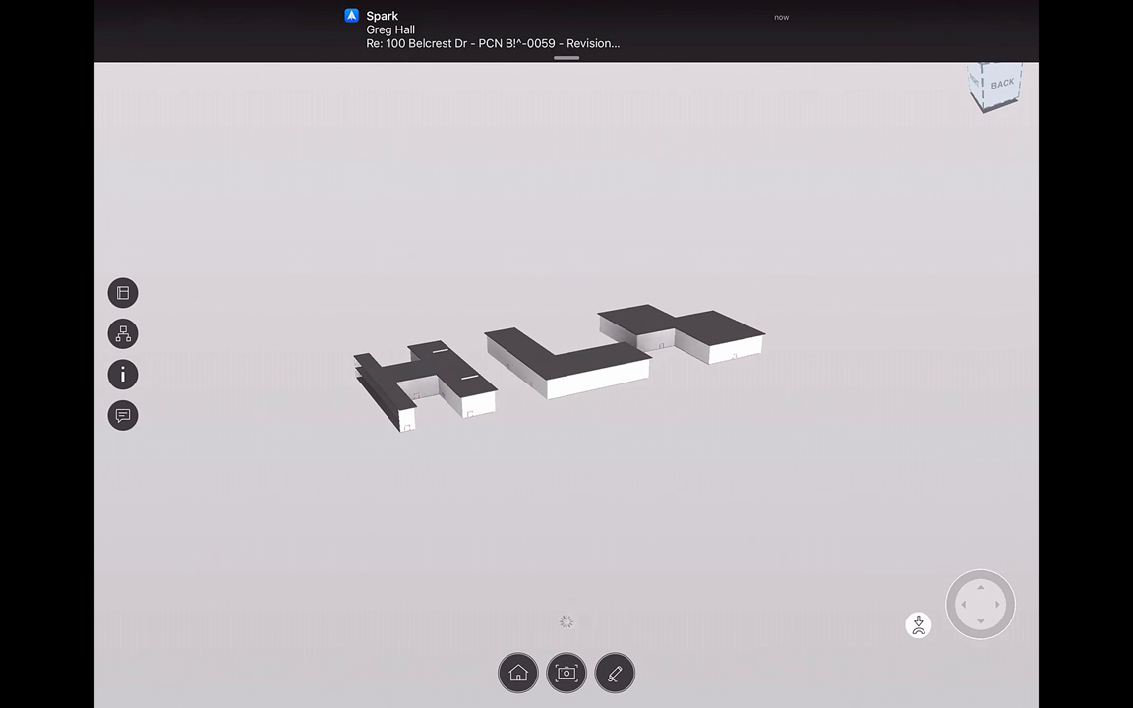
# Examine the three brick buildings from outside, and walk through the interior corridors past the doors.
pyautogui.moveTo(590, 472); pyautogui.dragTo(546, 403)
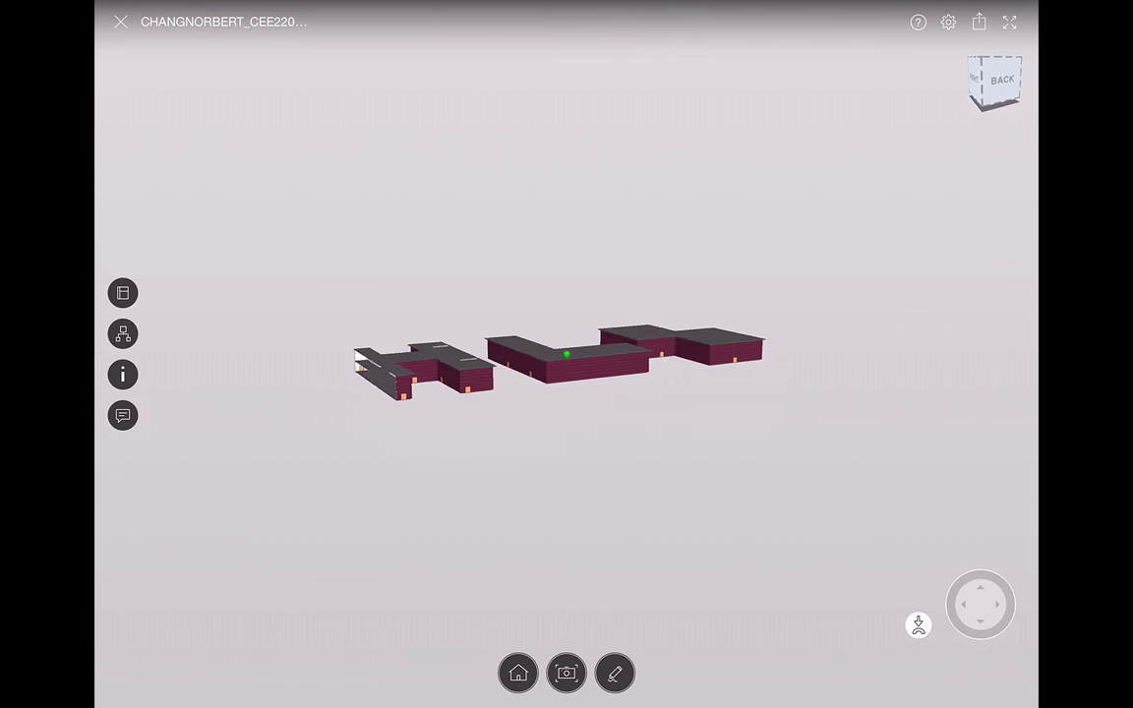
pyautogui.scroll(5, 566, 364)
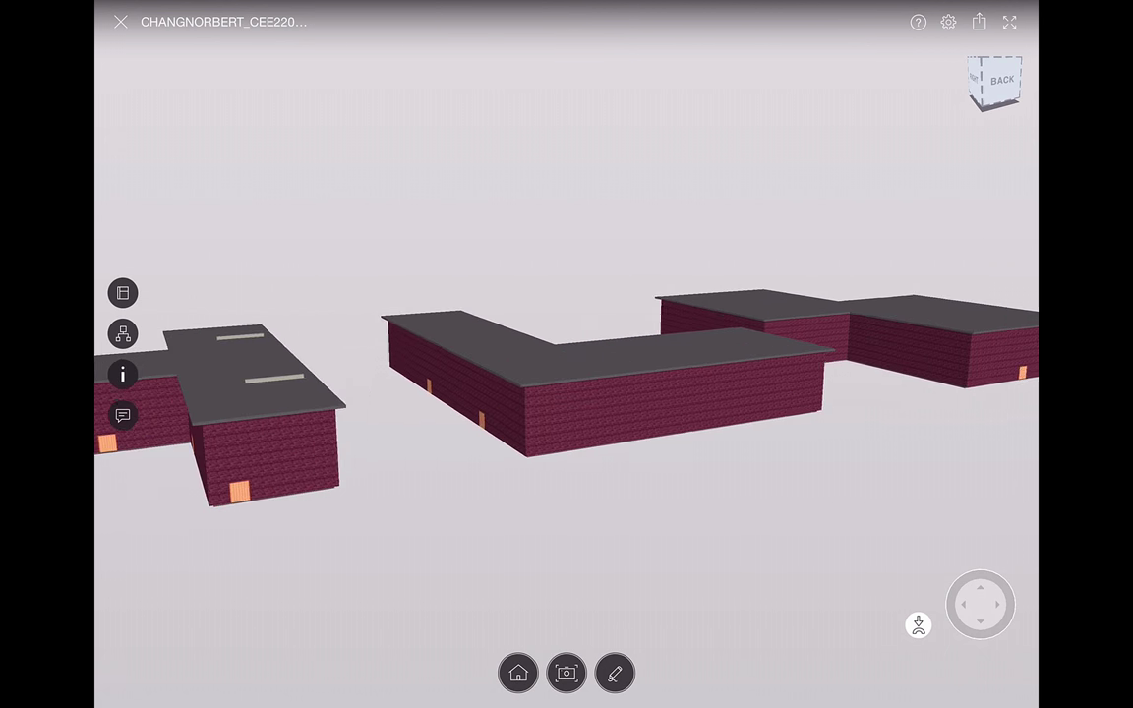
pyautogui.scroll(-2, 566, 364)
pyautogui.scroll(-1, 566, 364)
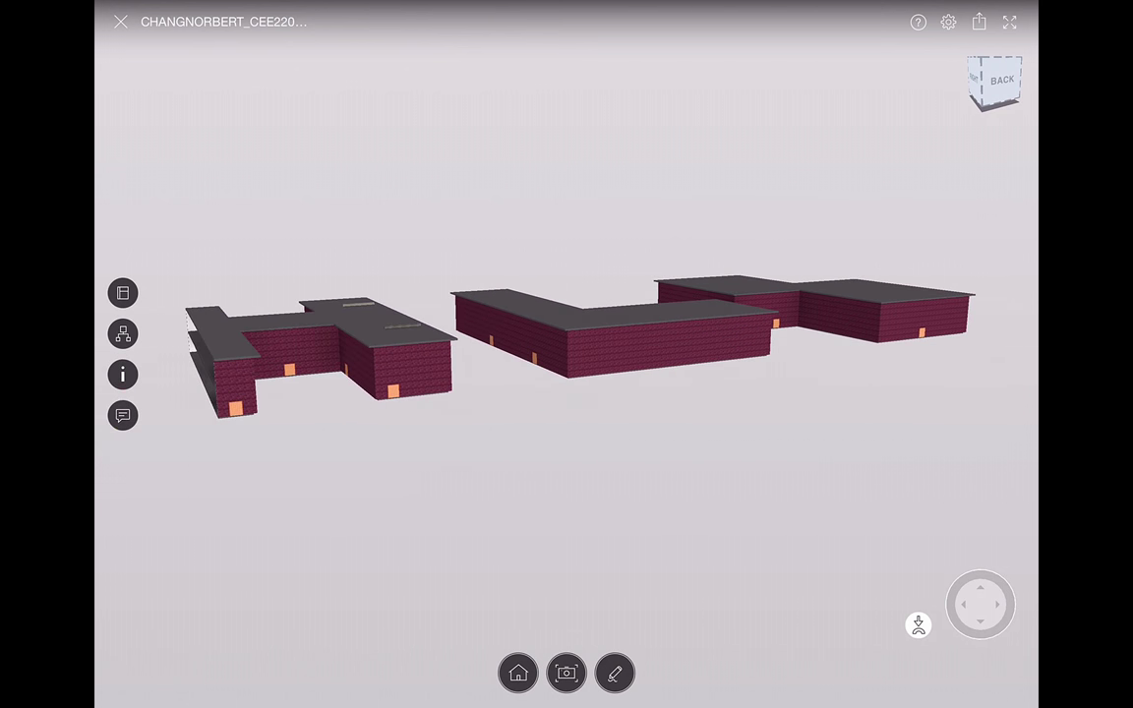
pyautogui.moveTo(567, 442)
pyautogui.mouseDown()
pyautogui.moveTo(566, 413)
pyautogui.moveTo(566, 448)
pyautogui.mouseUp()
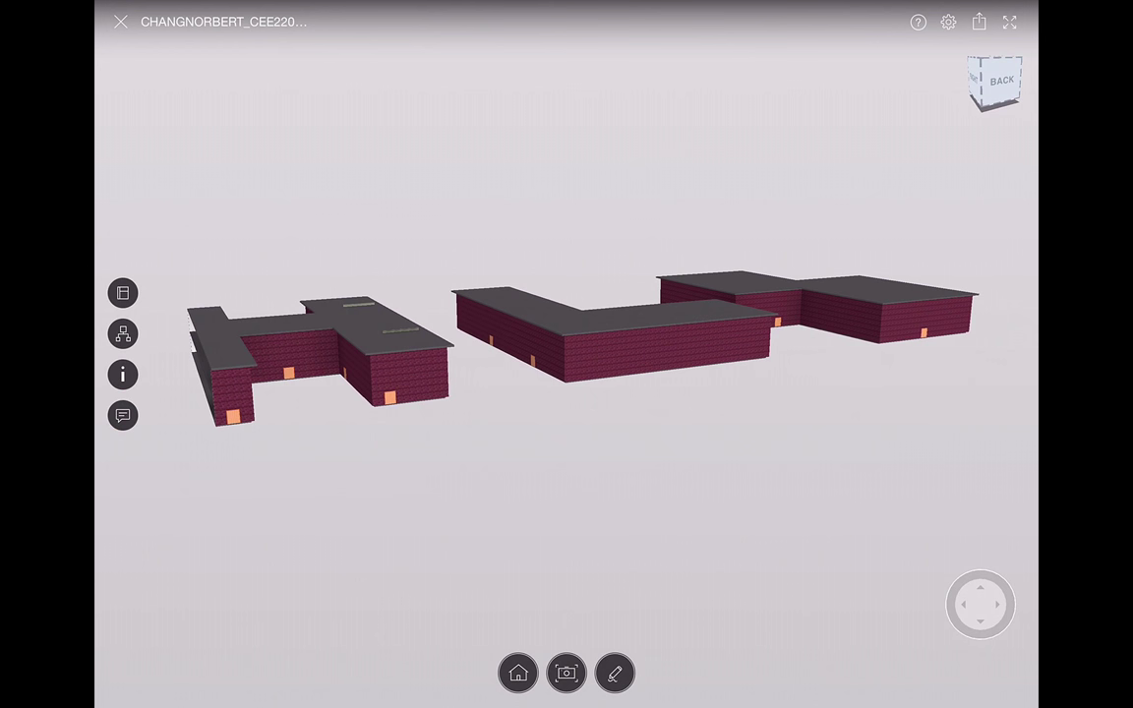
pyautogui.moveTo(980, 603); pyautogui.dragTo(978, 570)
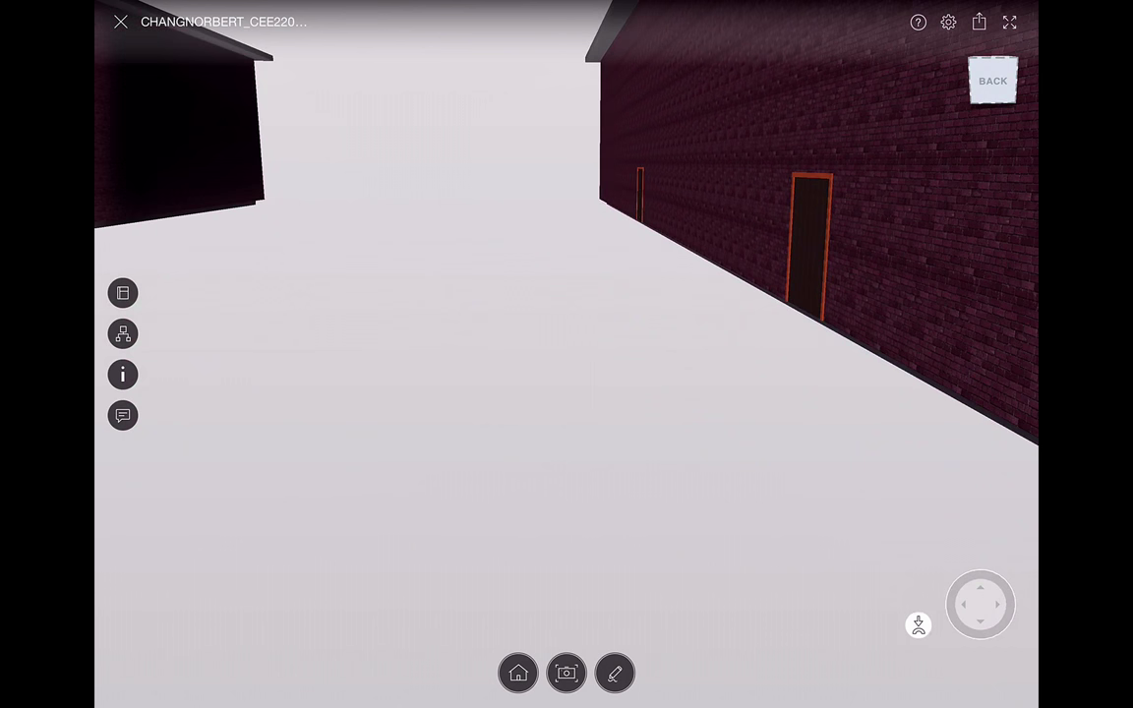
pyautogui.moveTo(979, 604); pyautogui.dragTo(992, 571)
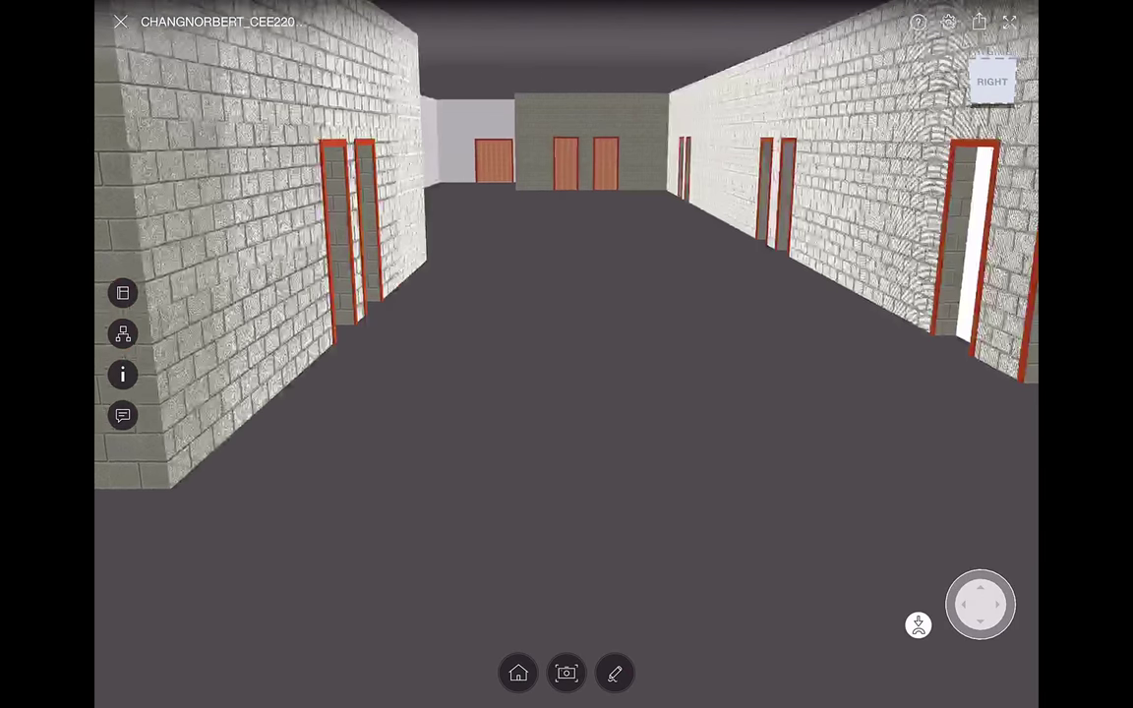
pyautogui.moveTo(980, 605); pyautogui.dragTo(979, 573)
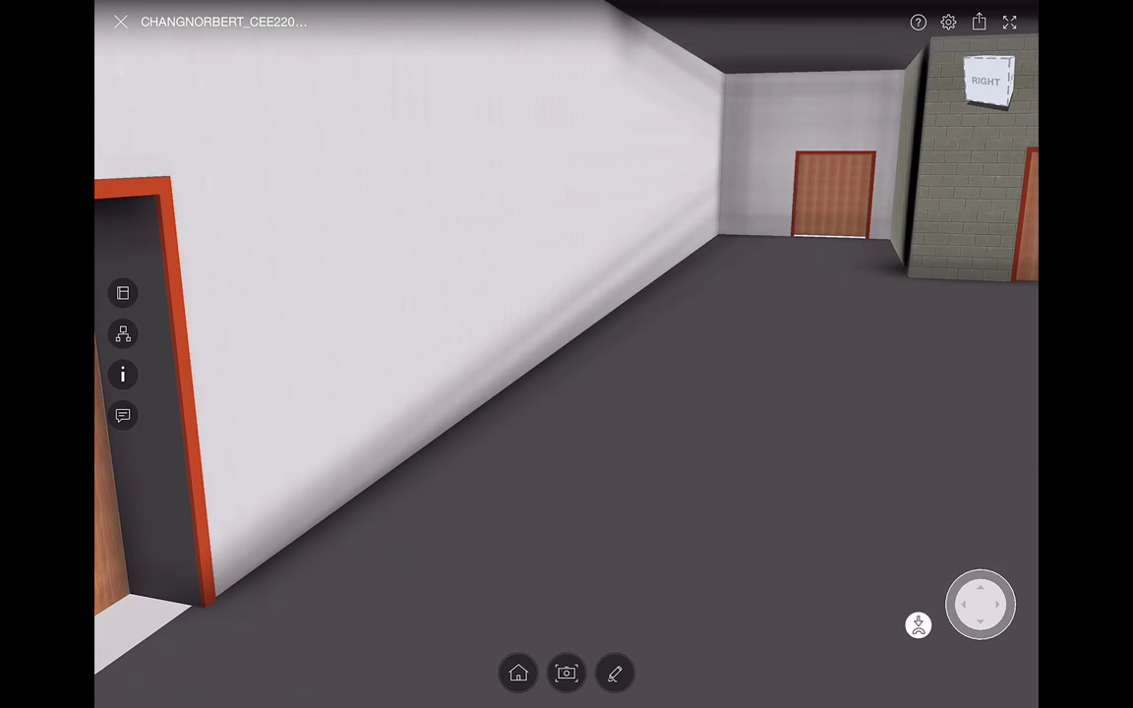
# Close the brick buildings model and open the two-unit ArtMuseum Revit model from another student's folder.
pyautogui.click(120, 21)
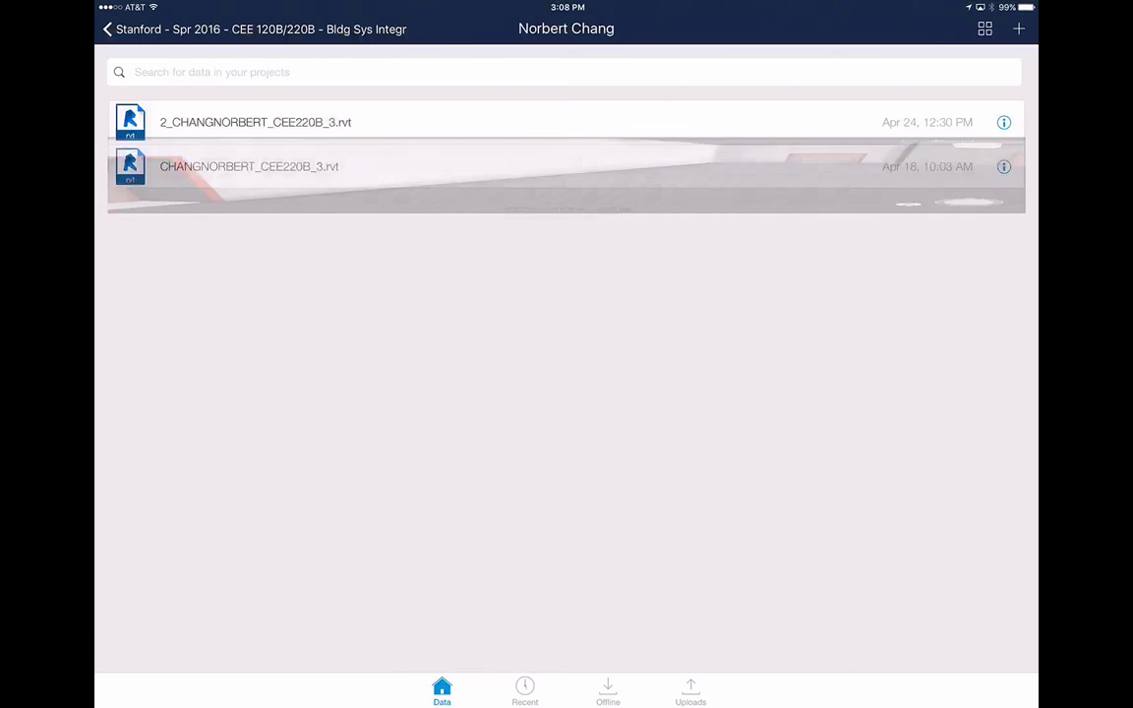
pyautogui.click(108, 29)
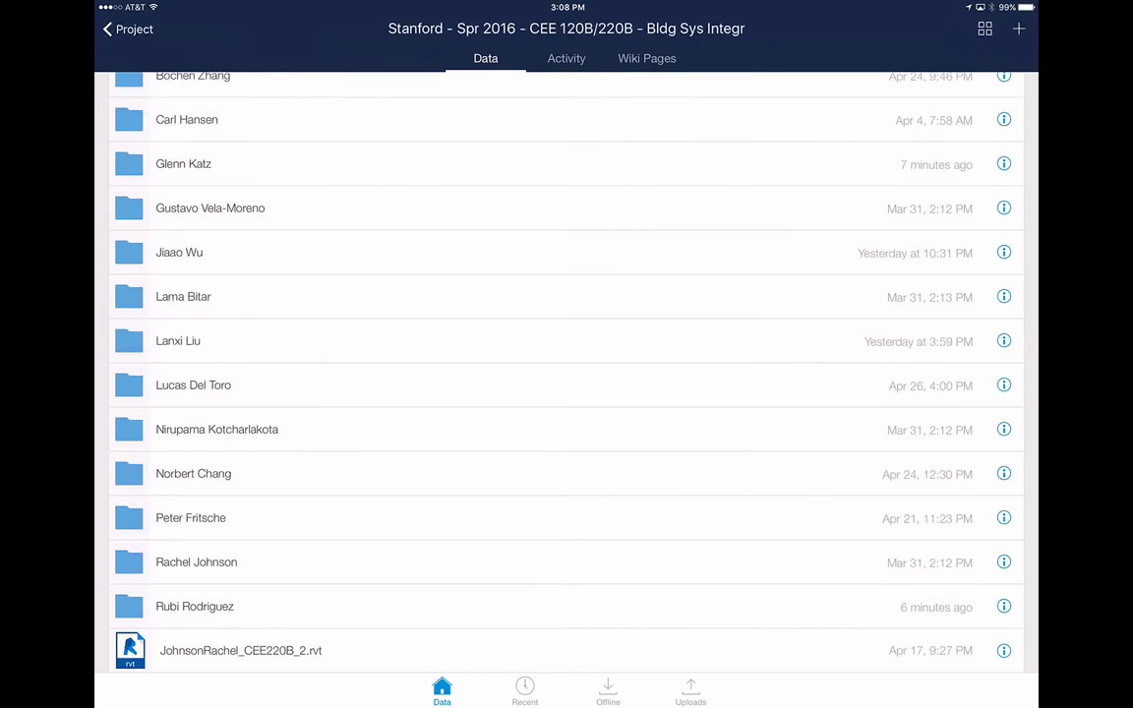
pyautogui.scroll(5, 566, 374)
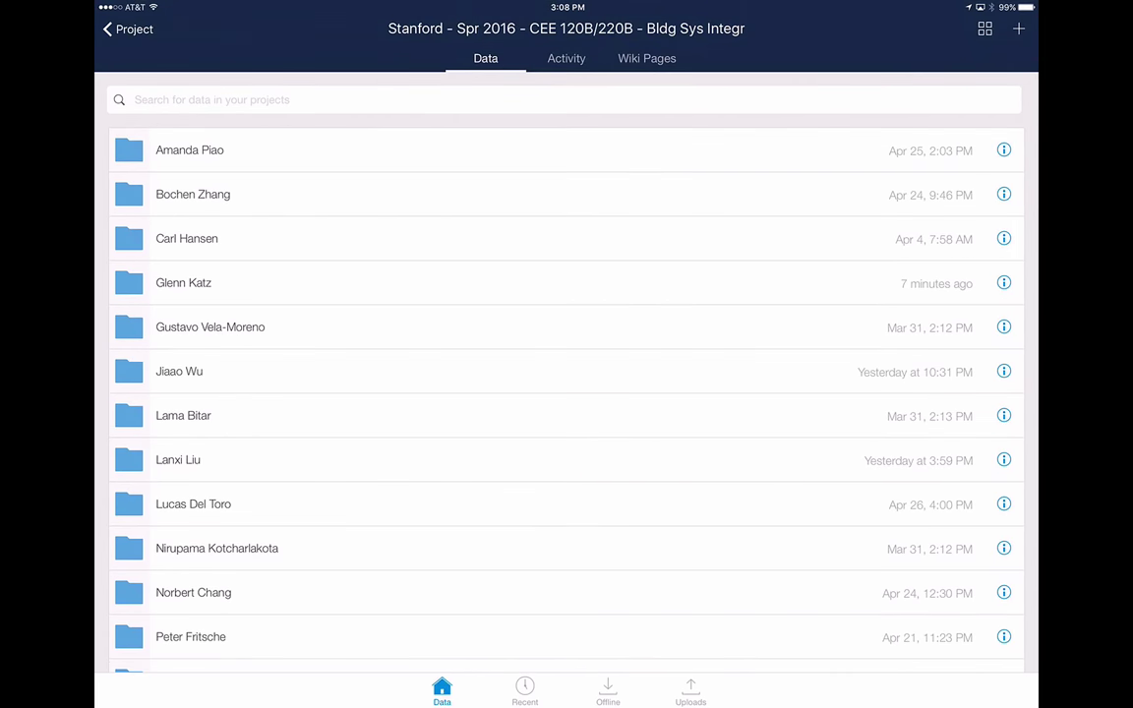
pyautogui.scroll(-5, 566, 373)
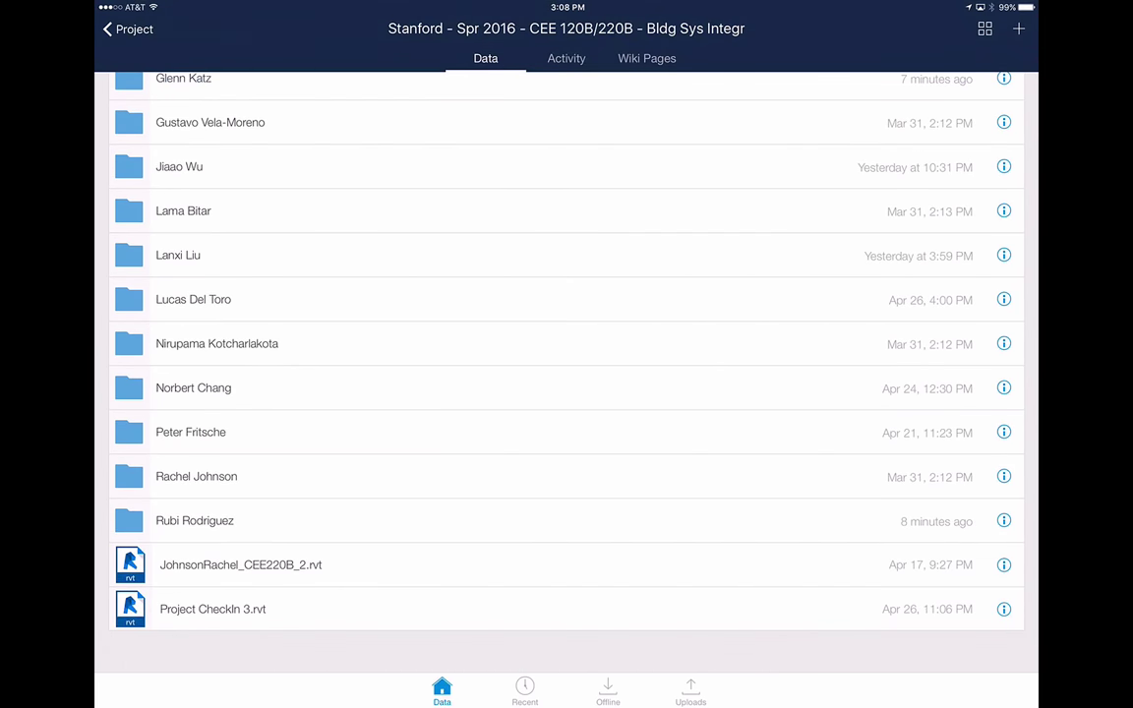
pyautogui.scroll(2, 567, 374)
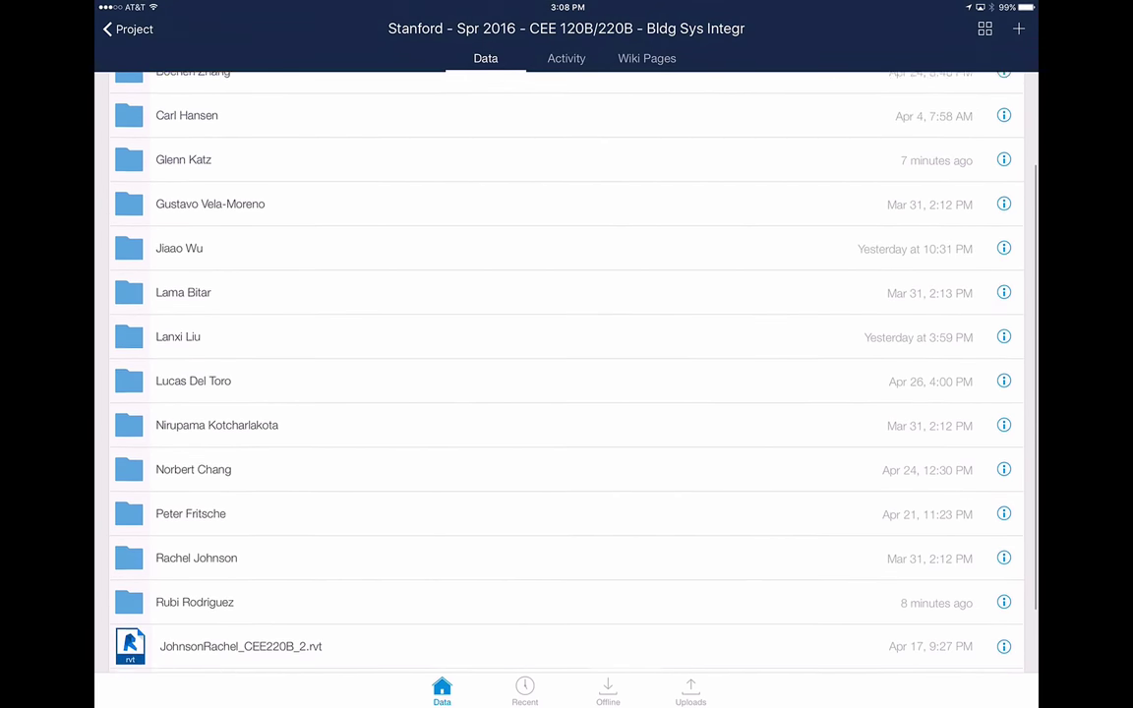
pyautogui.click(295, 257)
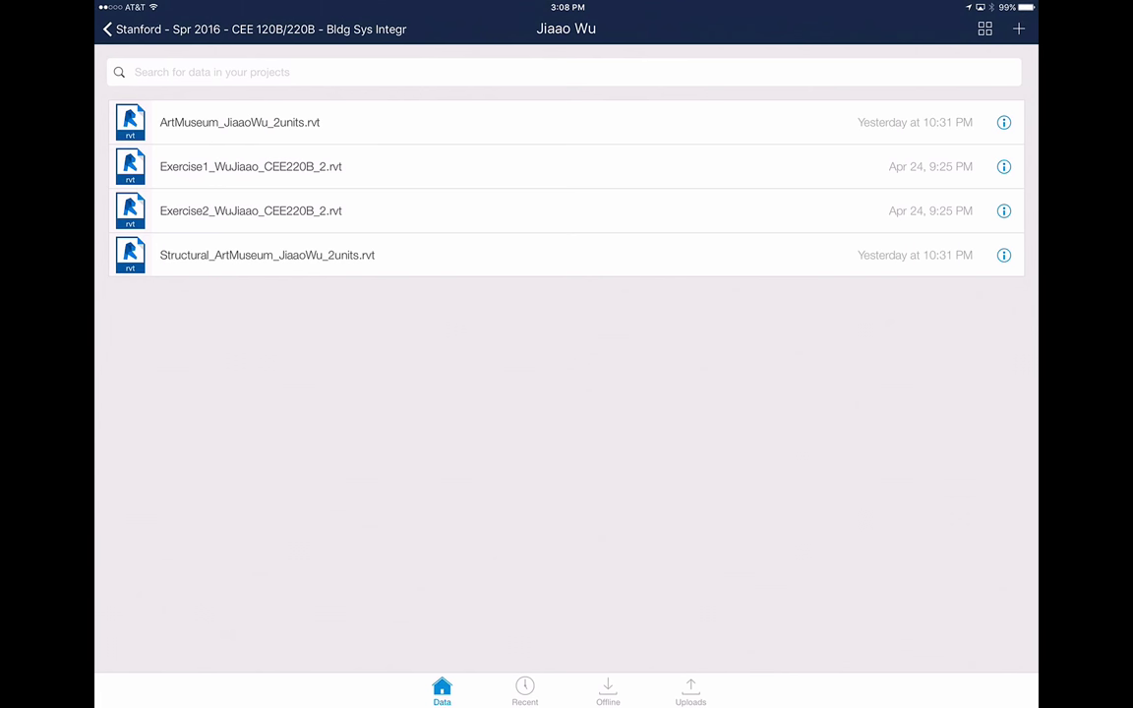
pyautogui.click(238, 122)
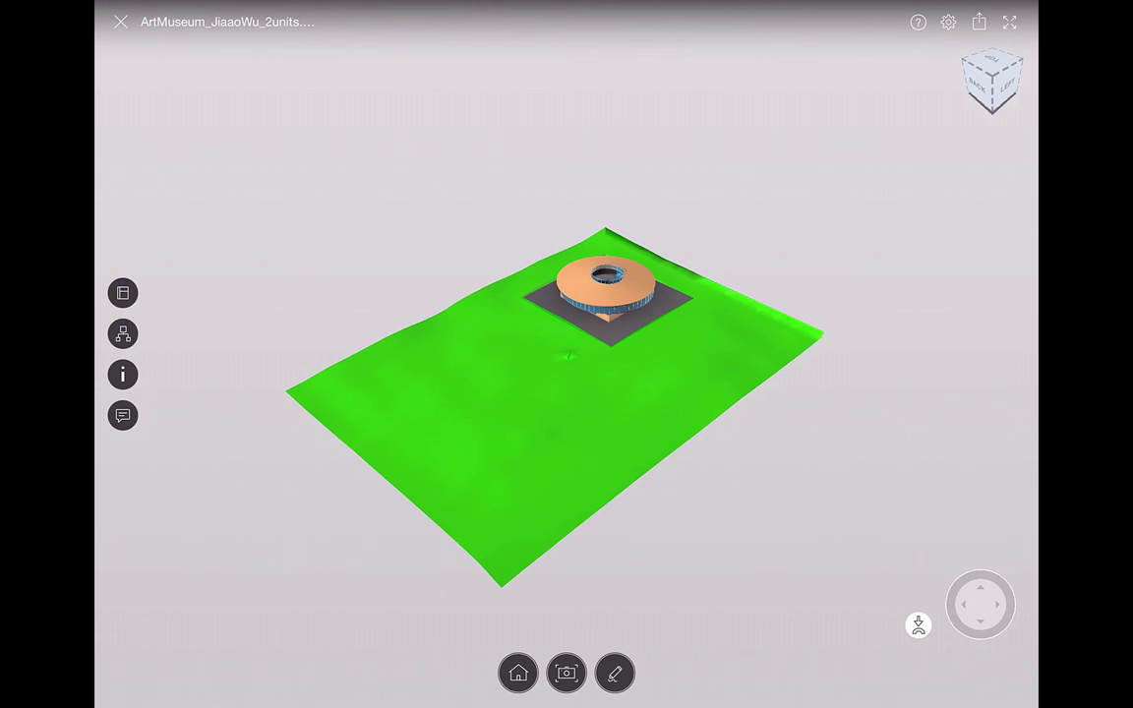
# Examine the round art museum from outside, and walk through its interior to the staircase.
pyautogui.scroll(5, 629, 285)
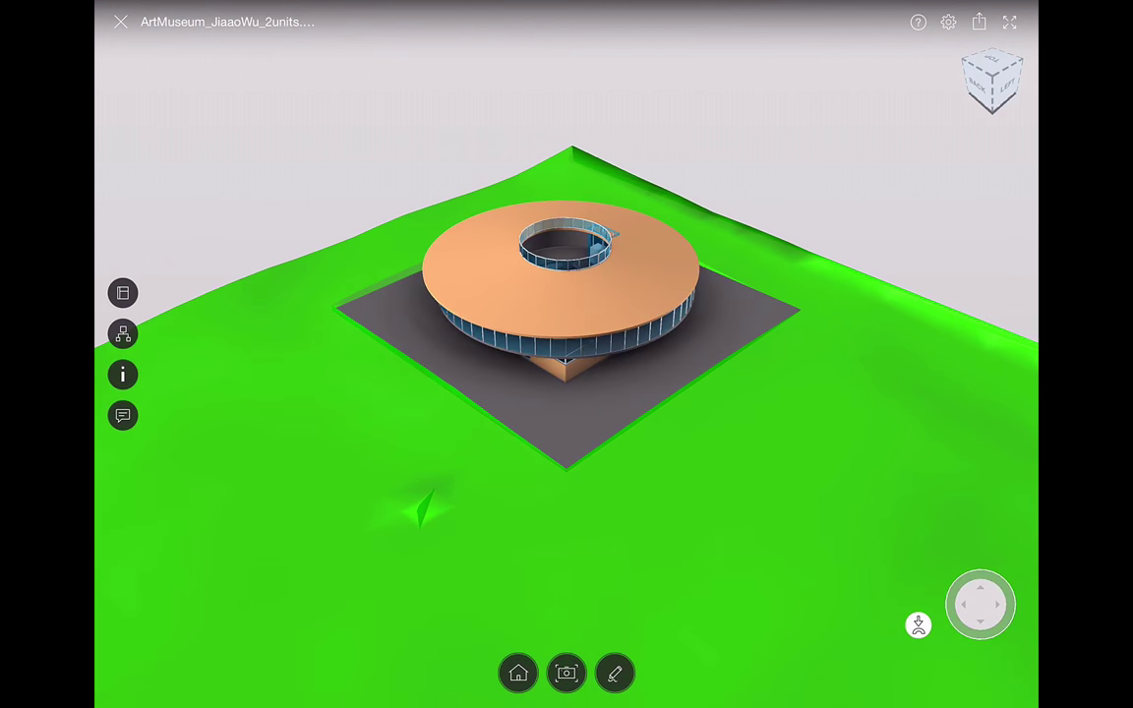
pyautogui.moveTo(566, 354); pyautogui.dragTo(482, 442)
pyautogui.scroll(10, 566, 353)
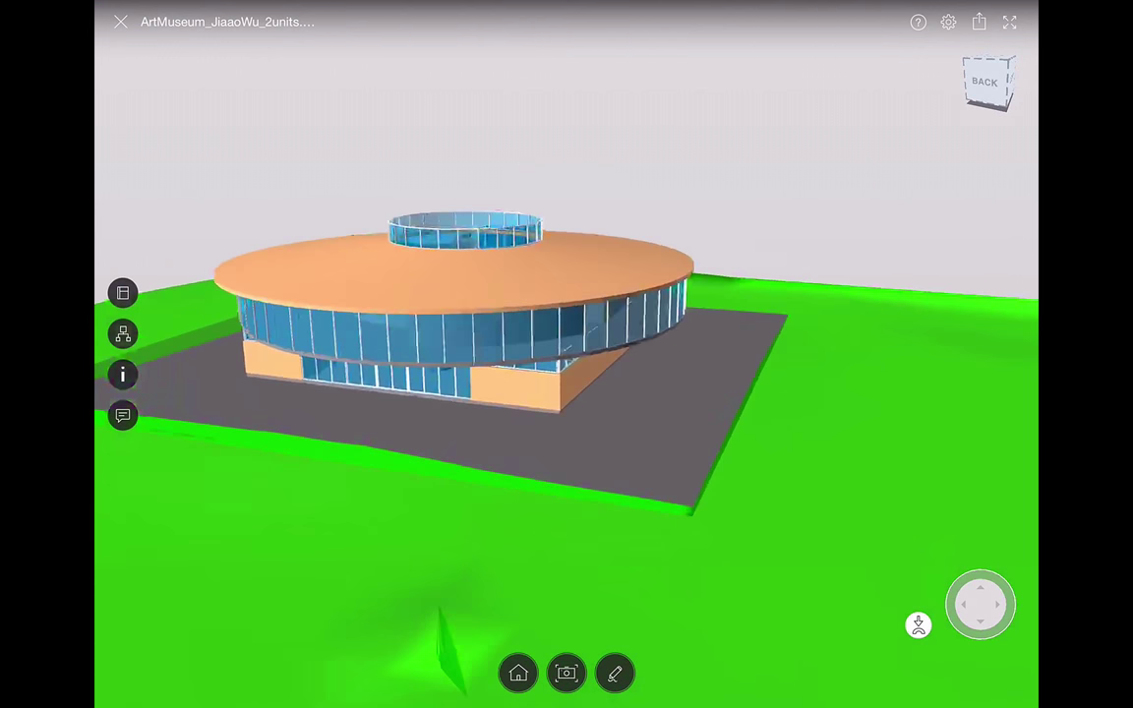
pyautogui.scroll(10, 566, 354)
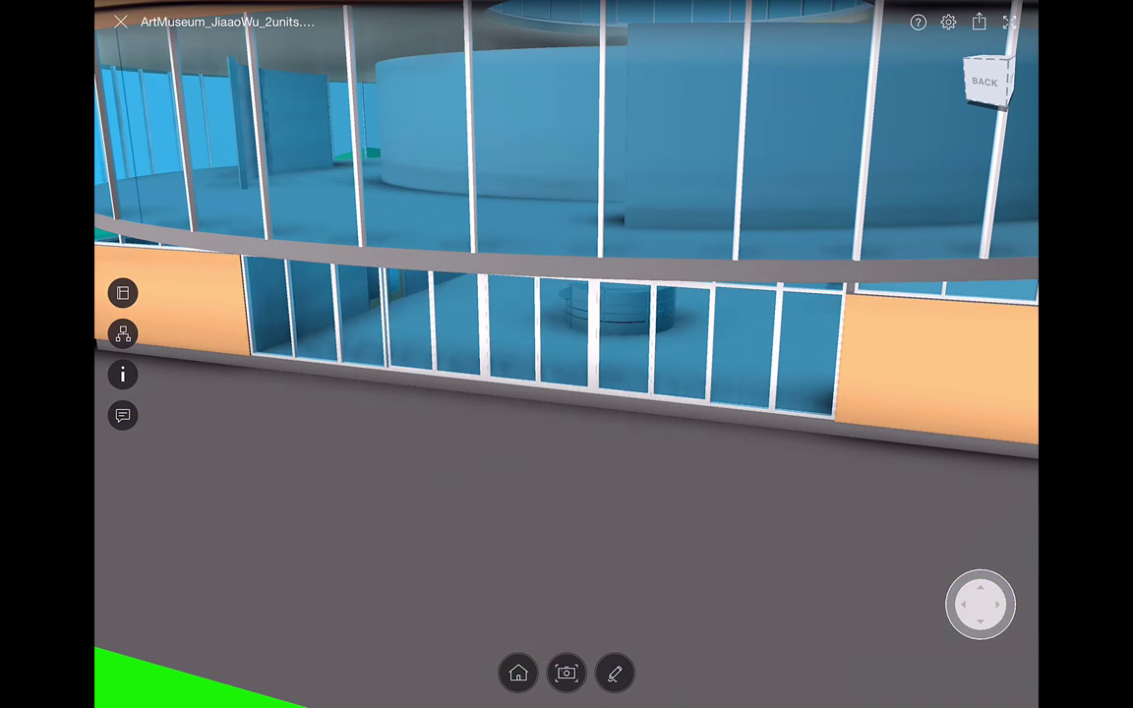
pyautogui.moveTo(980, 604); pyautogui.dragTo(988, 573)
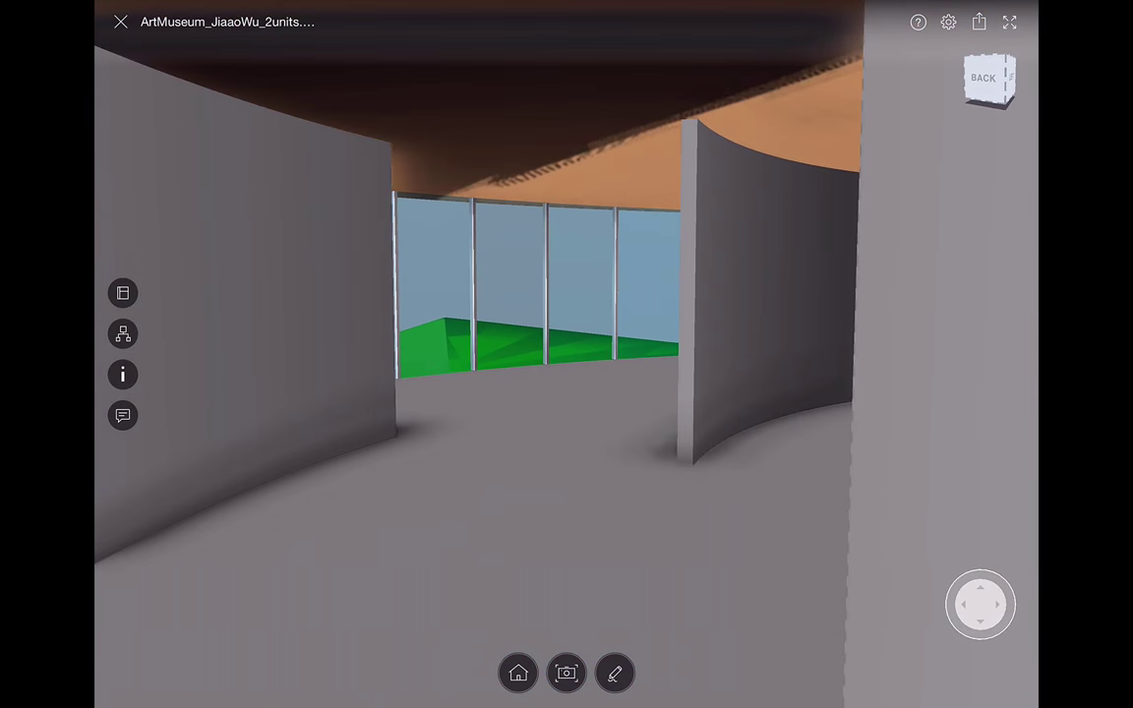
pyautogui.moveTo(980, 604)
pyautogui.mouseDown()
pyautogui.moveTo(971, 569)
pyautogui.moveTo(988, 572)
pyautogui.mouseUp()
pyautogui.click(854, 434)
pyautogui.doubleClick(854, 435)
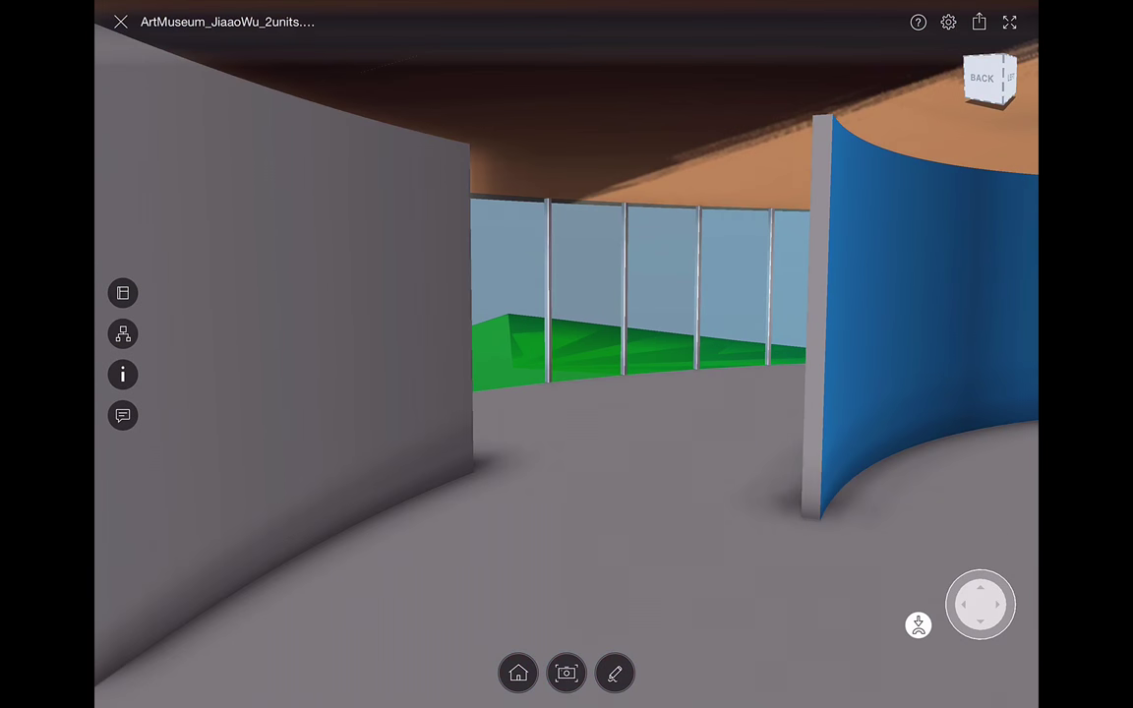
pyautogui.click(779, 429)
pyautogui.doubleClick(771, 417)
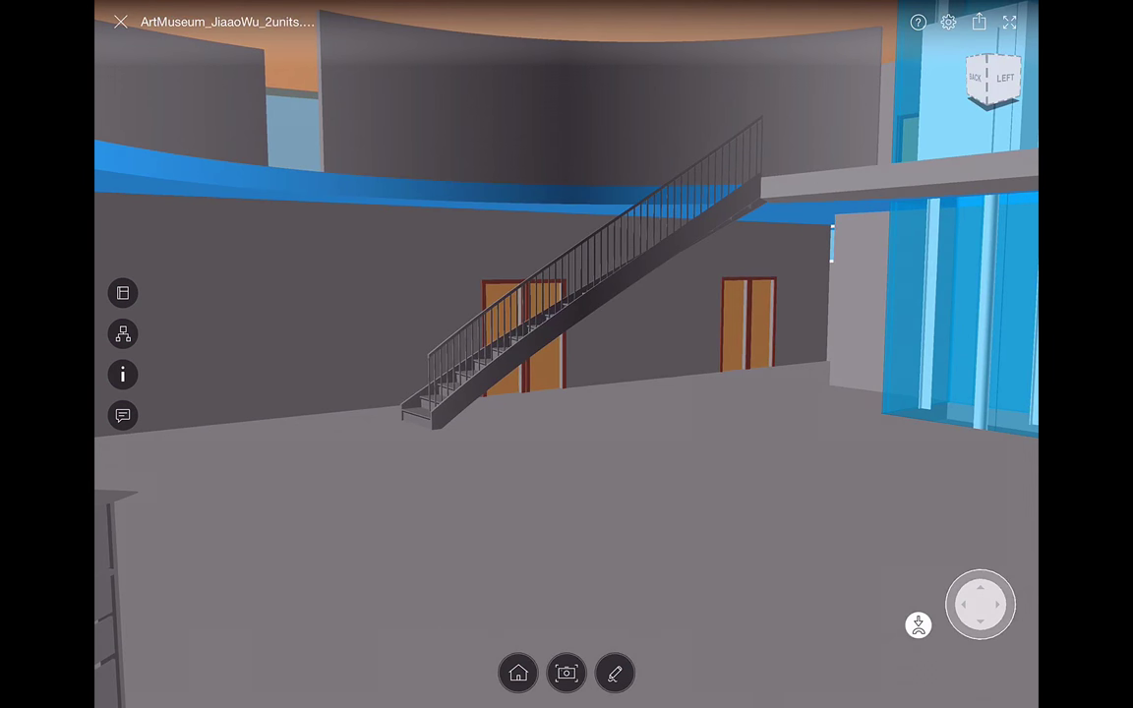
# Circle the upper part of the museum staircase in red freehand markup, save it as a comment, and close the comments.
pyautogui.click(614, 672)
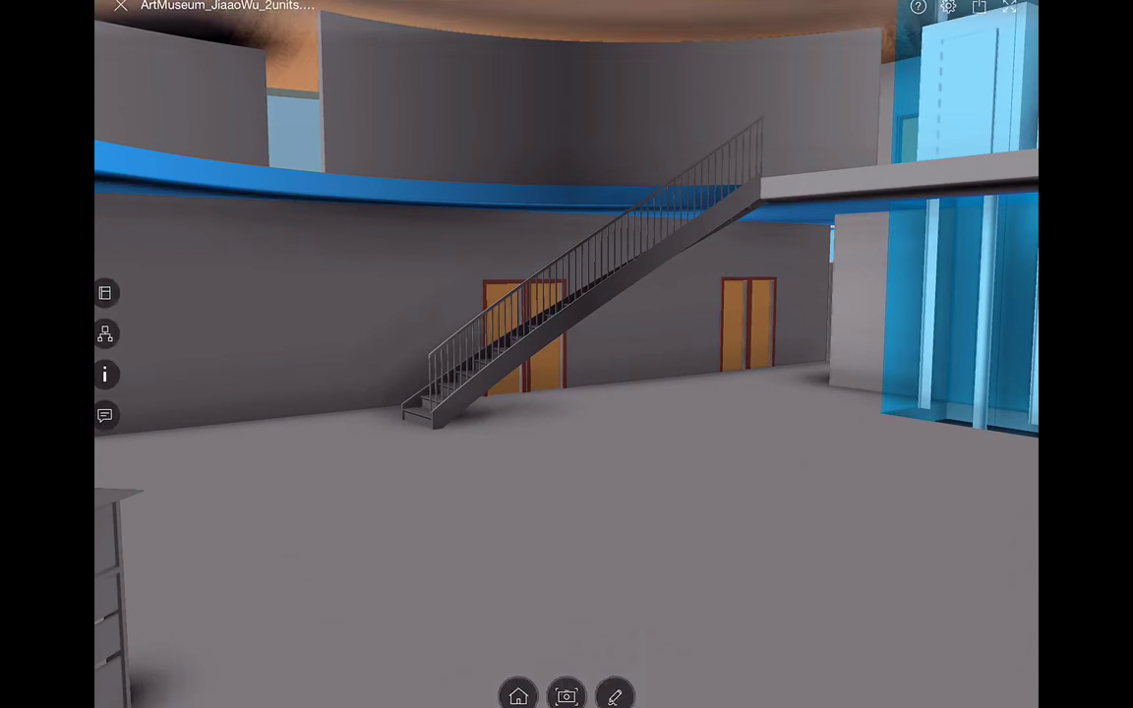
pyautogui.moveTo(745, 172)
pyautogui.mouseDown()
pyautogui.moveTo(620, 185)
pyautogui.moveTo(751, 215)
pyautogui.moveTo(732, 175)
pyautogui.mouseUp()
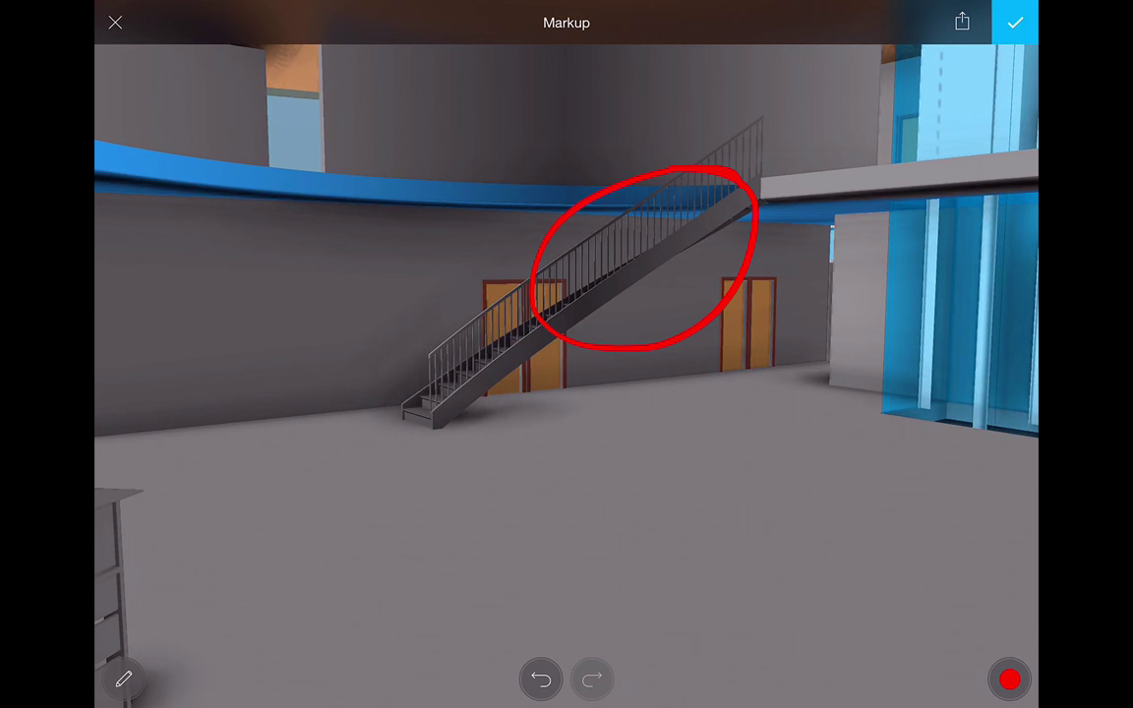
pyautogui.click(1014, 22)
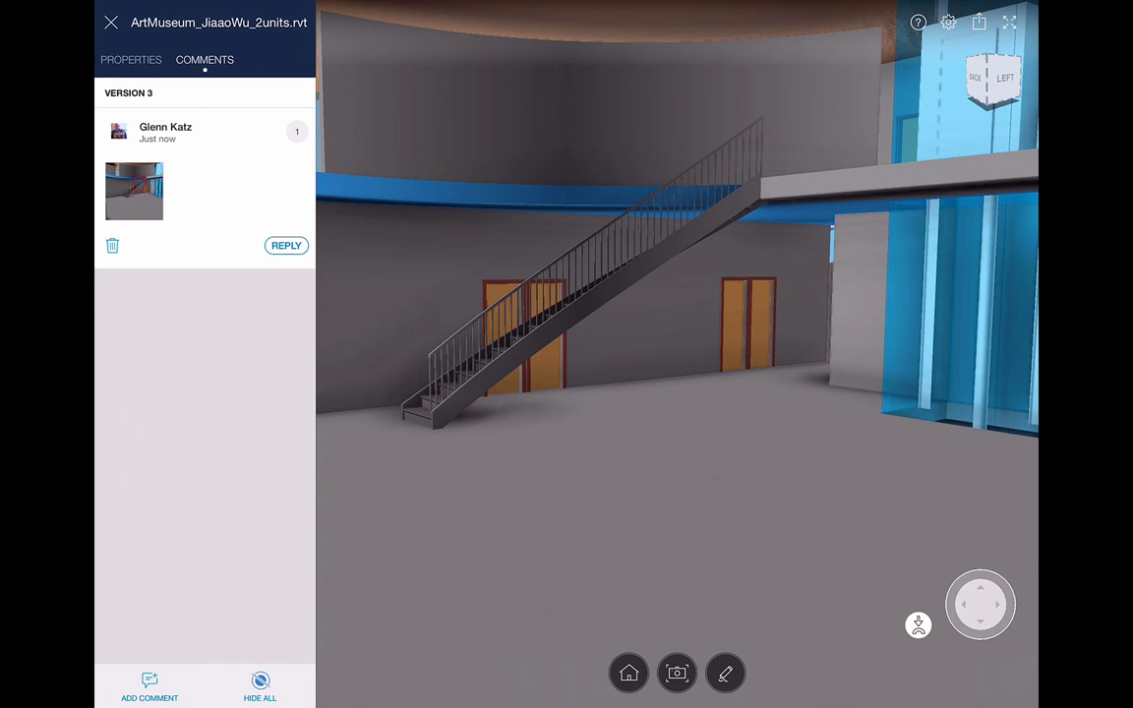
pyautogui.click(111, 21)
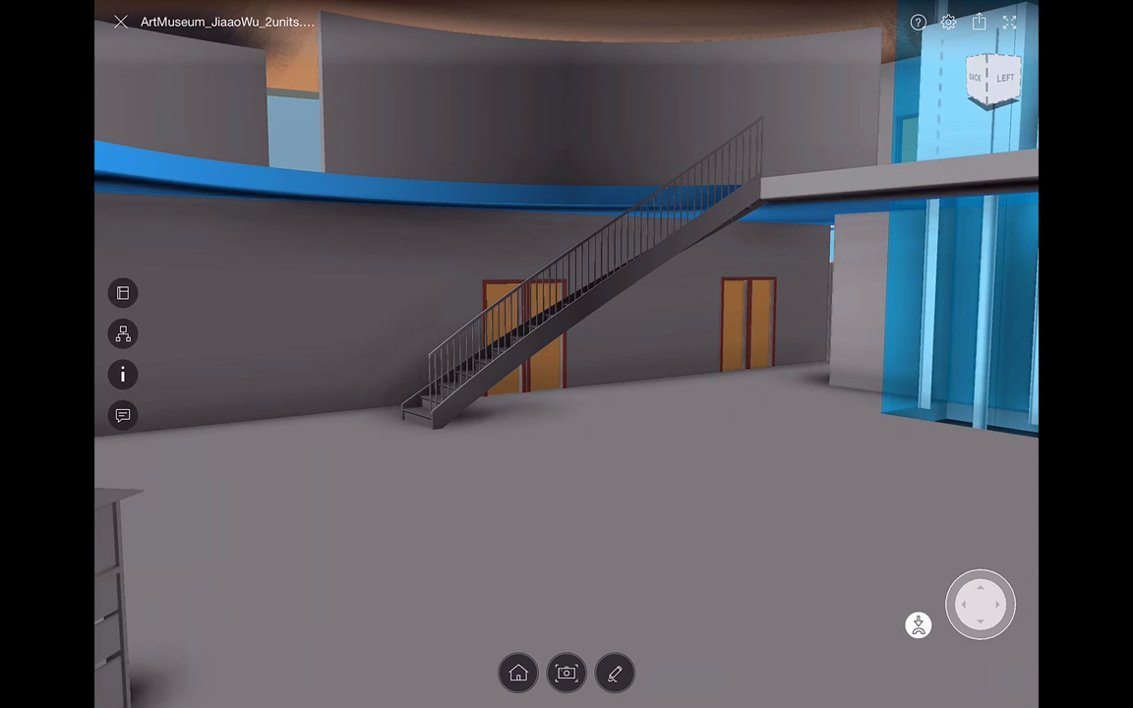
# Close the ArtMuseum model and open the two-unit Structural_ArtMuseum Revit model from the same folder.
pyautogui.click(120, 22)
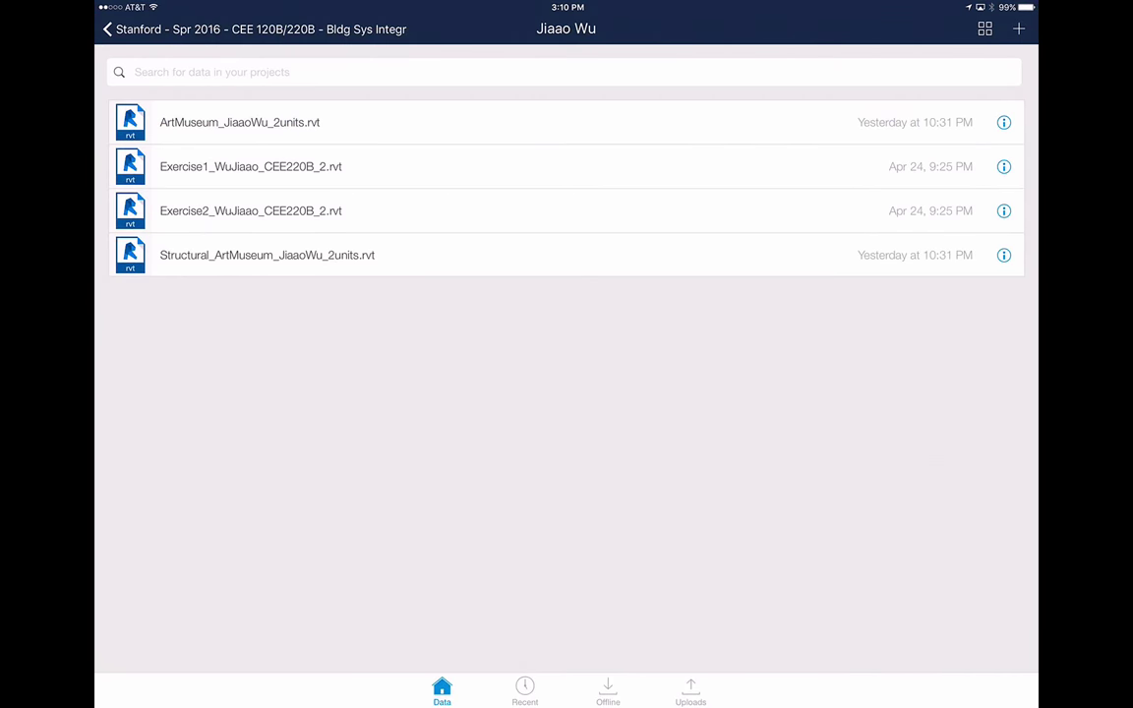
pyautogui.click(267, 255)
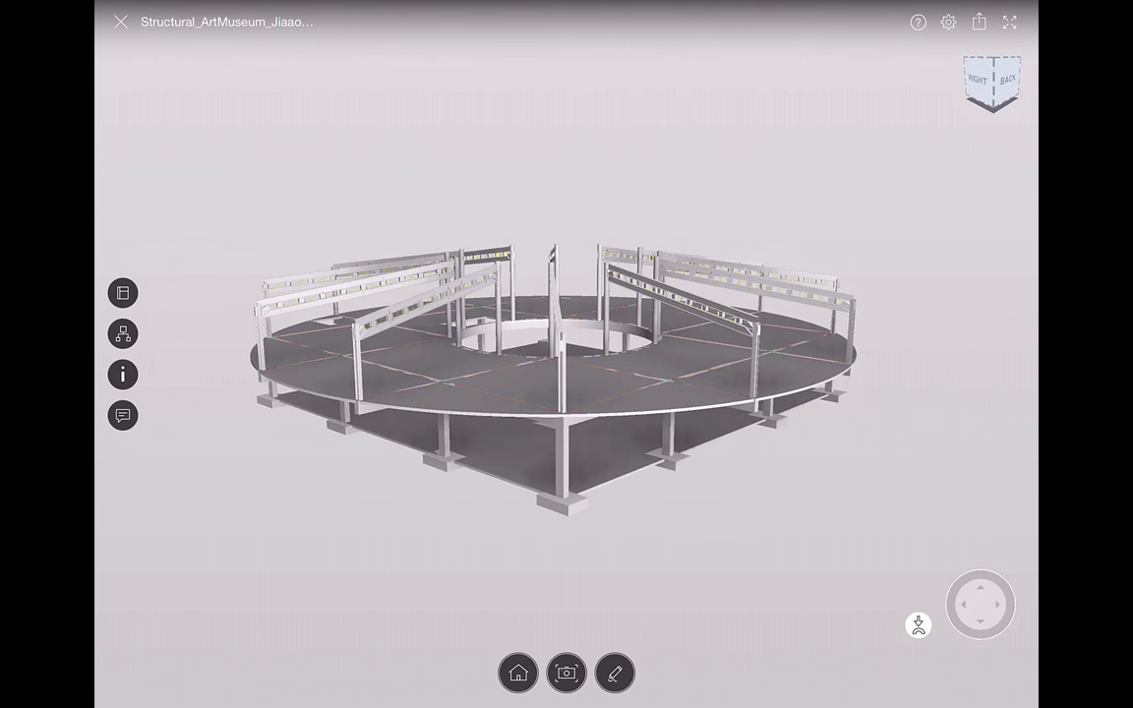
# Switch to Revit and inspect the Session 10 Sample Model structure in the 3D - Structural view from a lower angle and closer up.
pyautogui.moveTo(15, 26)
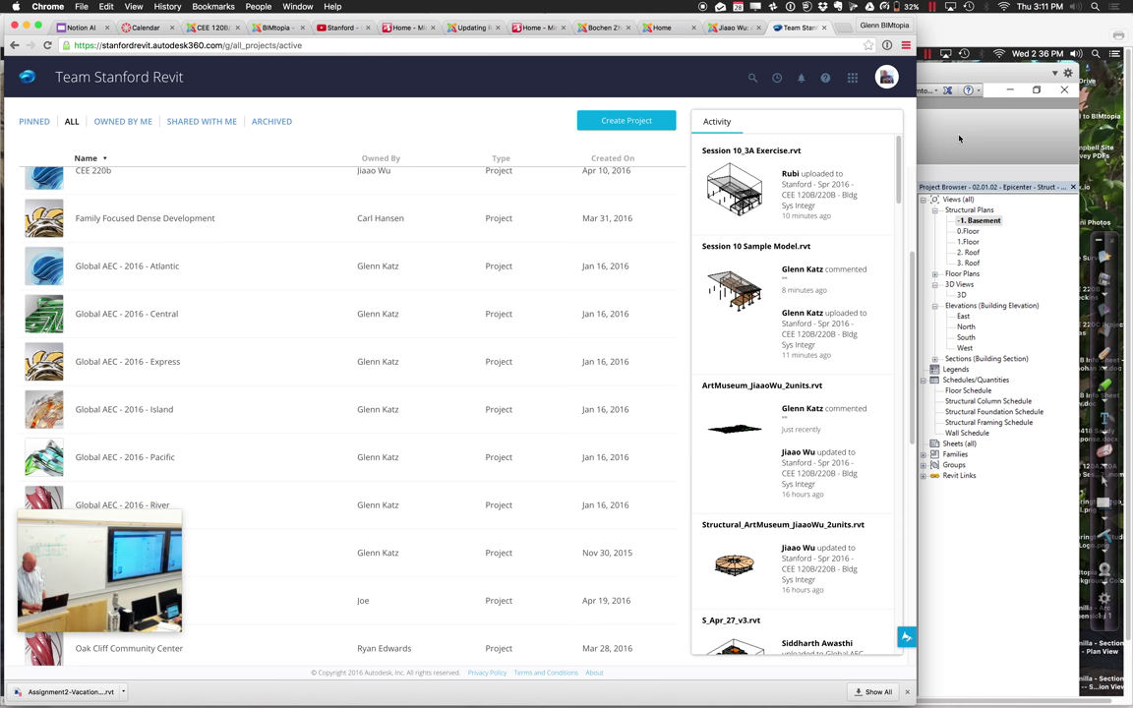
pyautogui.click(959, 139)
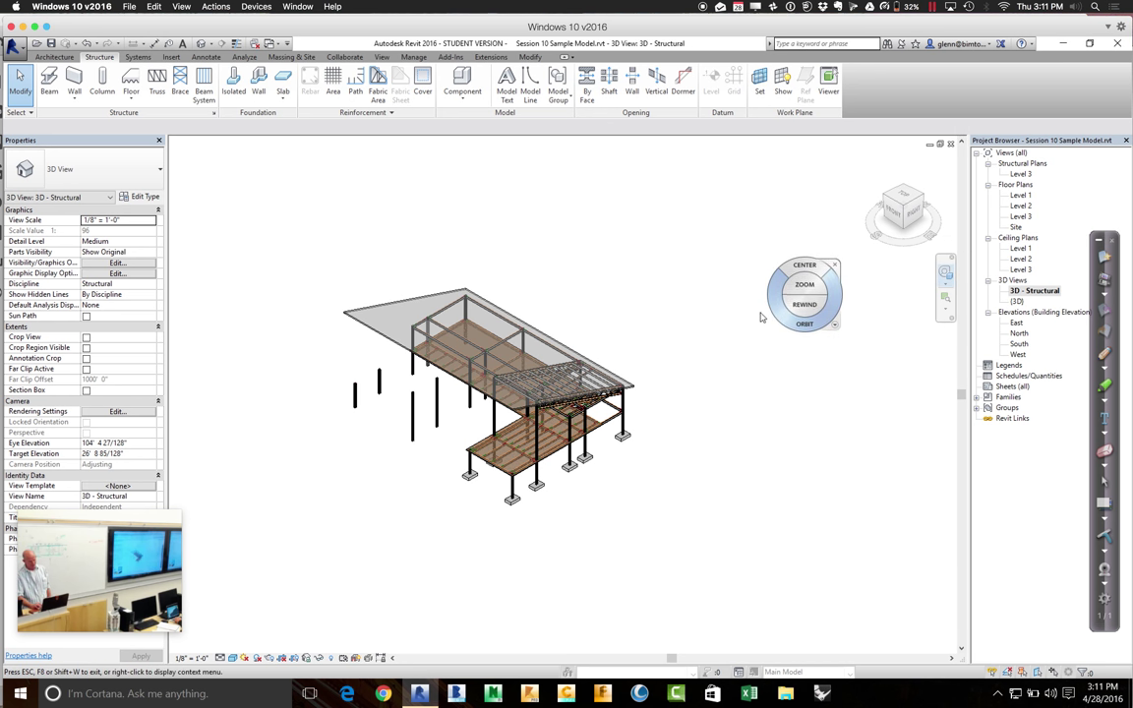
pyautogui.moveTo(689, 285); pyautogui.dragTo(788, 279)
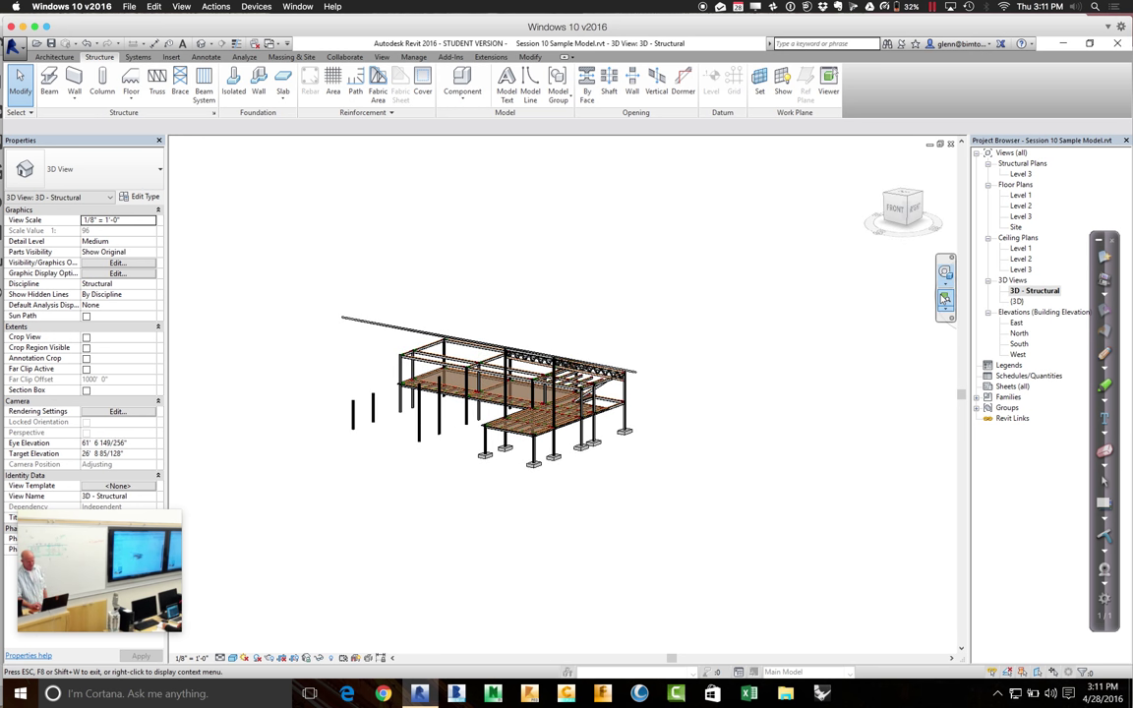
pyautogui.click(944, 295)
pyautogui.moveTo(287, 289); pyautogui.dragTo(663, 501)
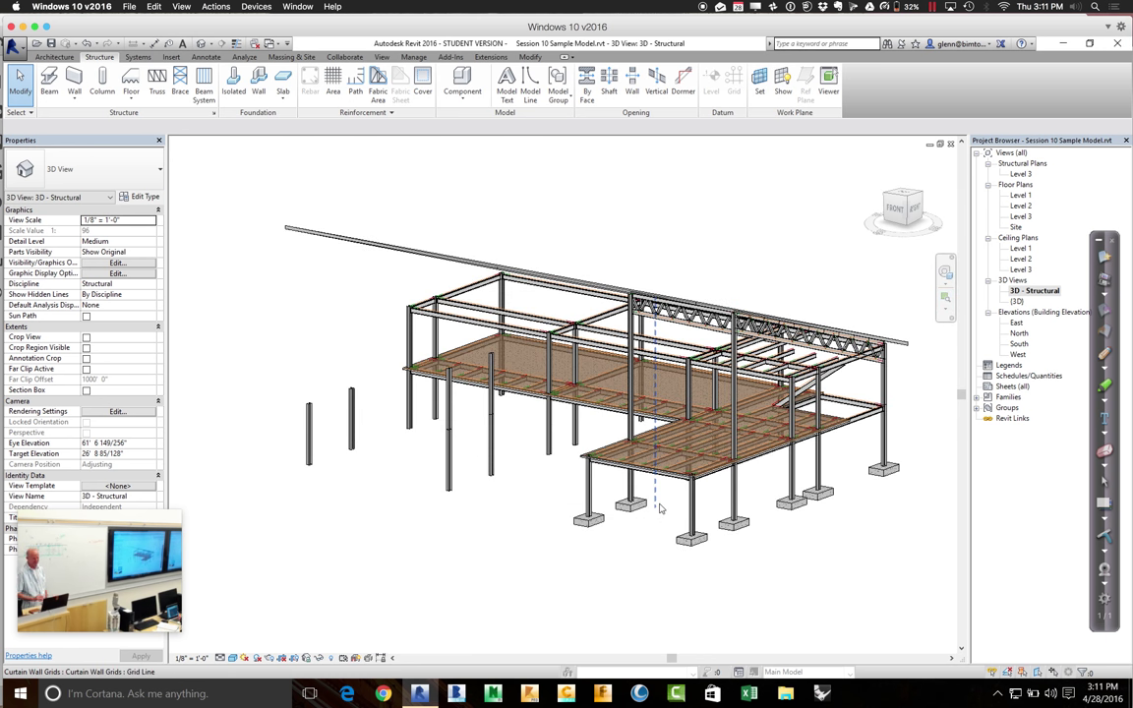
# Start gluing the model with the BIM 360 Glue add-in, using Stan_bsi_glue as the host.
pyautogui.click(449, 57)
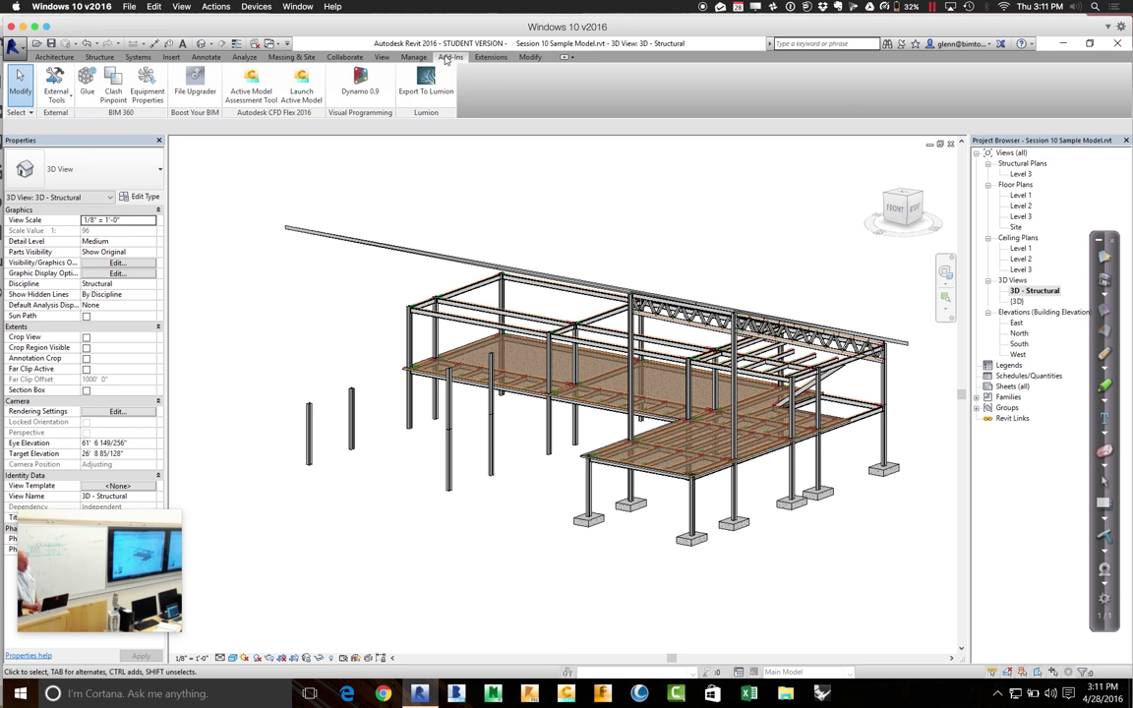
pyautogui.click(87, 87)
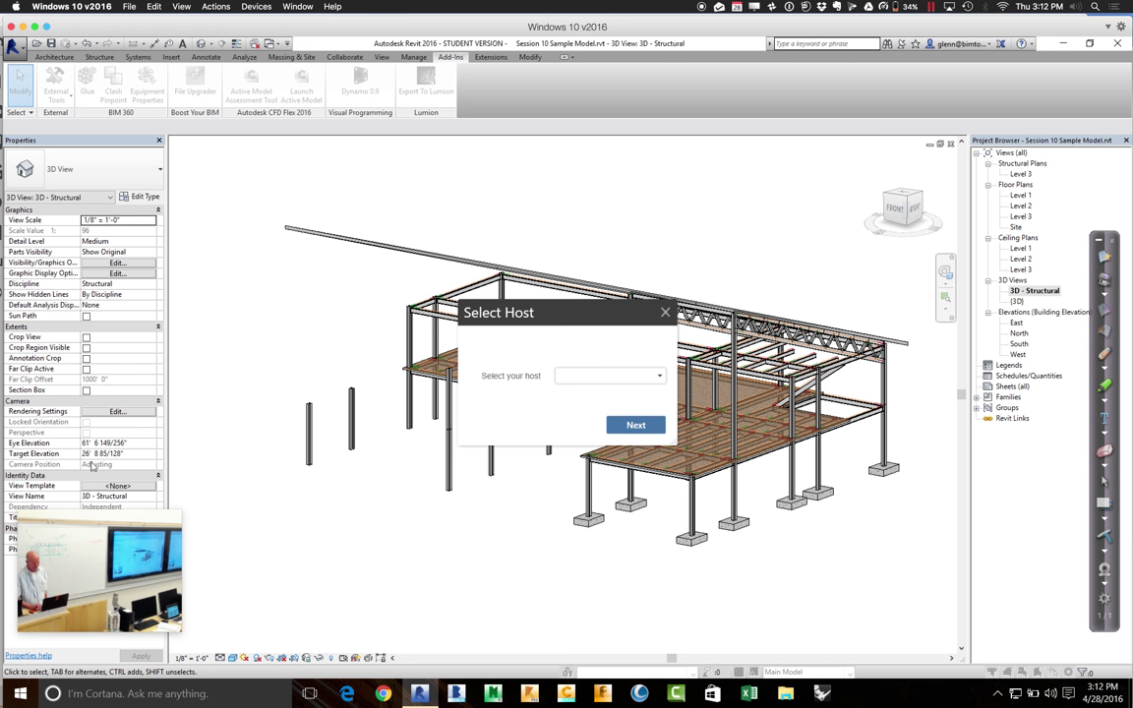
pyautogui.click(575, 377)
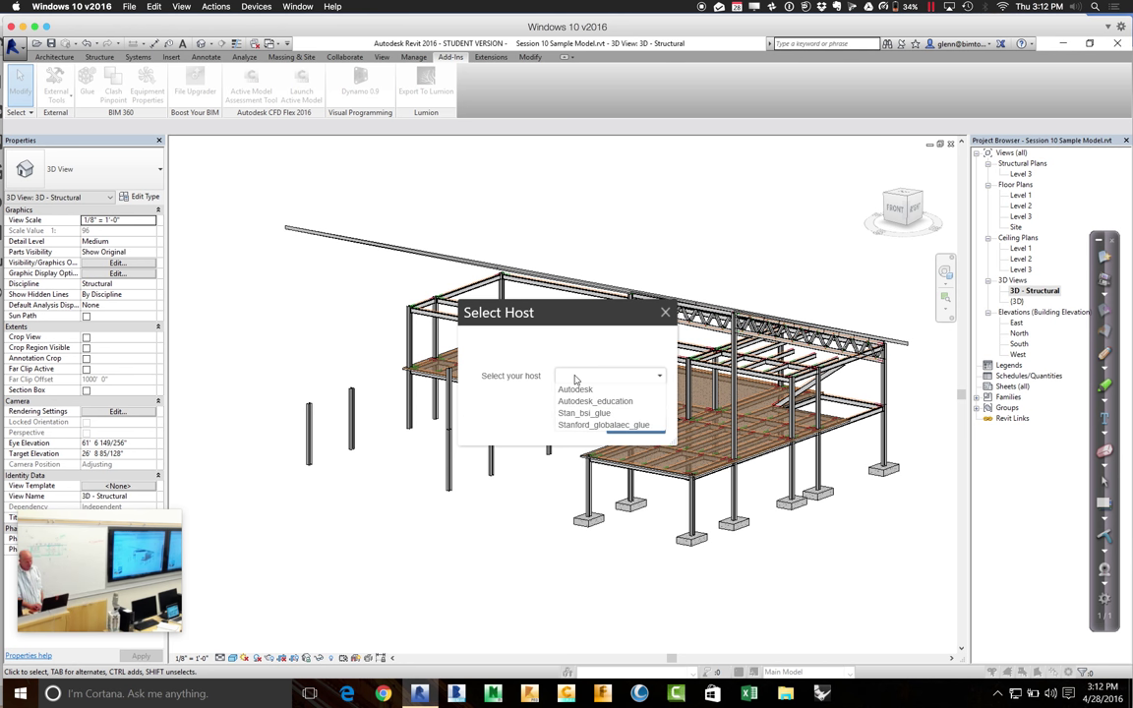
pyautogui.click(572, 413)
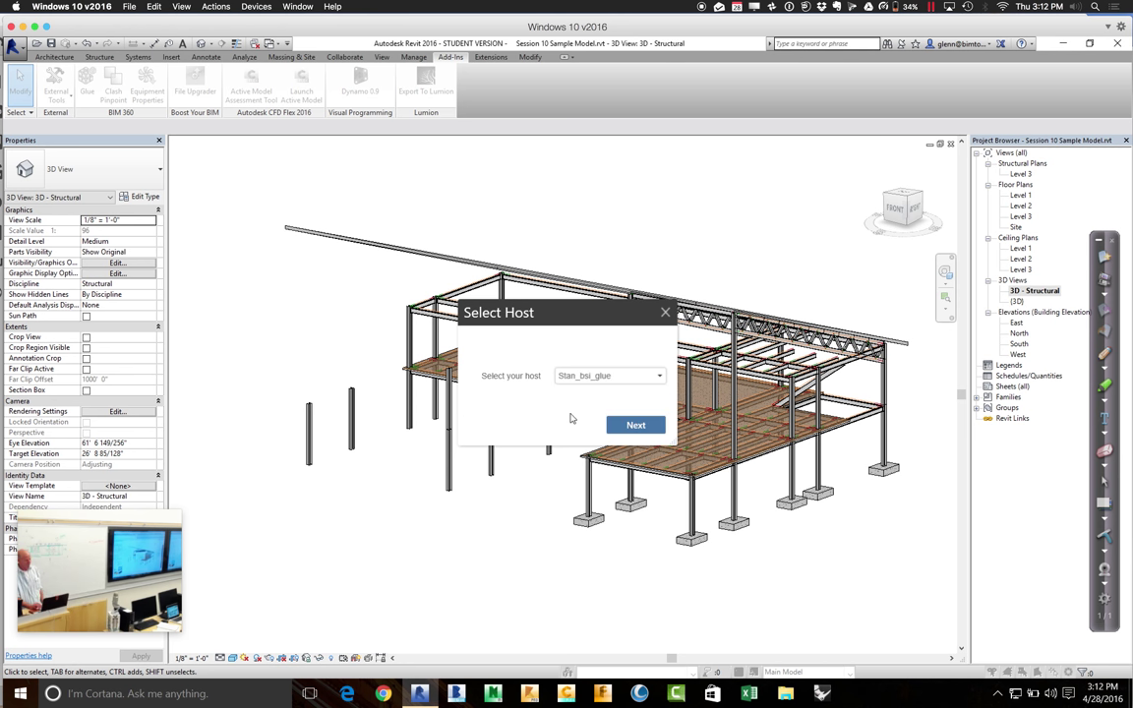
pyautogui.click(644, 424)
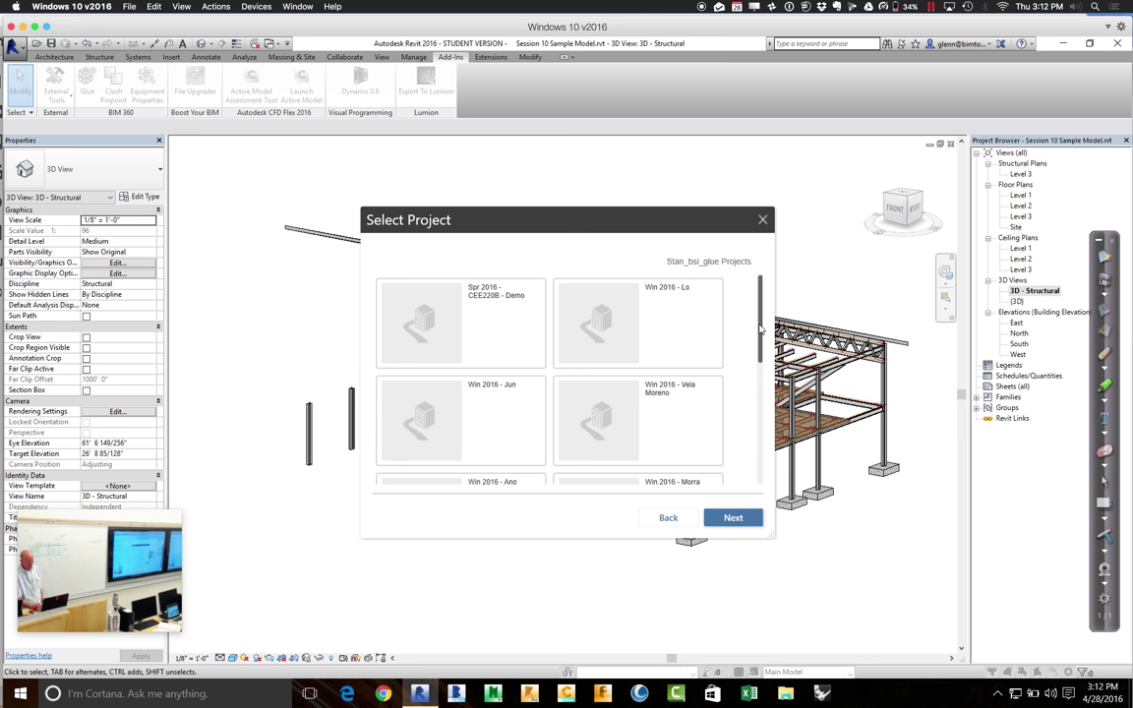
# Find the intended student's Spr 2016 - CEE 220B project in the Stan_bsi_glue project list and continue with it.
pyautogui.moveTo(760, 332); pyautogui.dragTo(748, 472)
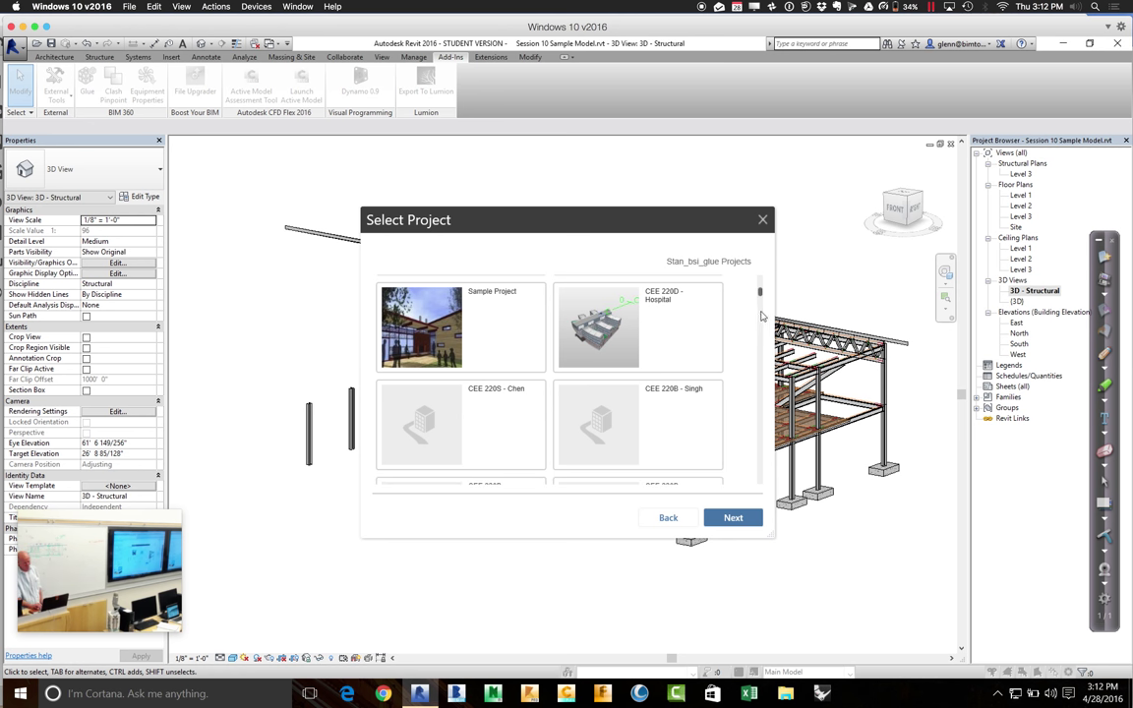
pyautogui.scroll(-6, 760, 295)
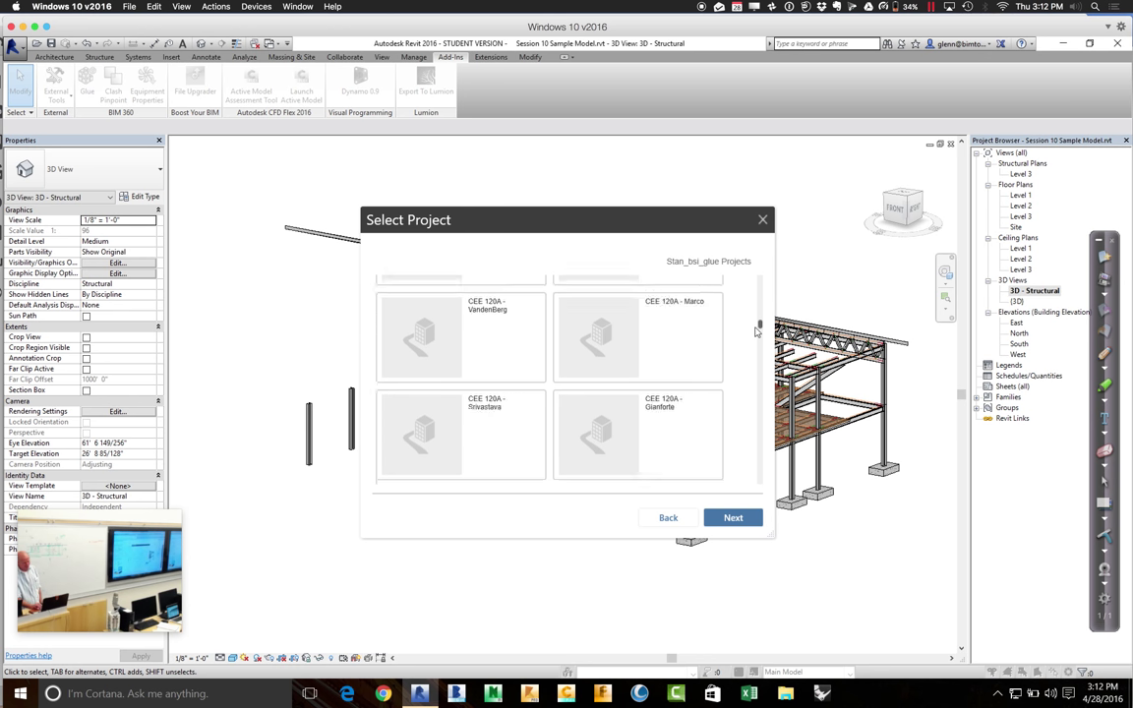
pyautogui.scroll(-5, 747, 364)
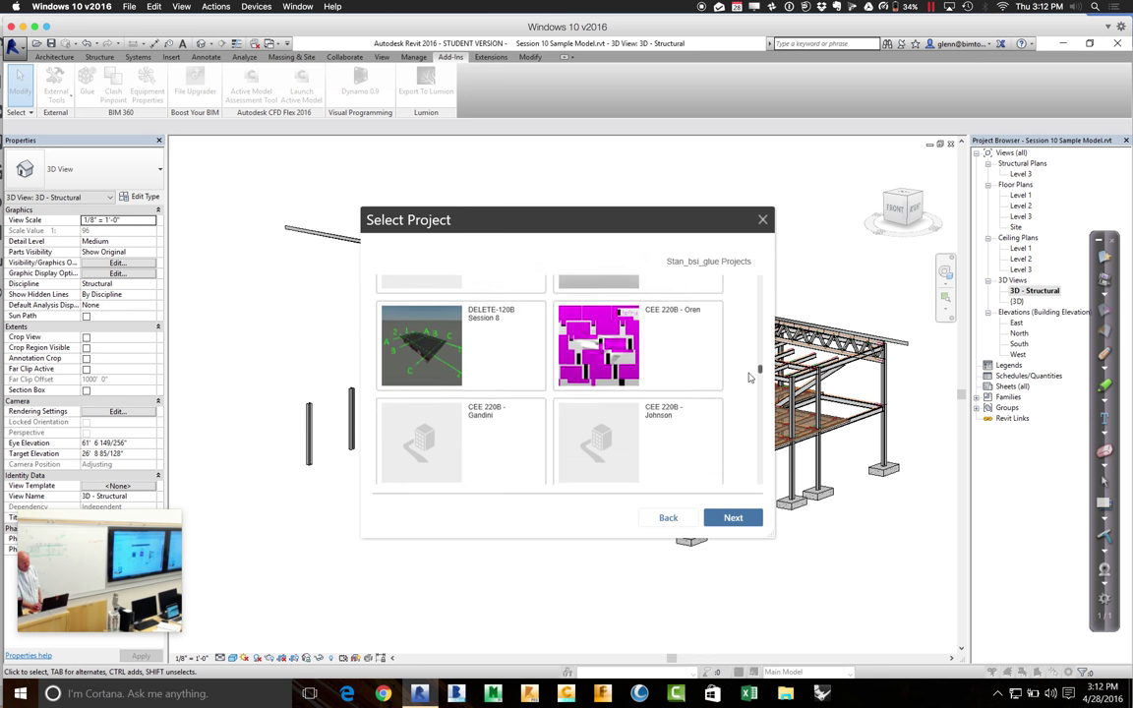
pyautogui.scroll(-5, 748, 383)
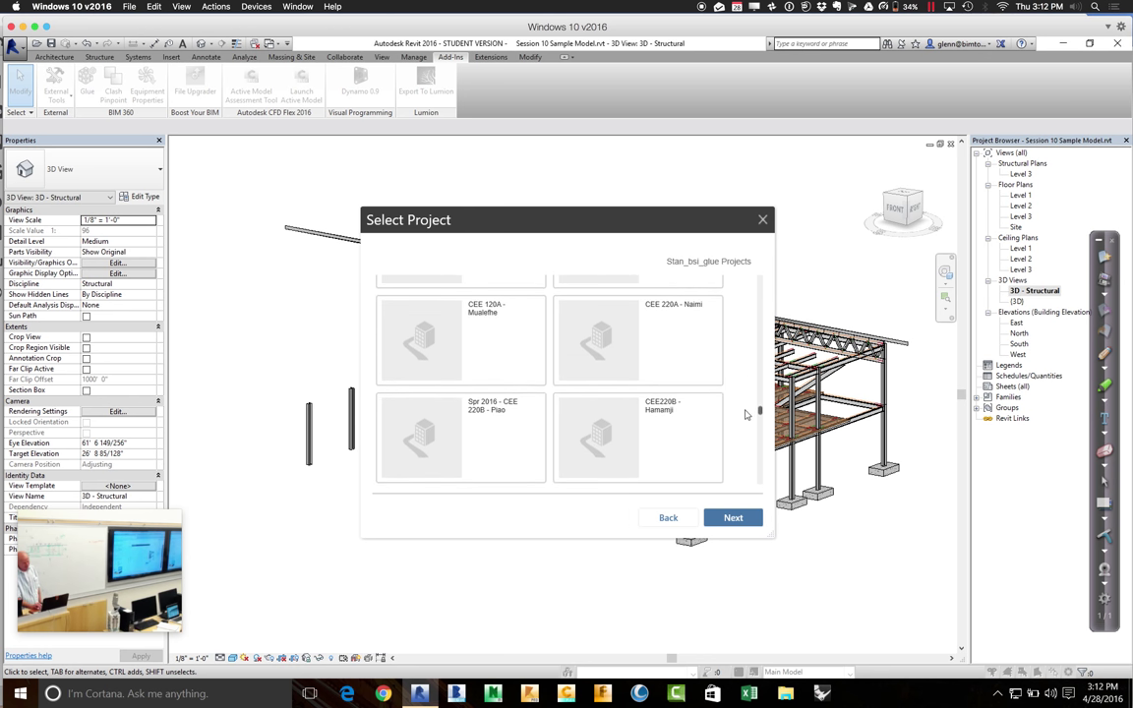
pyautogui.scroll(-6, 746, 415)
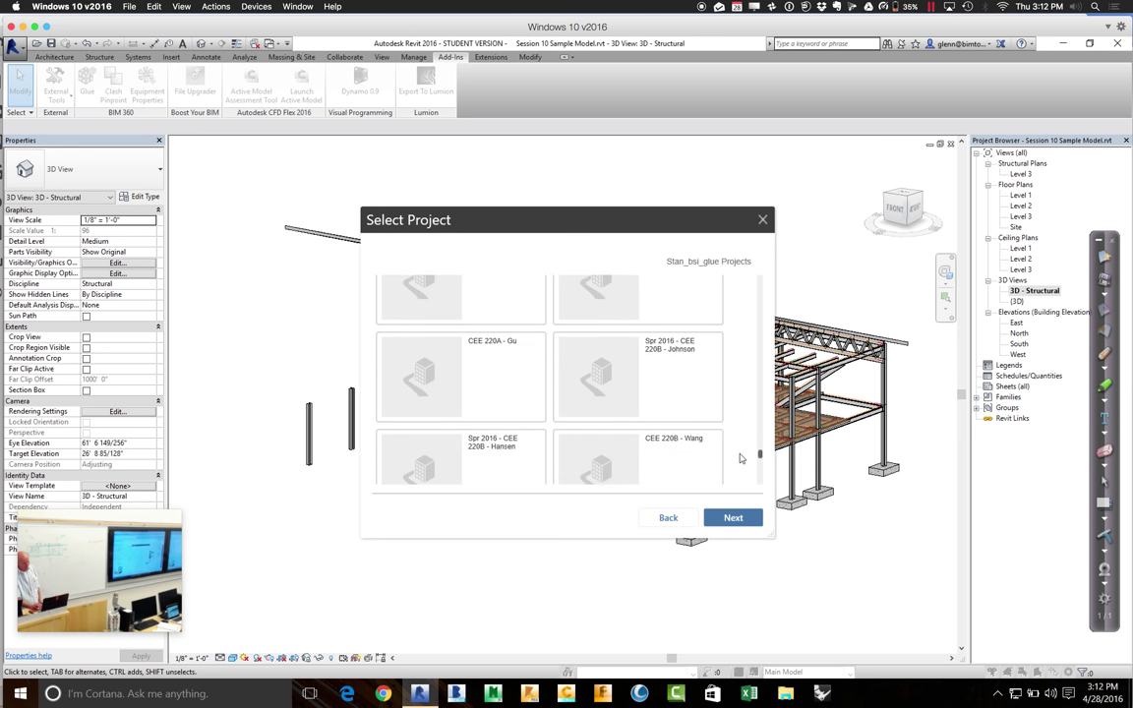
pyautogui.scroll(-3, 740, 458)
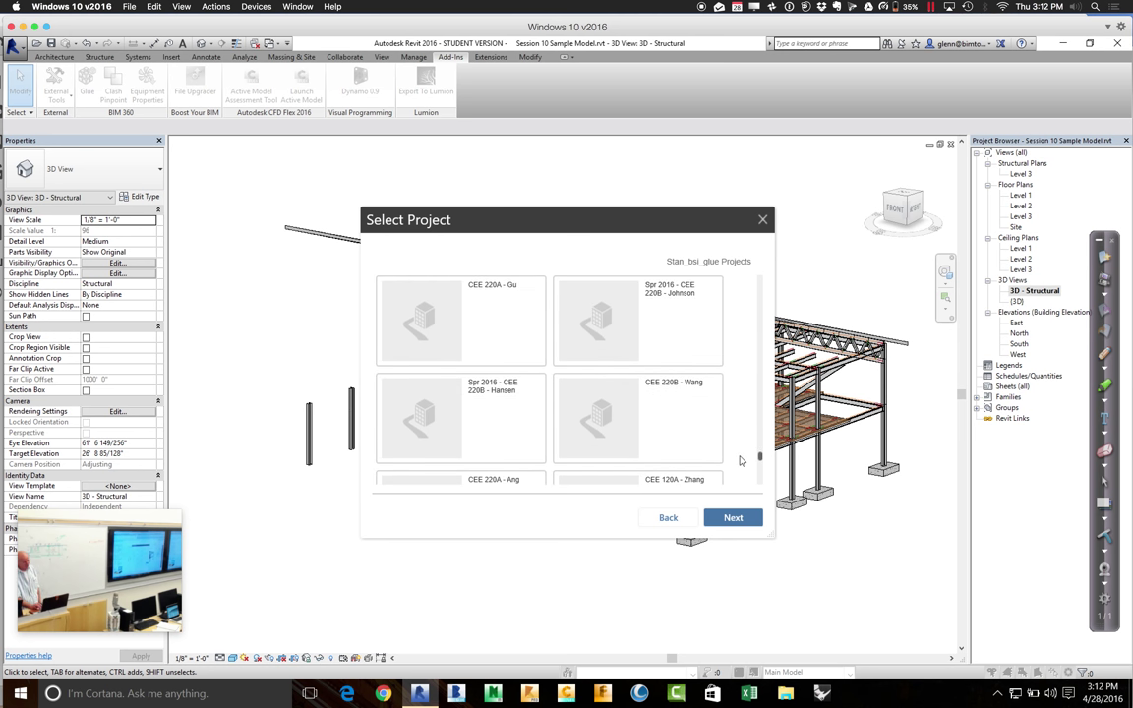
pyautogui.scroll(-1, 740, 464)
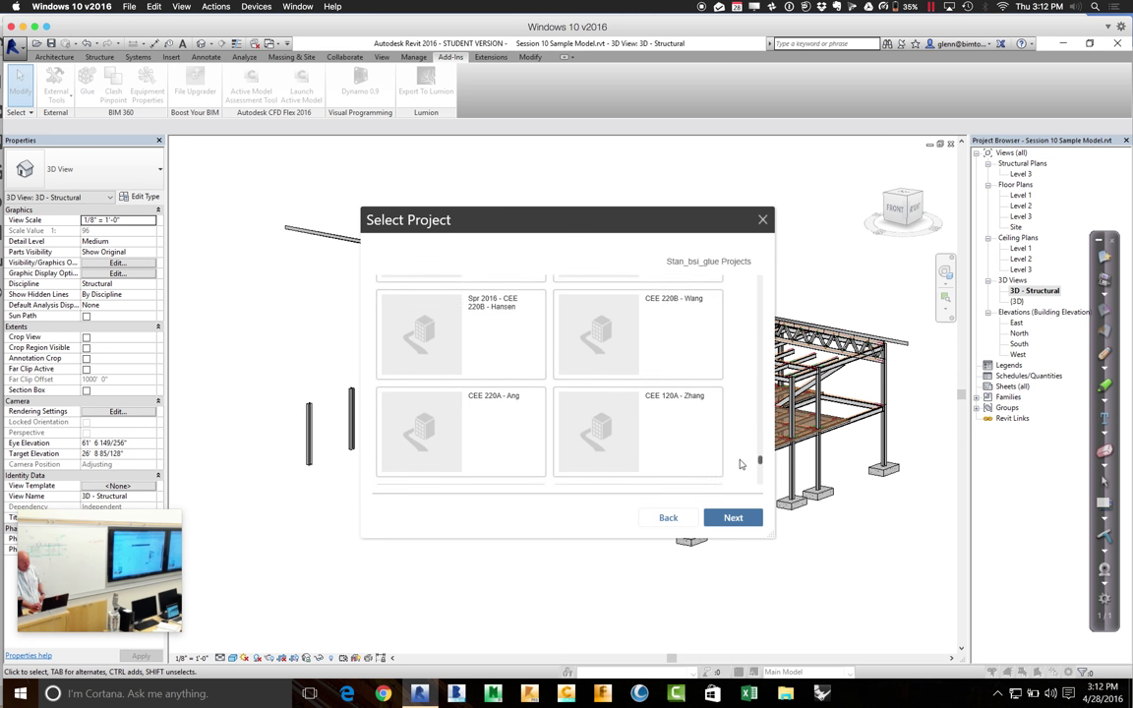
pyautogui.scroll(-4, 741, 464)
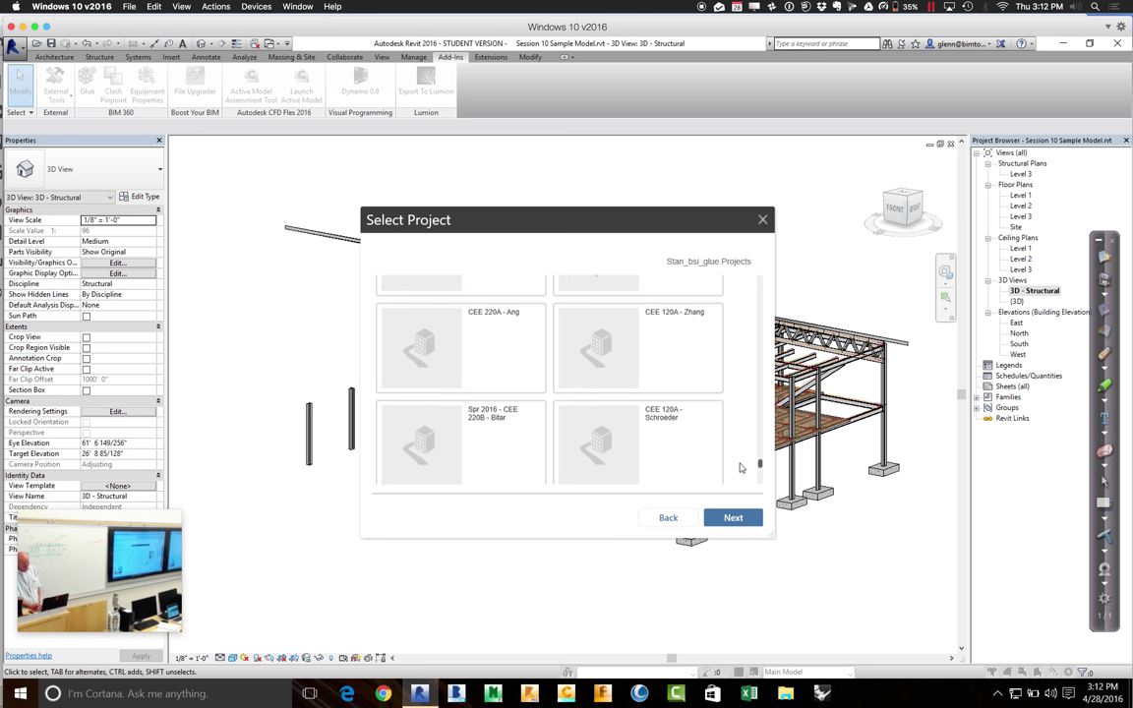
pyautogui.scroll(-3, 740, 469)
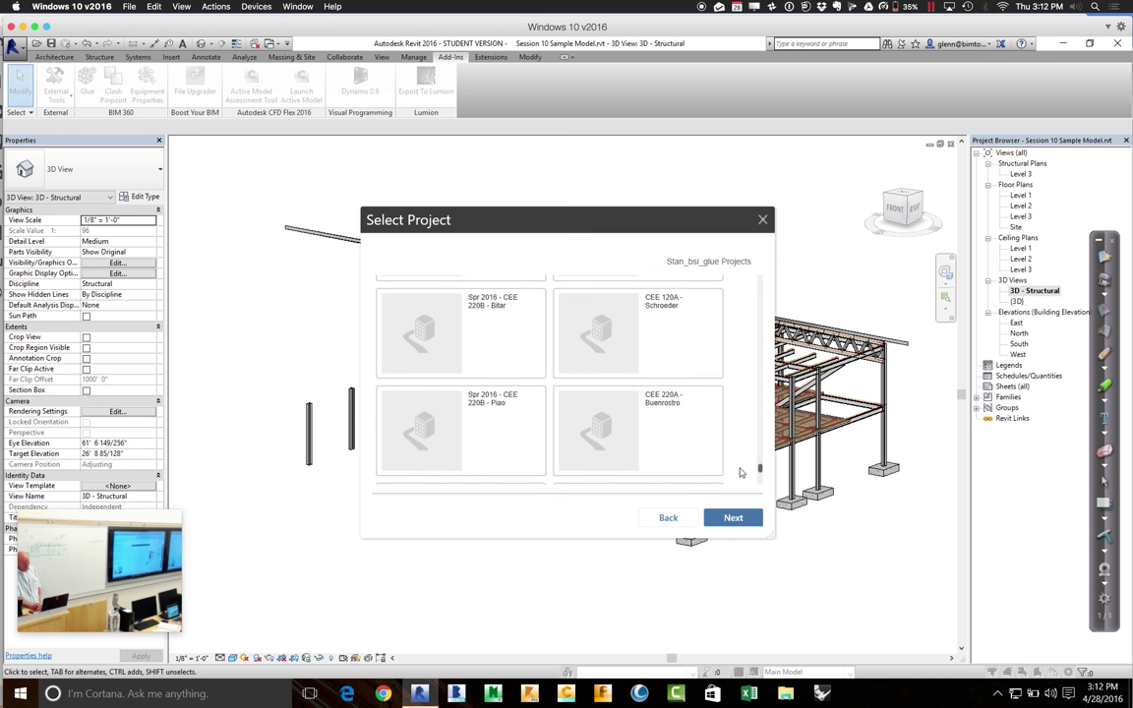
pyautogui.scroll(6, 740, 474)
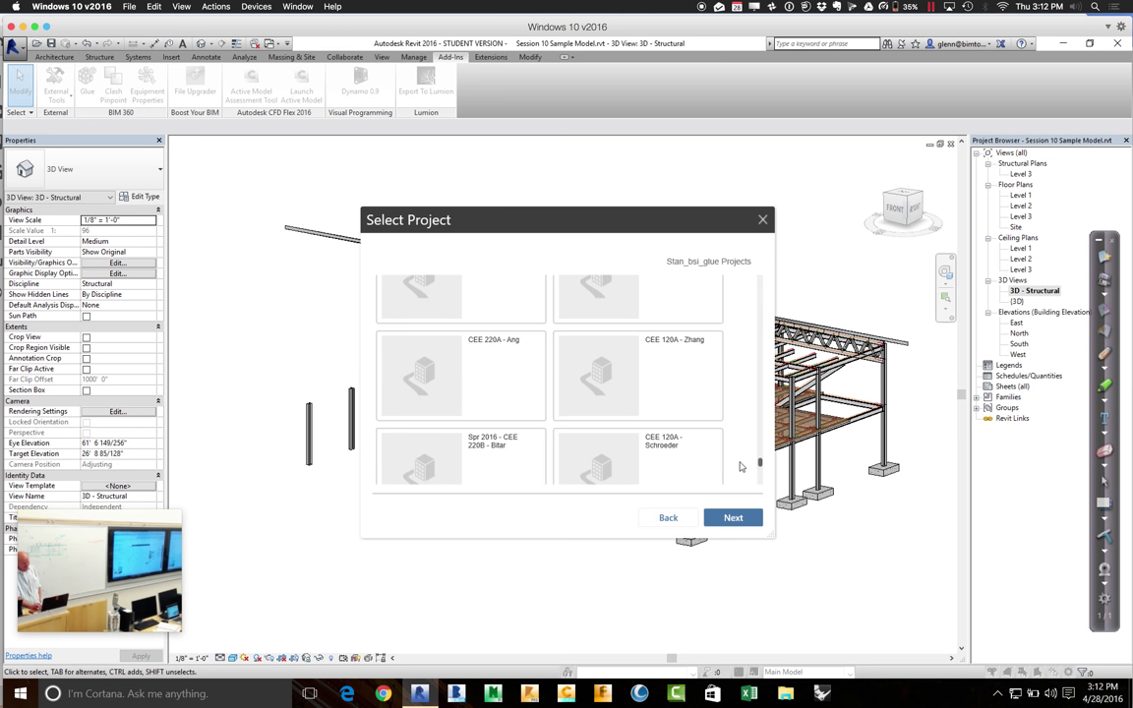
pyautogui.scroll(-5, 740, 474)
pyautogui.scroll(-2, 740, 474)
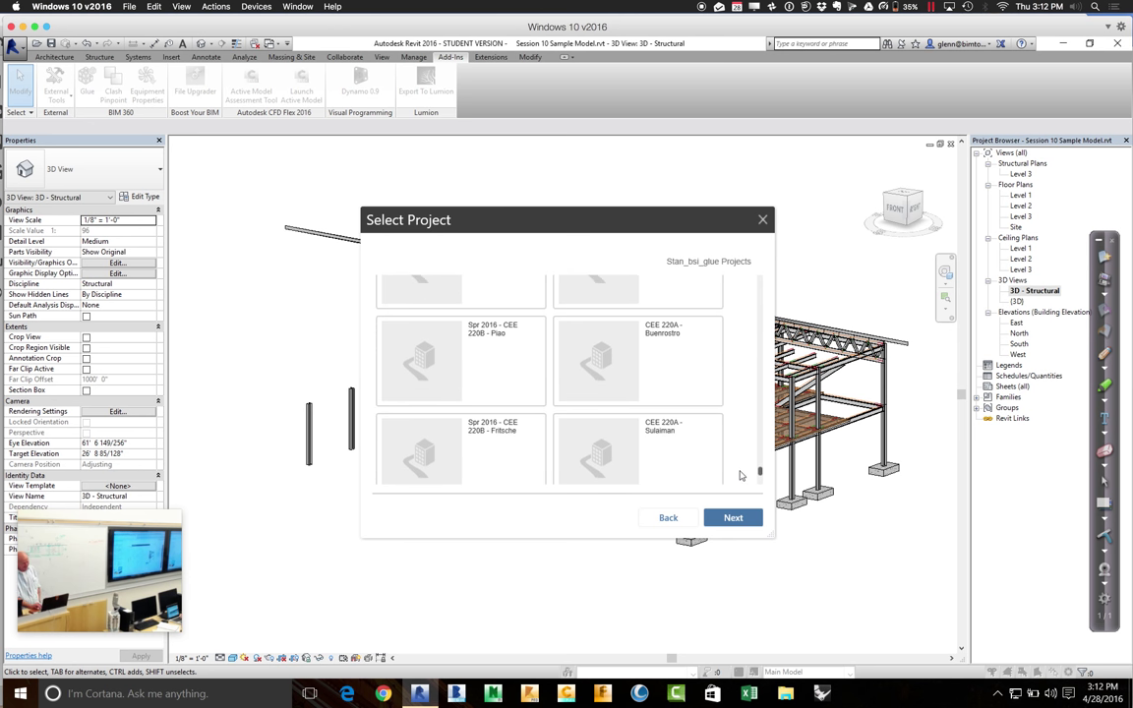
pyautogui.scroll(-1, 740, 475)
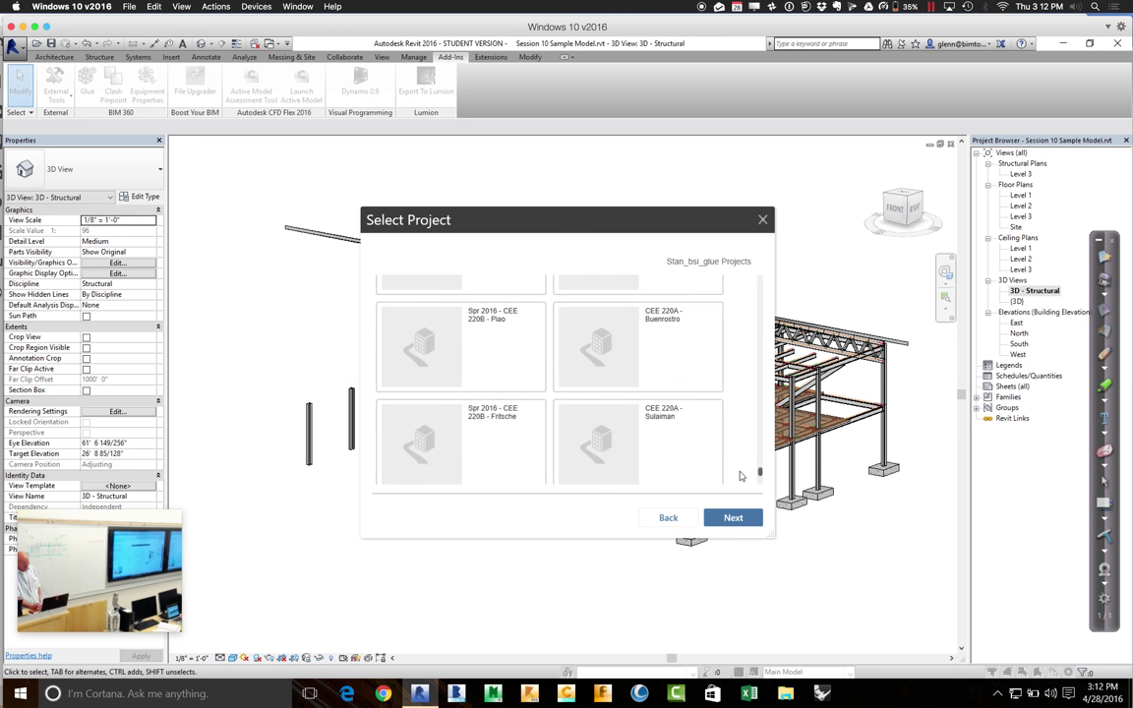
pyautogui.click(492, 420)
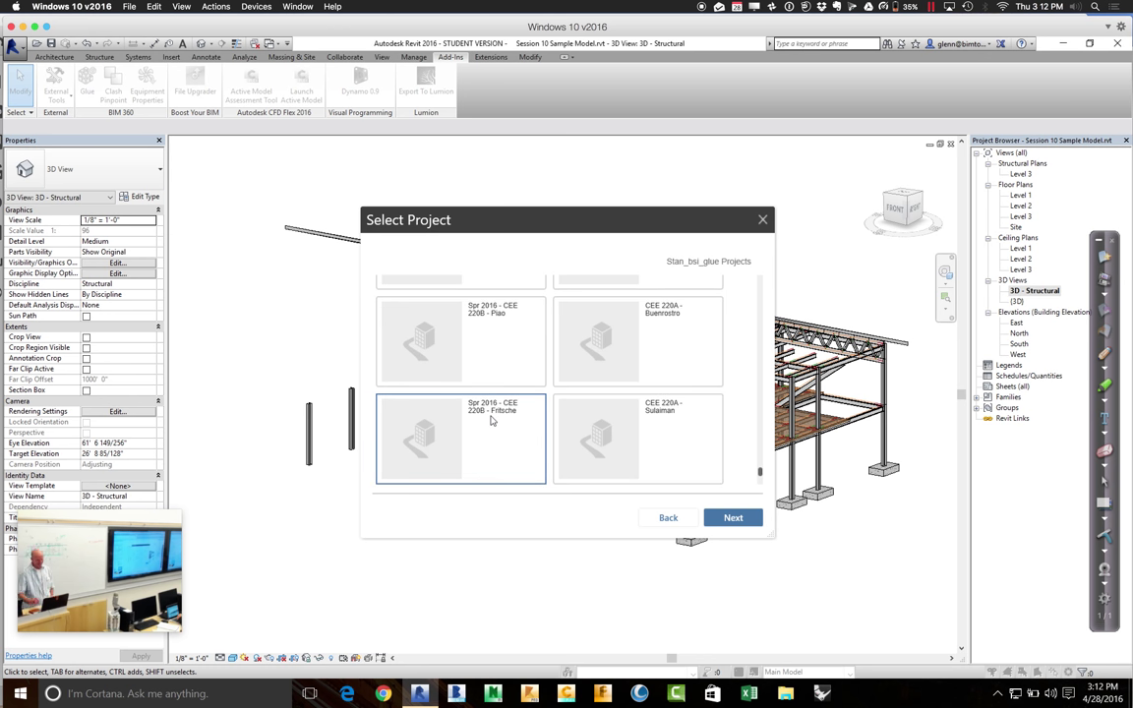
pyautogui.click(725, 518)
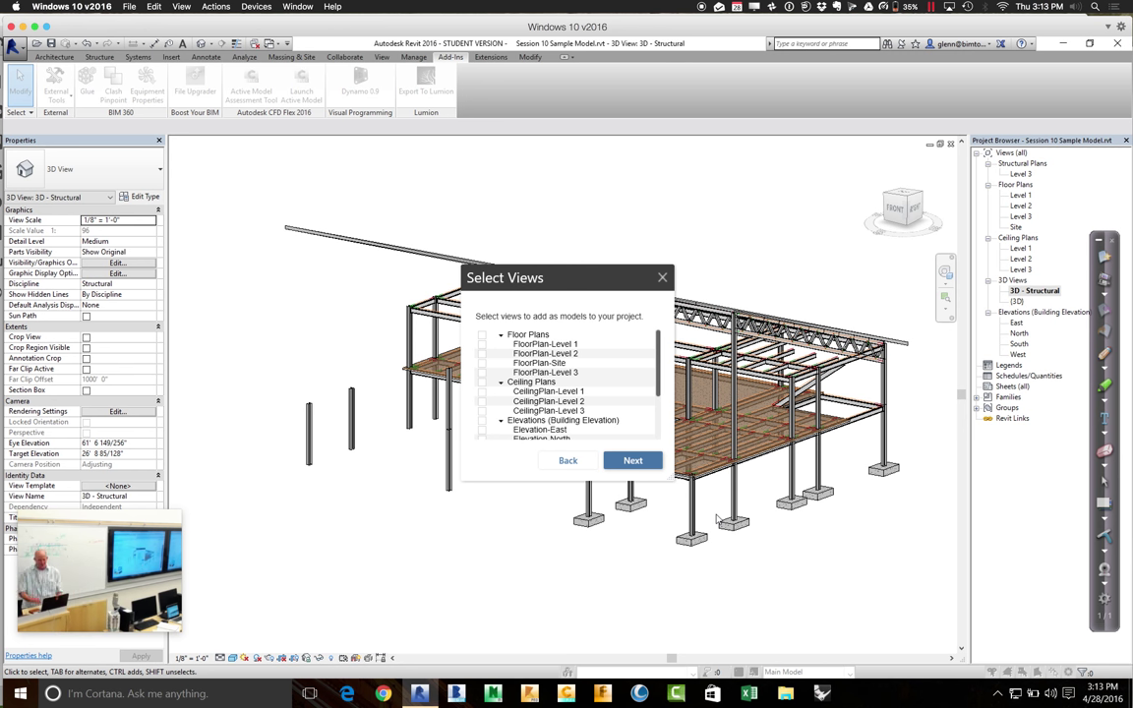
# Choose the {3D} and 3D - Structural views as models for the project, keeping the {3D} model's type as NWC.
pyautogui.moveTo(657, 381); pyautogui.dragTo(652, 437)
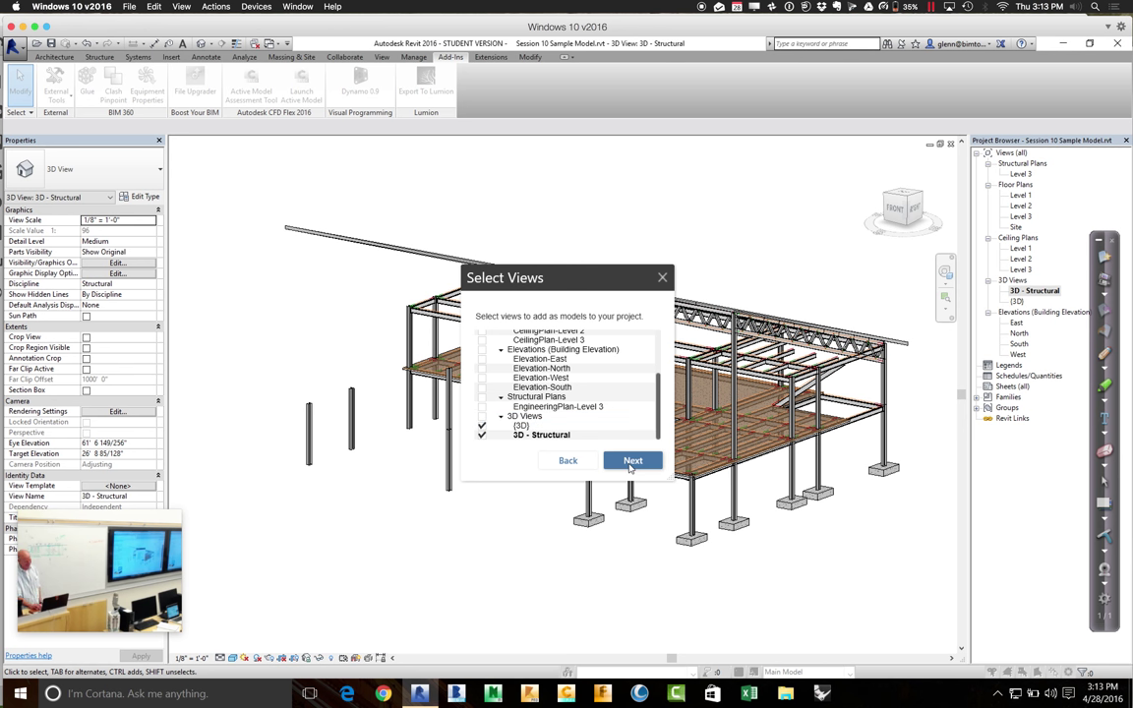
pyautogui.click(631, 462)
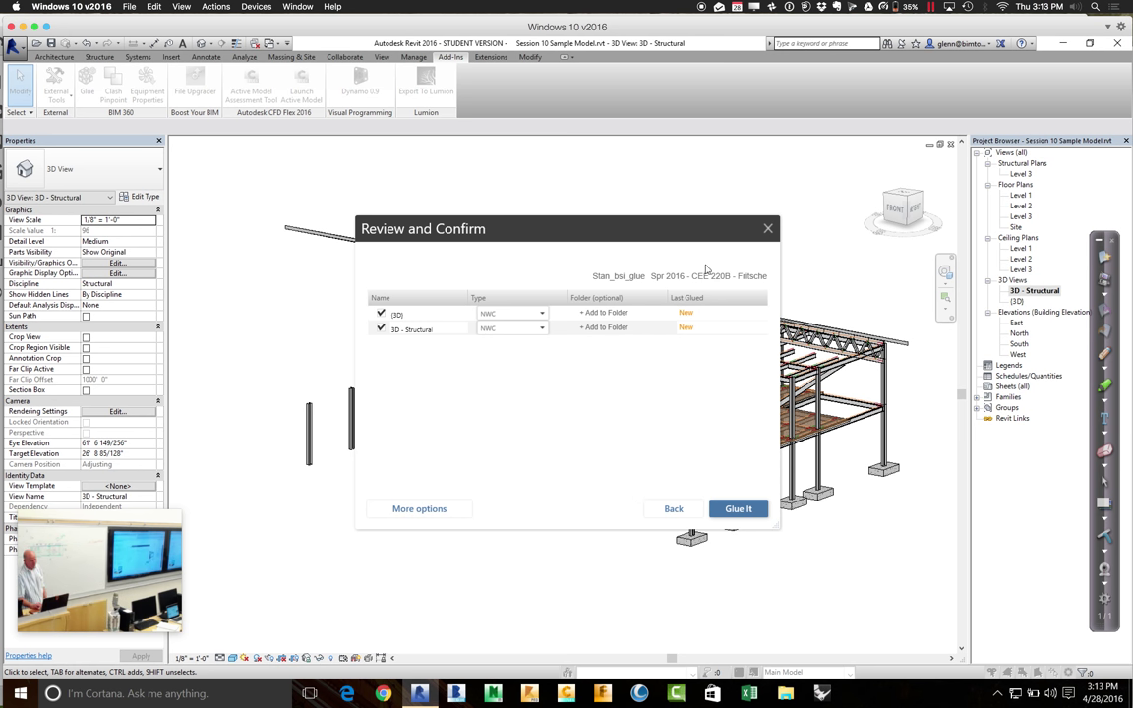
pyautogui.click(541, 314)
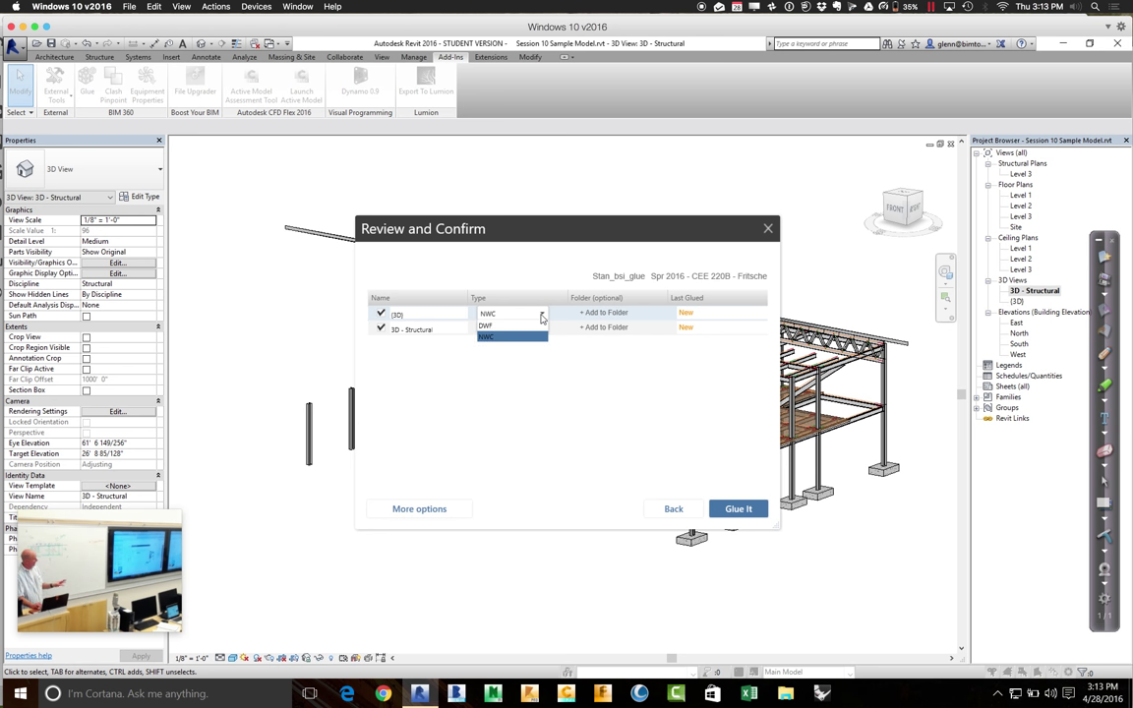
pyautogui.click(456, 501)
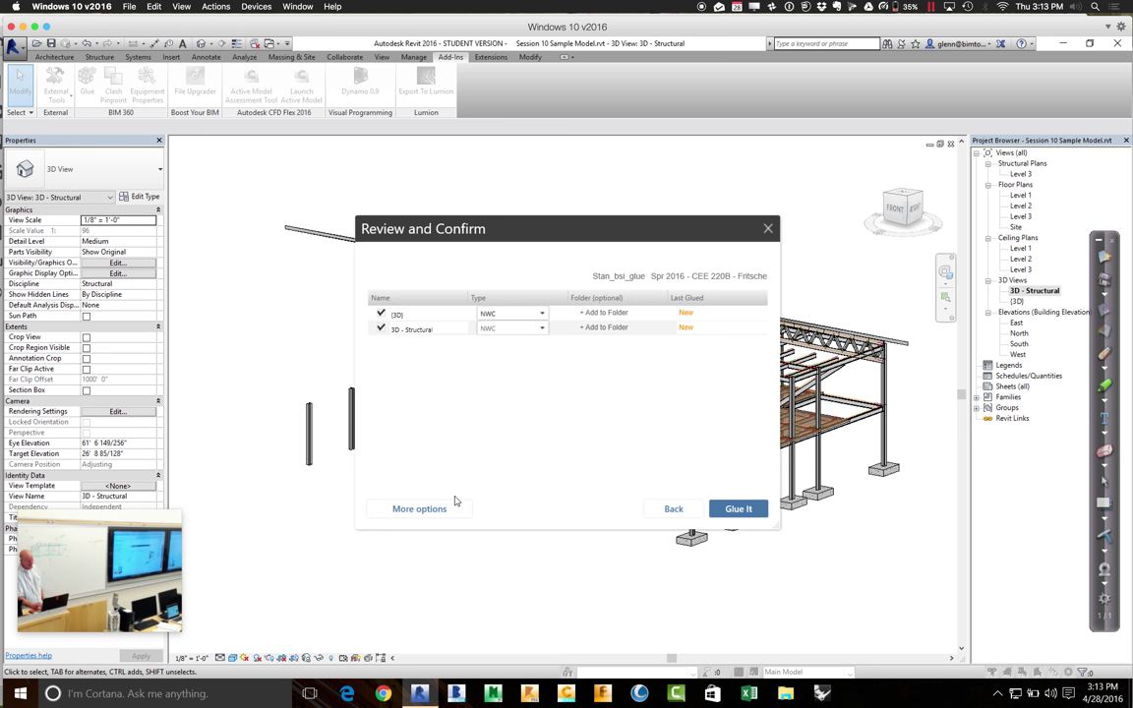
# Create a personal folder inside Models for the glued models, naming it with the presenter's first name and "Stuff".
pyautogui.click(585, 315)
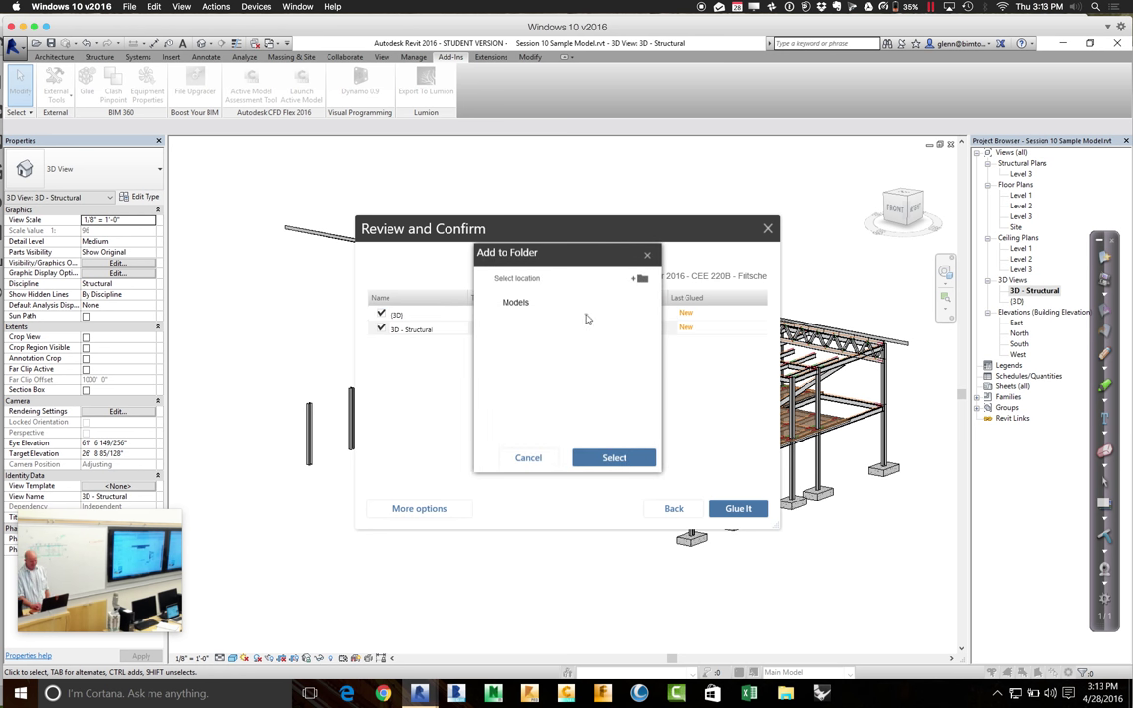
pyautogui.click(528, 304)
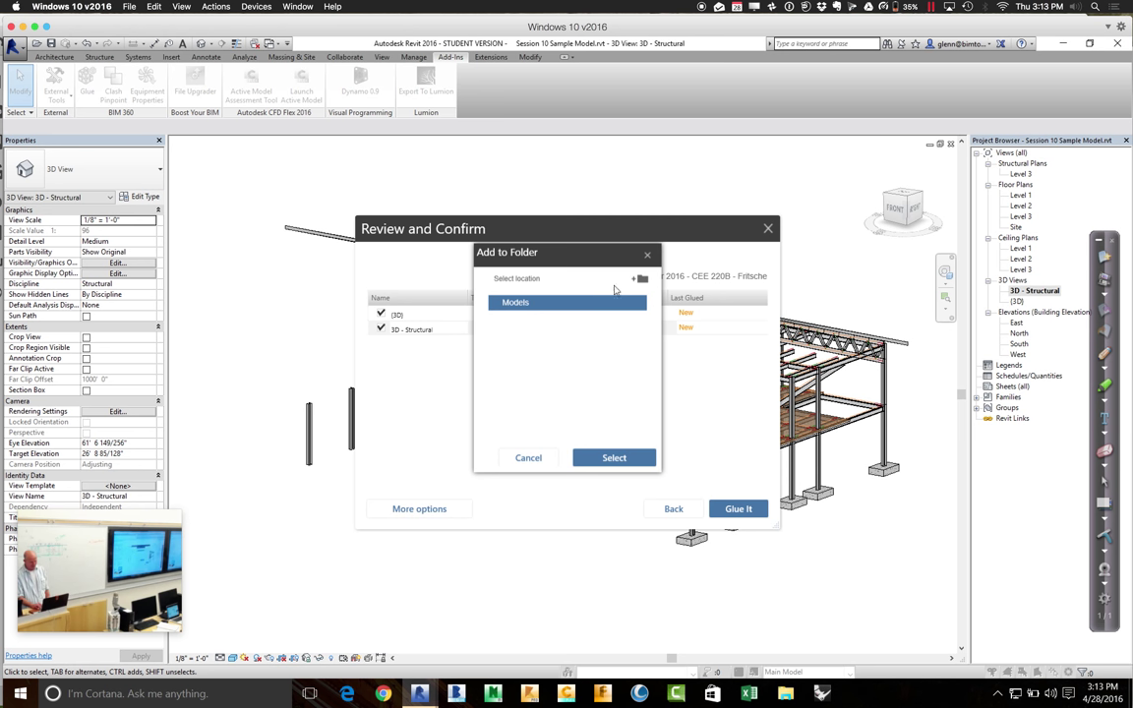
pyautogui.click(642, 280)
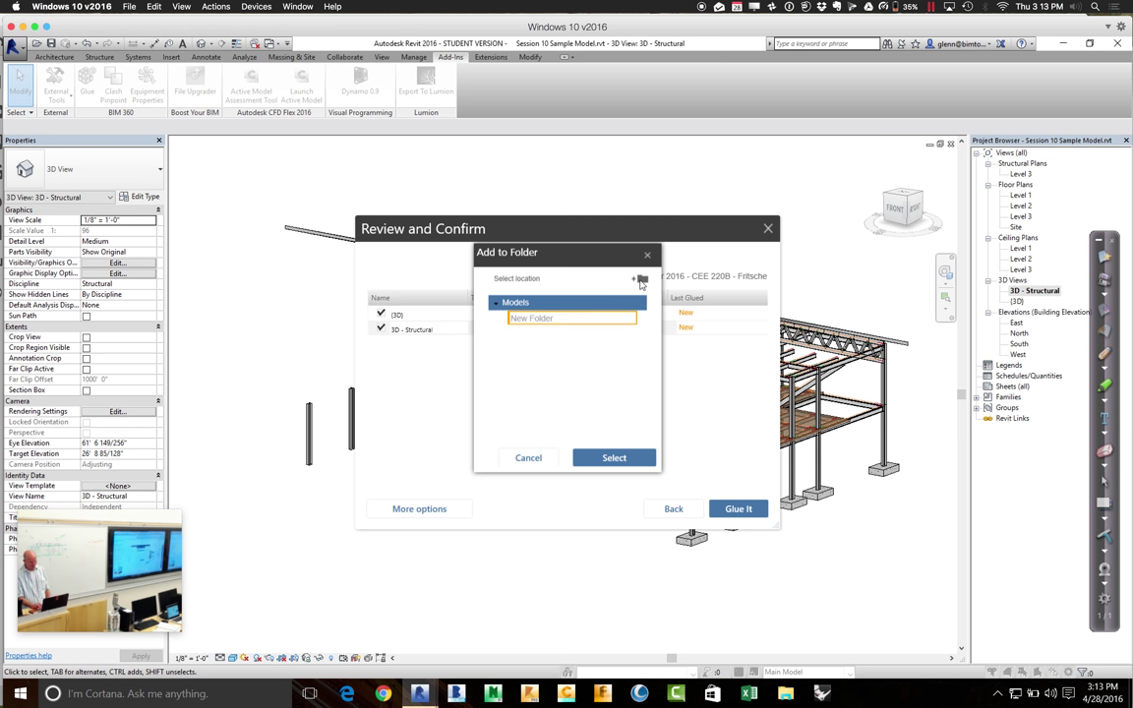
pyautogui.click(554, 319)
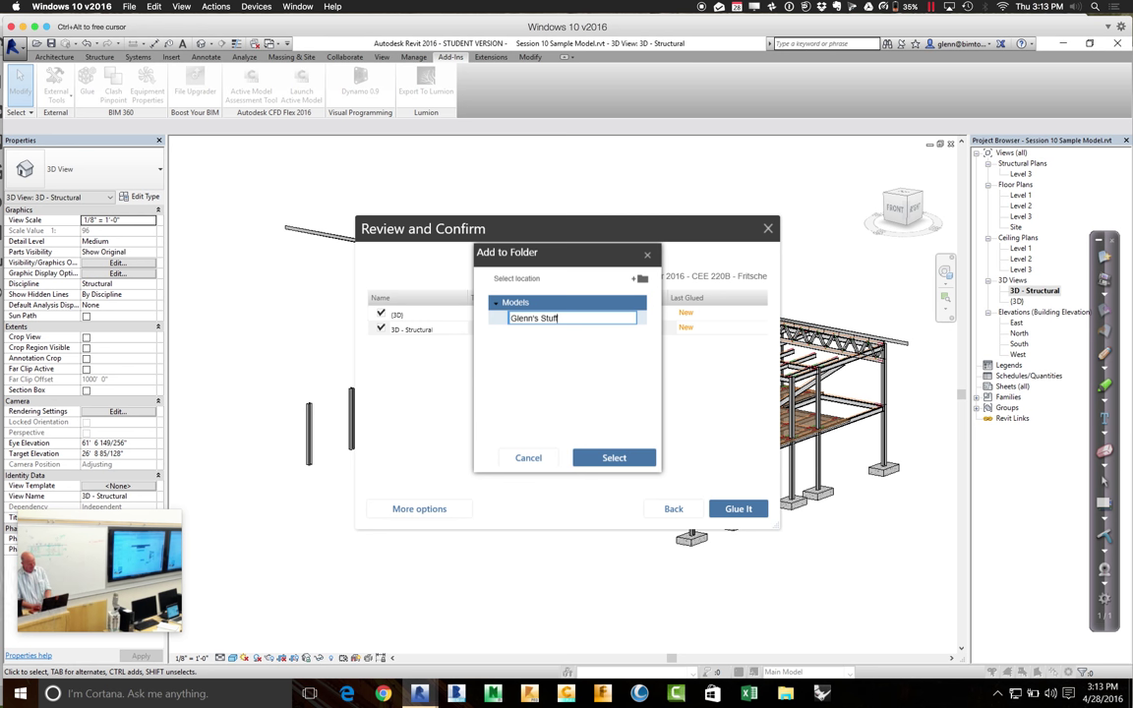
pyautogui.click(607, 458)
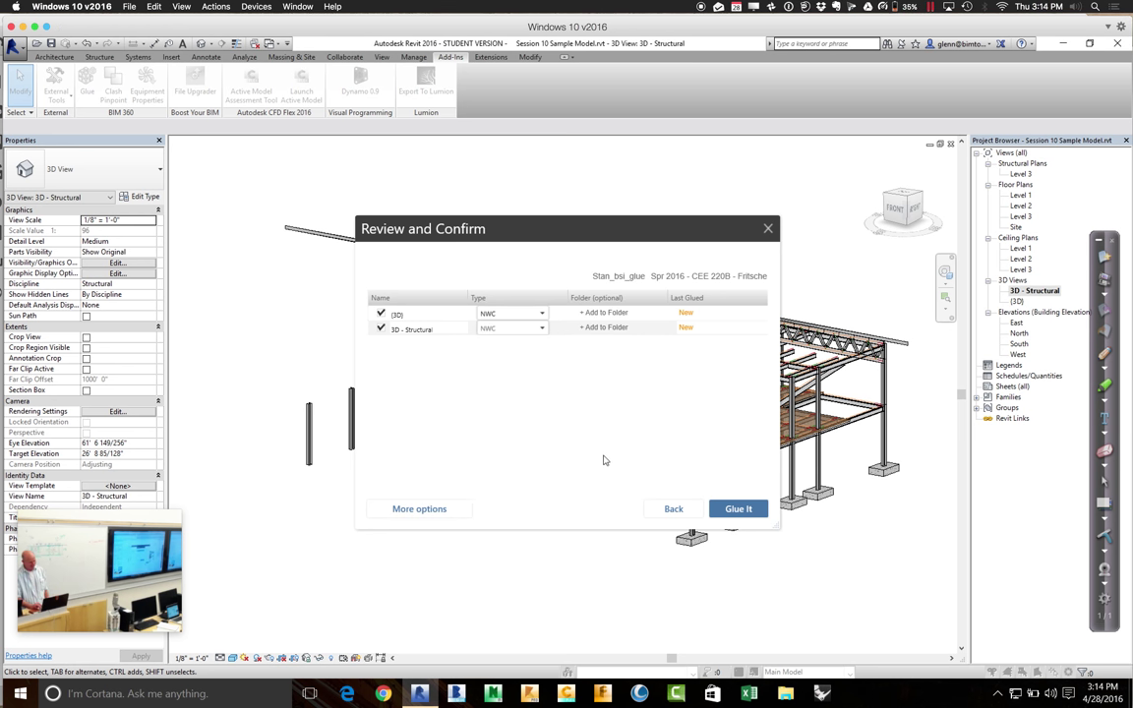
# Assign the 3D - Structural model to the new personal folder under Models and glue both selected views to the project.
pyautogui.click(619, 331)
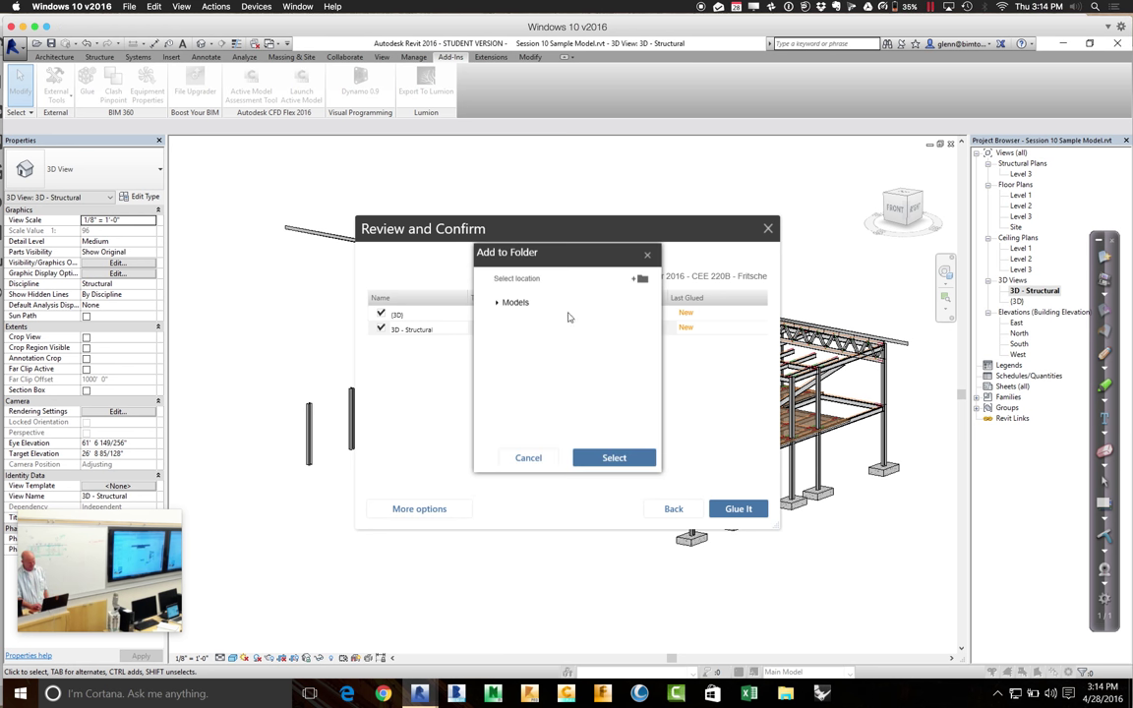
pyautogui.click(496, 303)
pyautogui.click(531, 318)
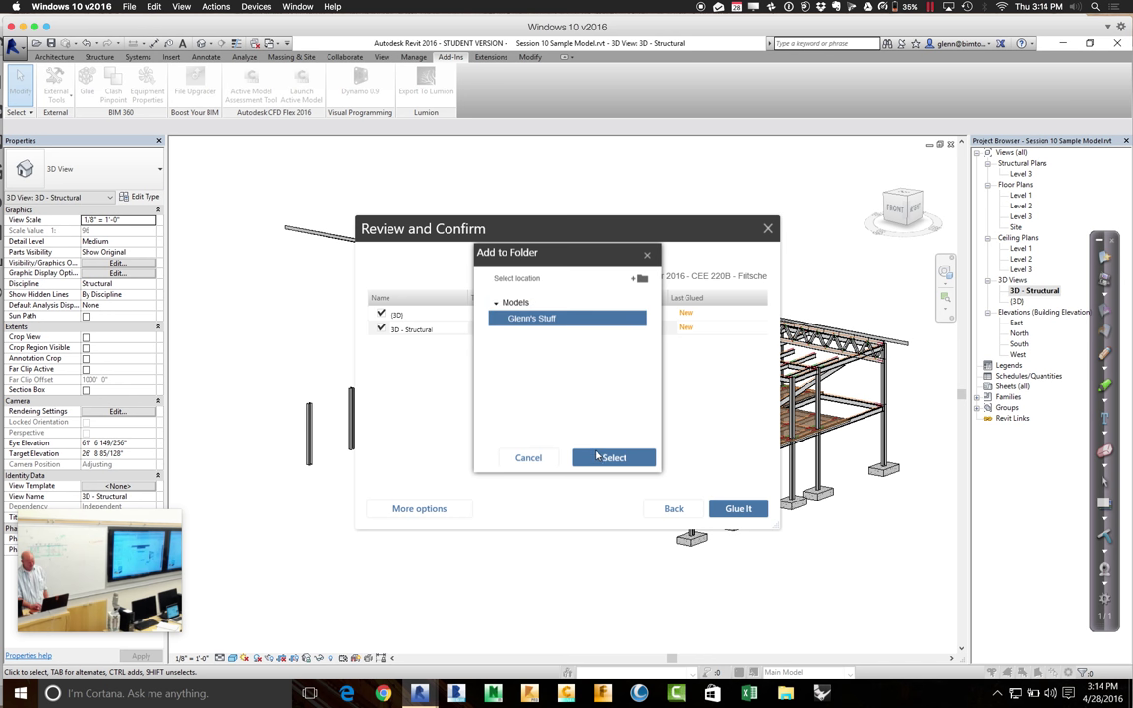
pyautogui.click(600, 458)
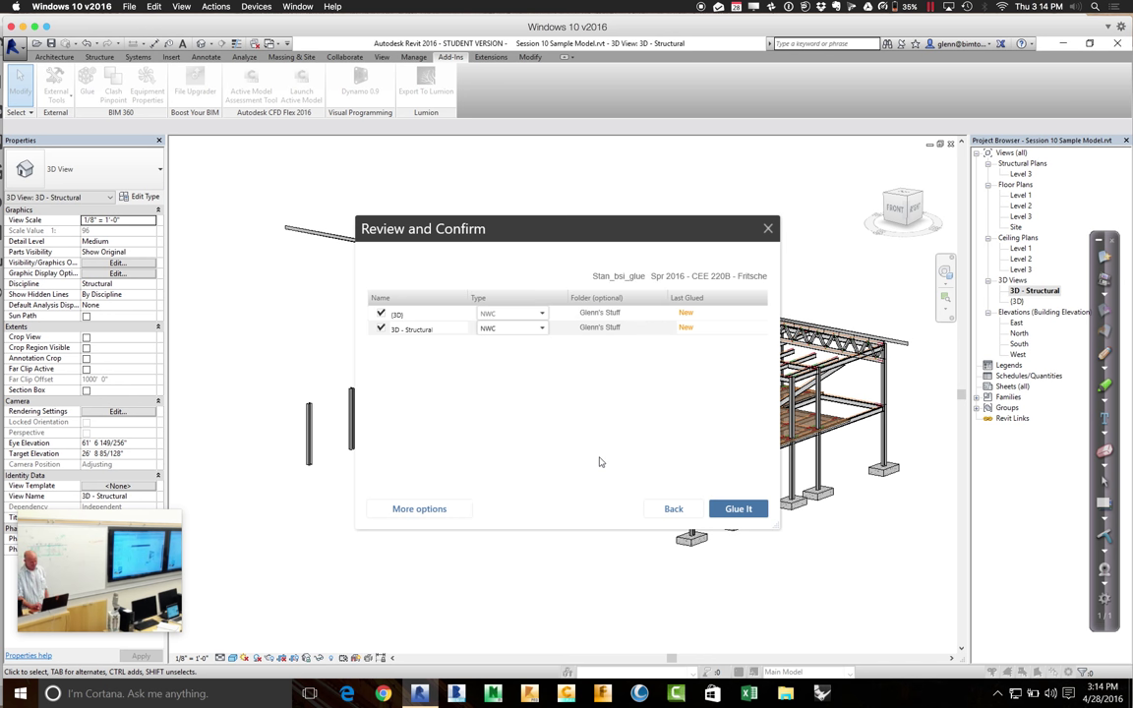
pyautogui.click(745, 508)
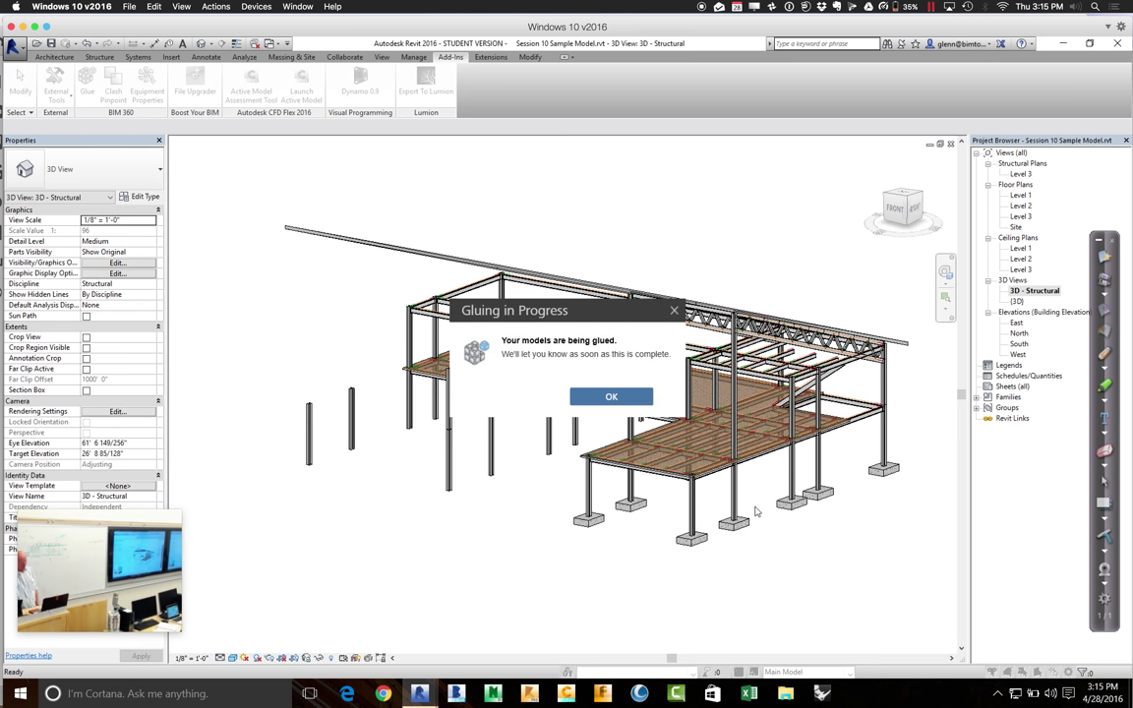
pyautogui.click(627, 400)
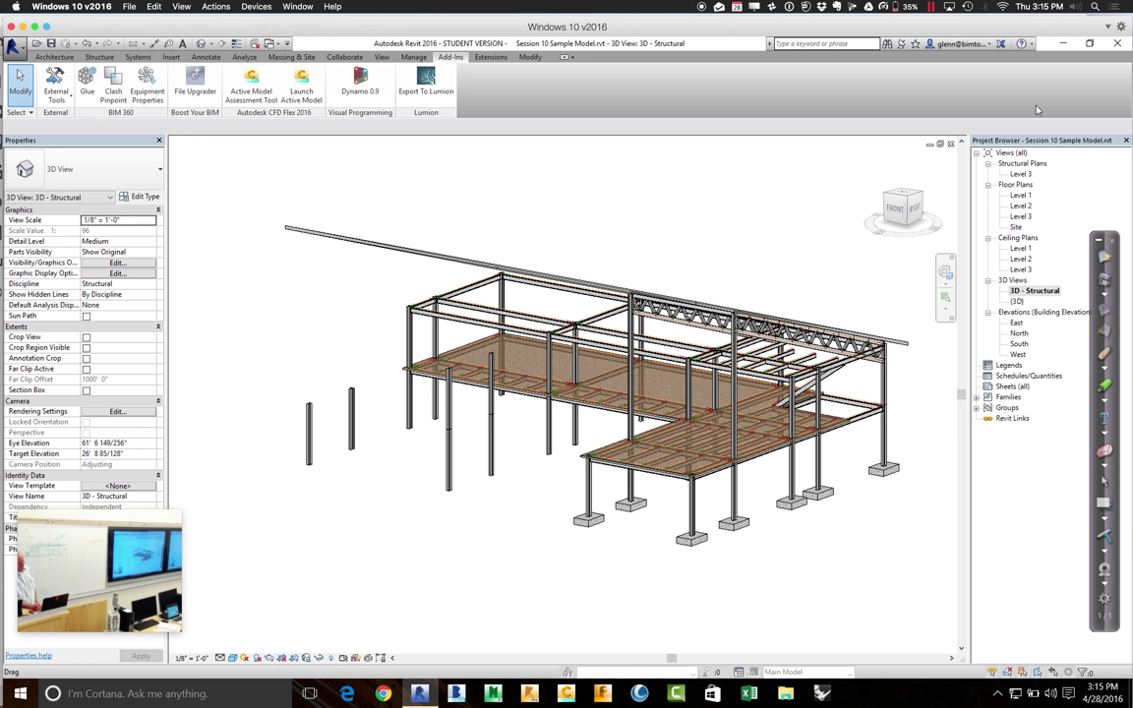
# Minimize Revit and launch Autodesk BIM 360 Glue.
pyautogui.click(1061, 44)
pyautogui.moveTo(481, 669)
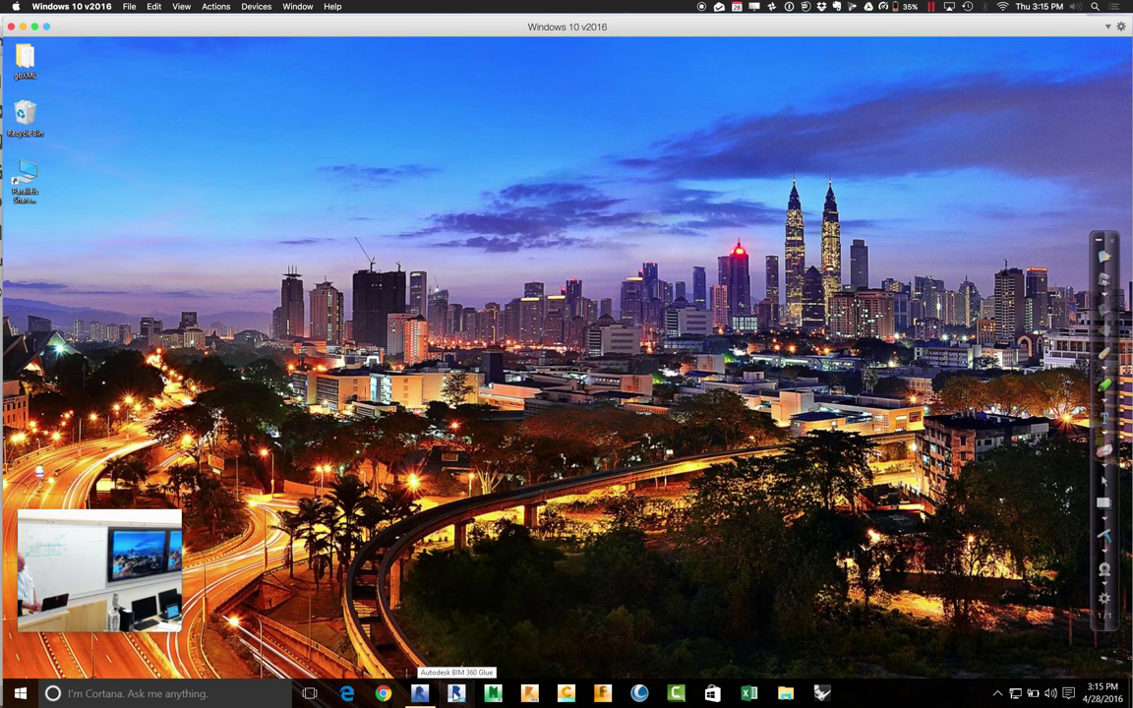
pyautogui.click(455, 695)
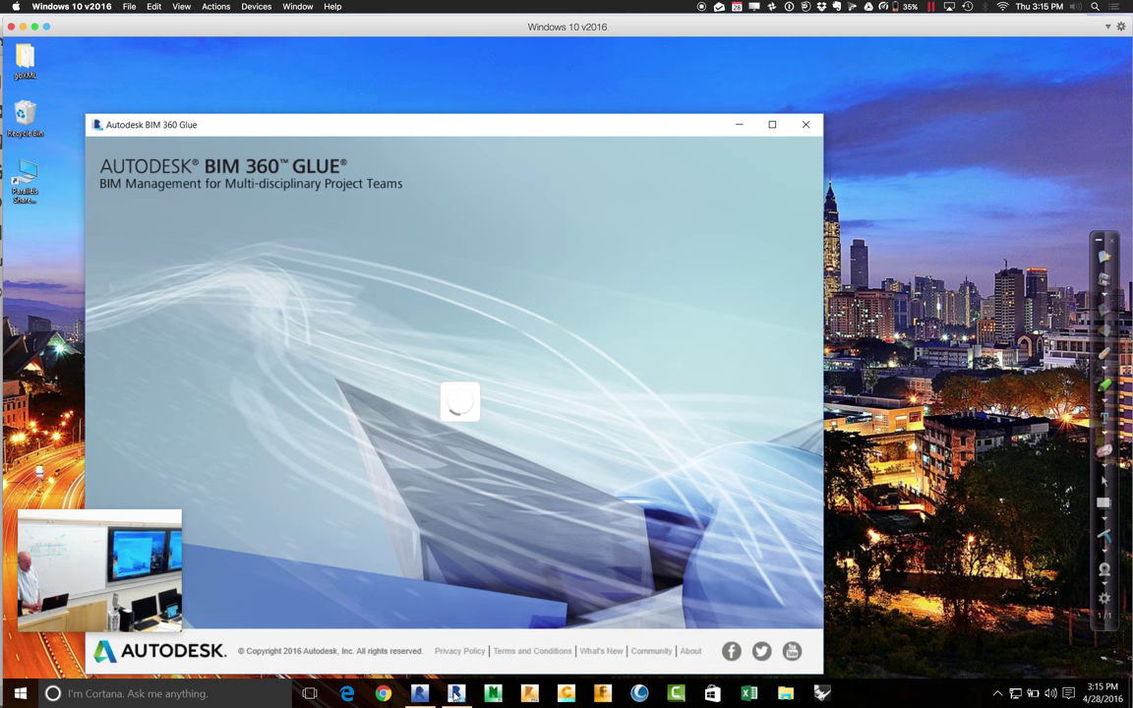
# Find and open the Spr 2016 - CEE 220B project that contains the glued {3D}.nwc and 3D - Structural.nwc models.
pyautogui.moveTo(456, 691)
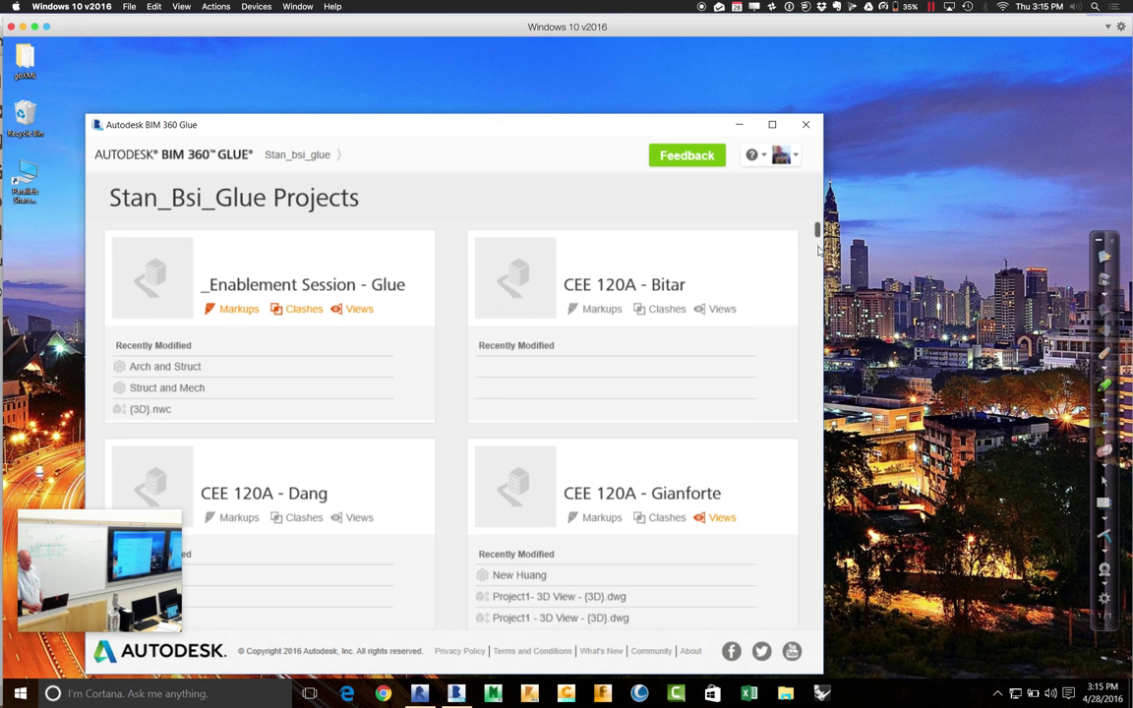
pyautogui.scroll(-15, 818, 251)
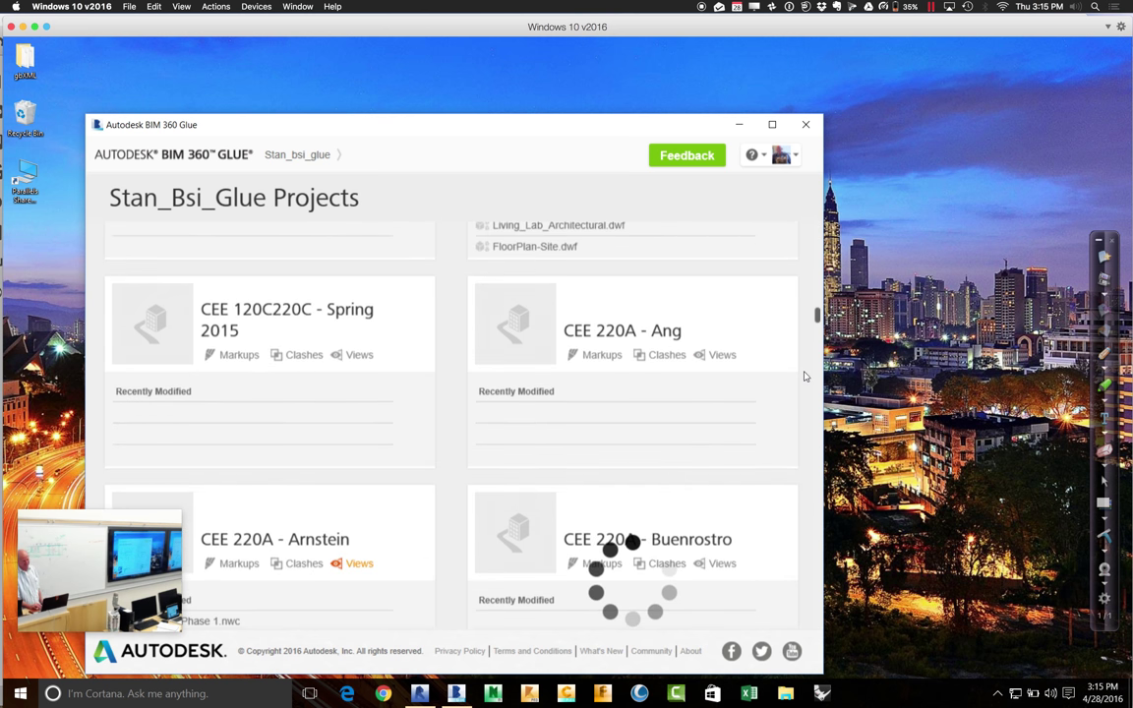
pyautogui.scroll(-20, 803, 377)
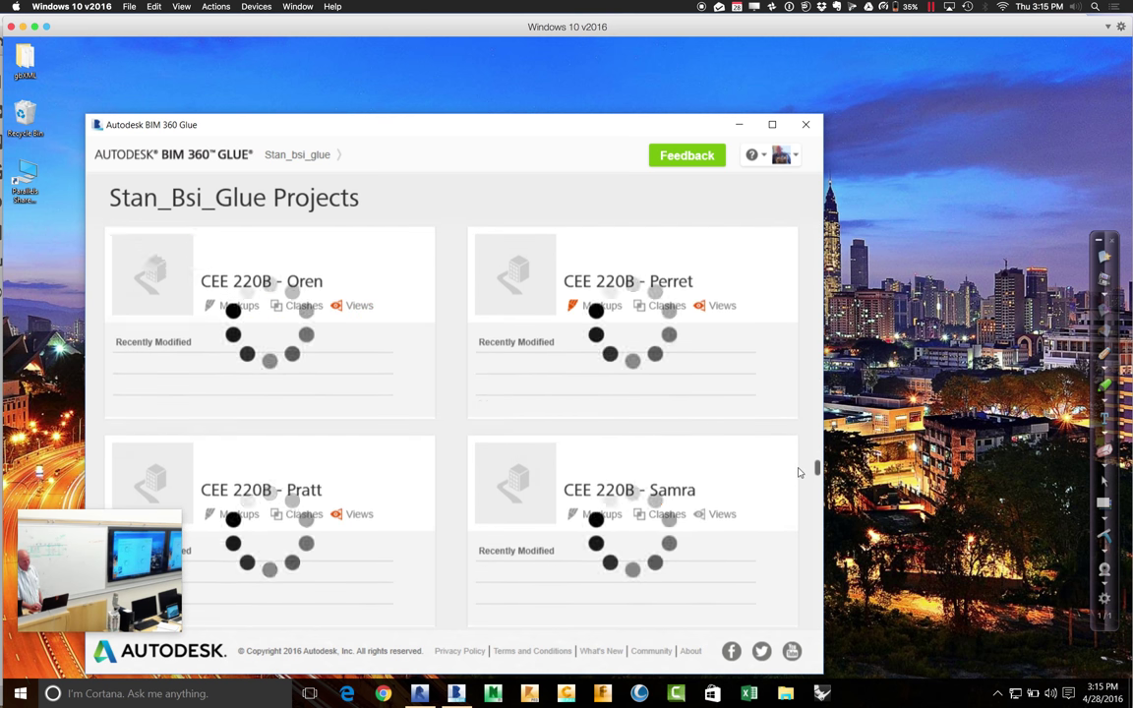
pyautogui.scroll(-8, 799, 472)
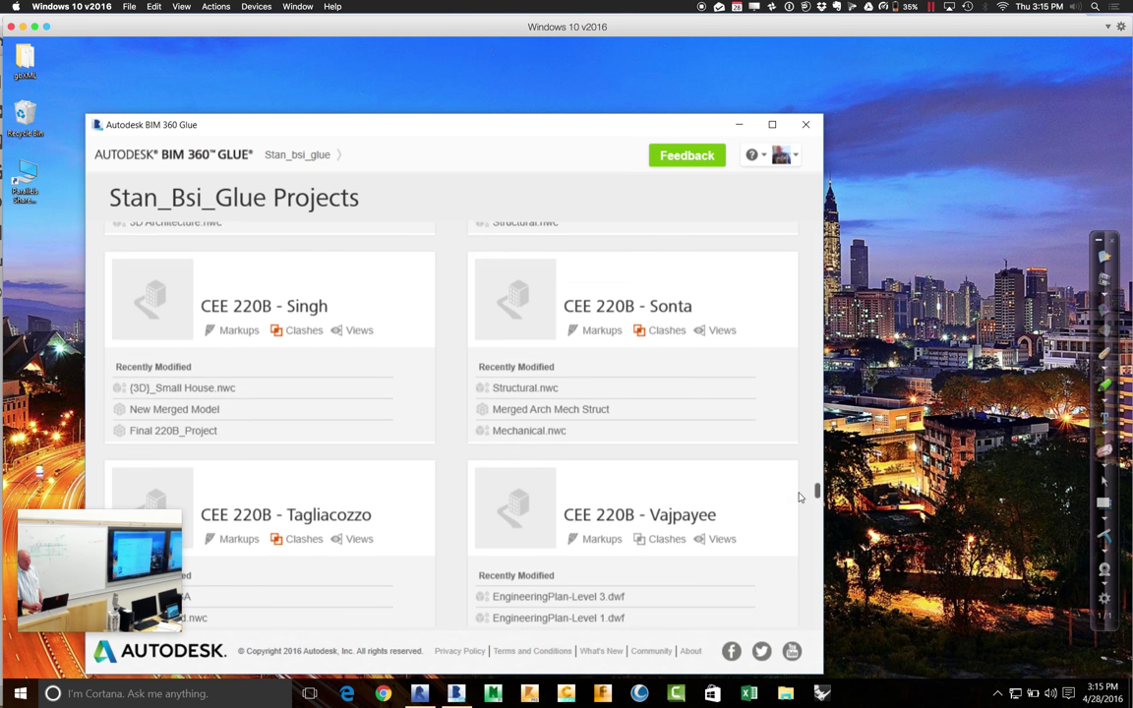
pyautogui.scroll(-1, 799, 498)
pyautogui.scroll(-5, 799, 497)
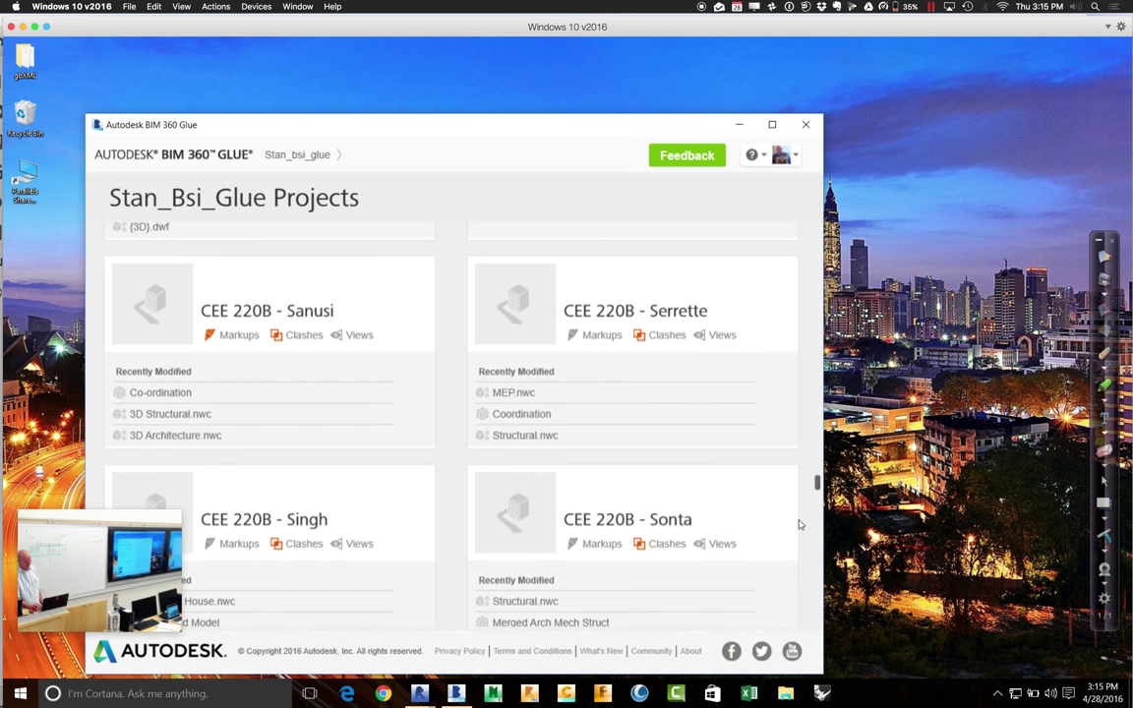
pyautogui.scroll(-5, 801, 568)
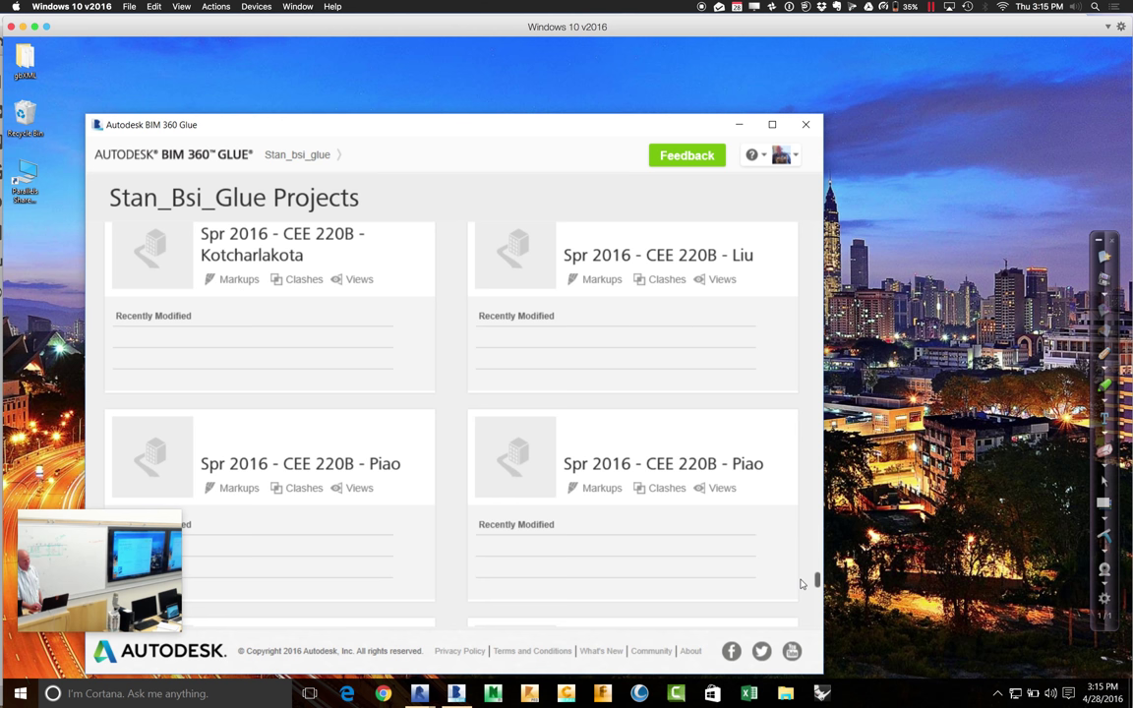
pyautogui.scroll(-1, 801, 584)
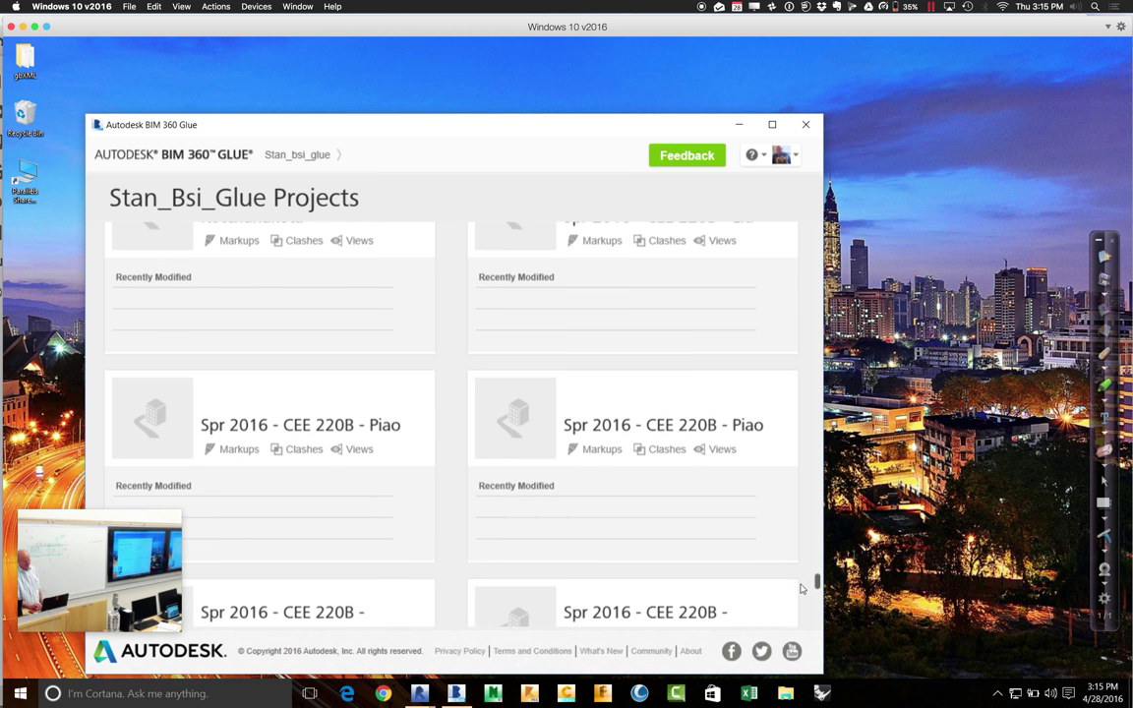
pyautogui.scroll(-5, 801, 588)
pyautogui.scroll(-6, 801, 594)
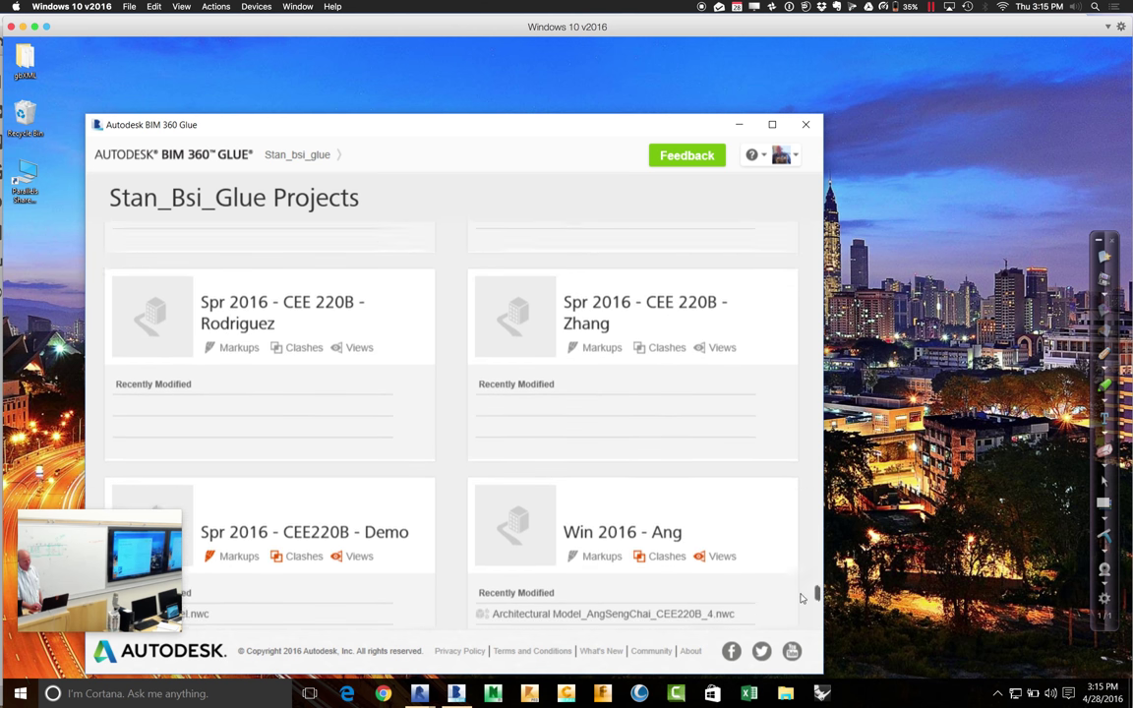
pyautogui.scroll(-8, 801, 607)
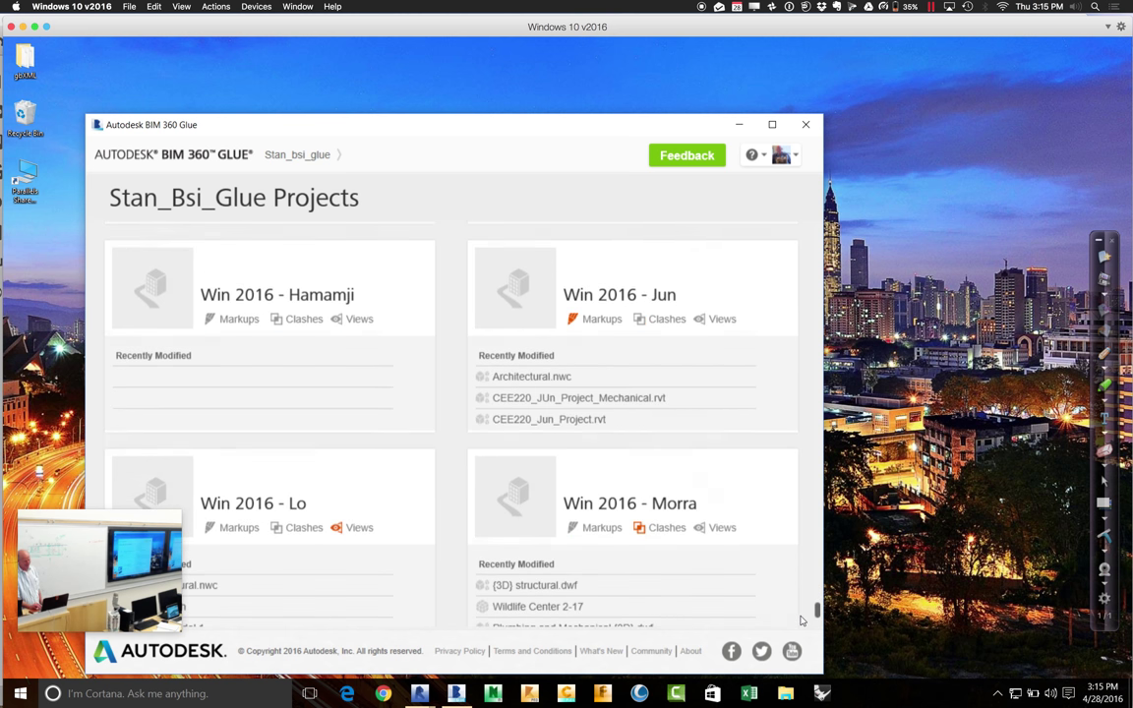
pyautogui.scroll(20, 801, 595)
pyautogui.scroll(7, 799, 580)
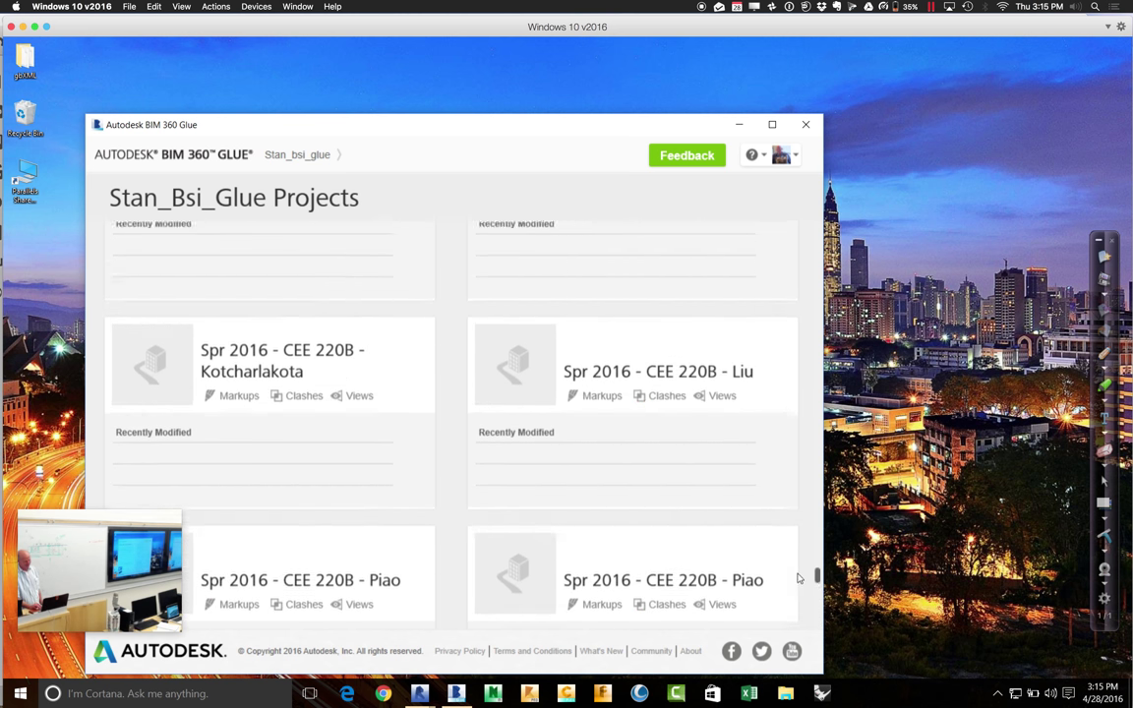
pyautogui.scroll(4, 791, 567)
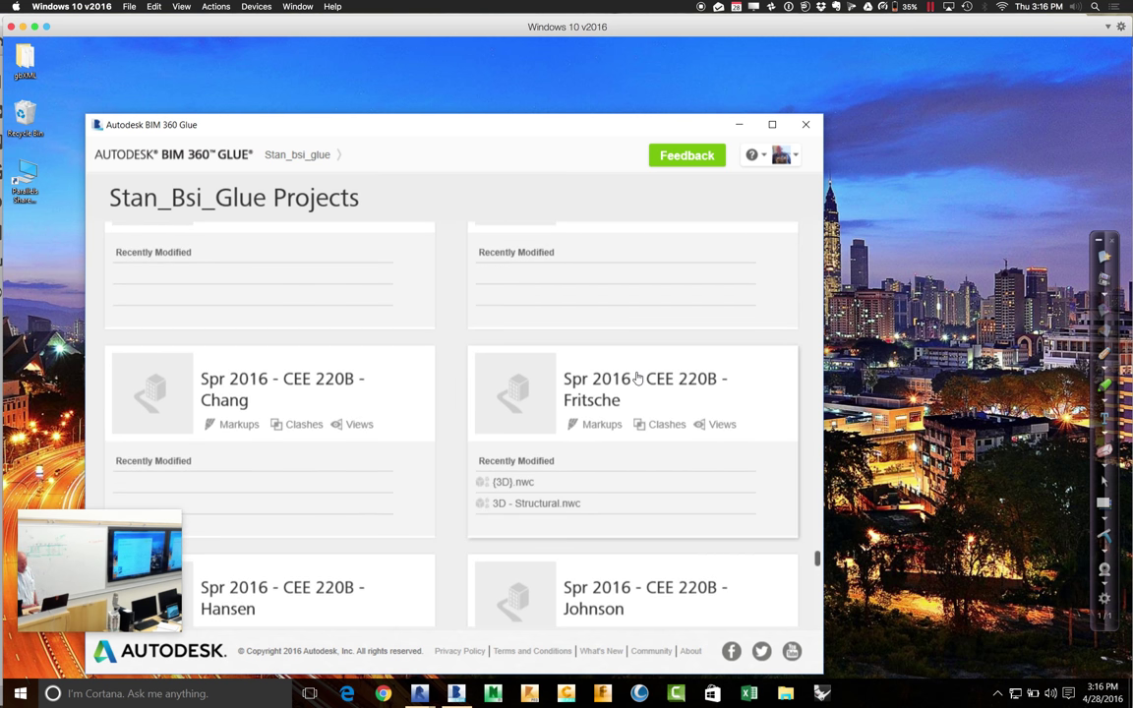
pyautogui.click(637, 378)
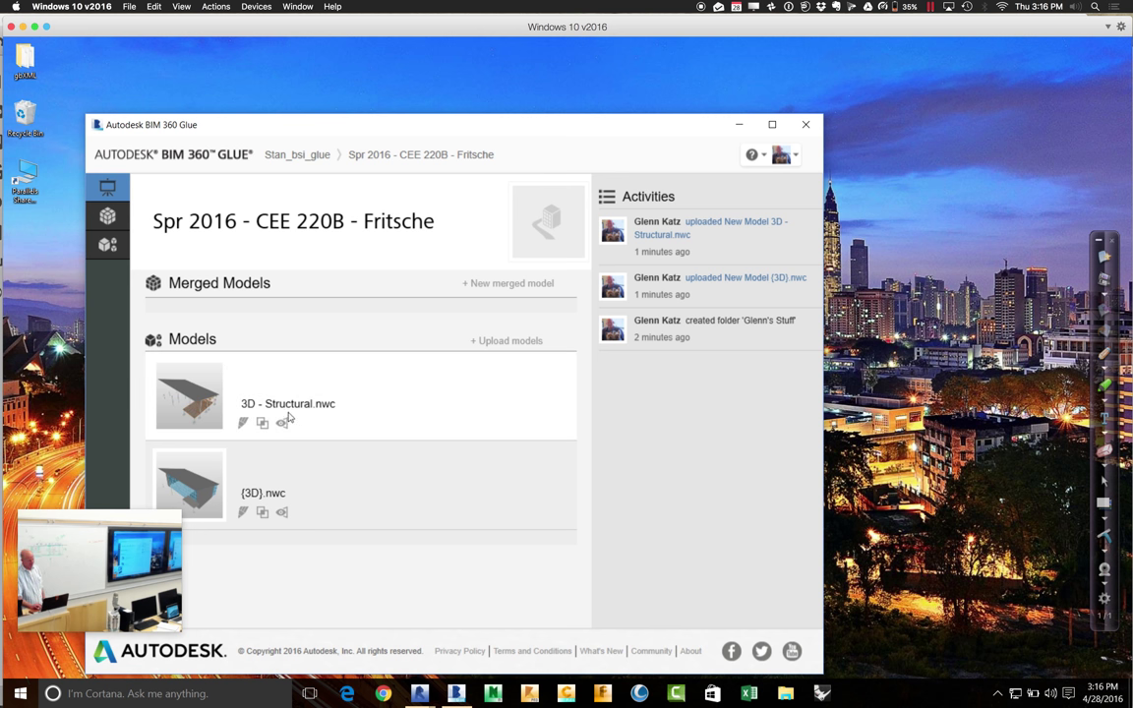
# Open the 3D - Structural.nwc model in the viewer and close its Views window.
pyautogui.click(276, 507)
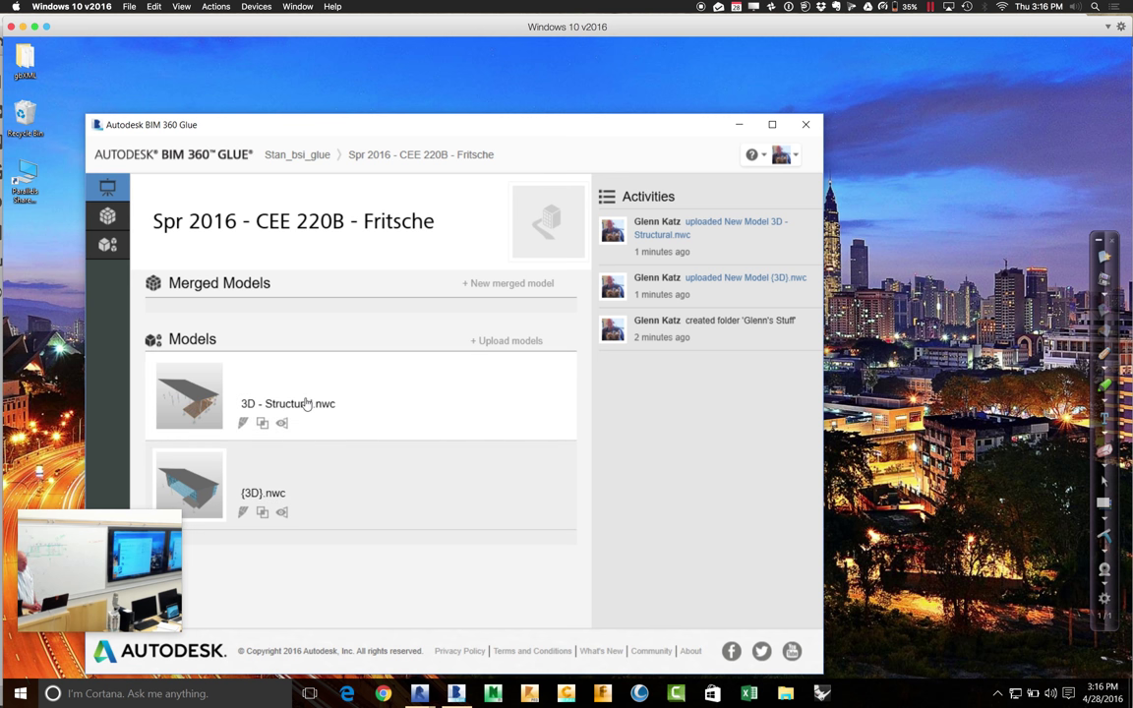
pyautogui.moveTo(306, 404)
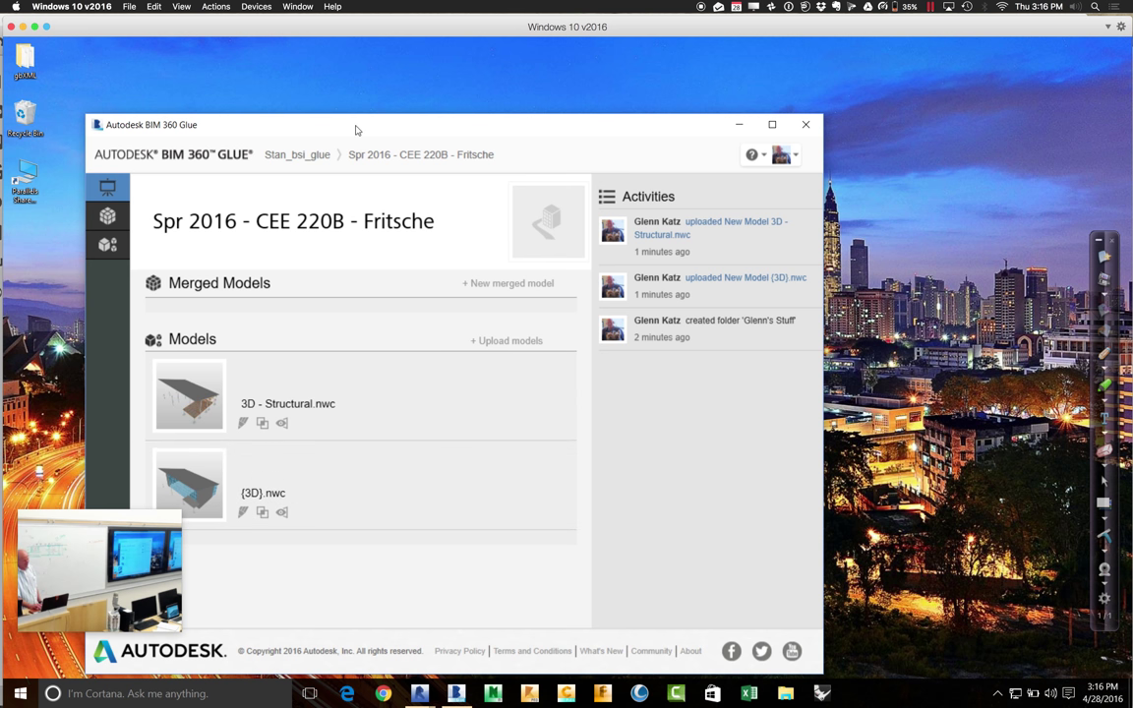
pyautogui.moveTo(356, 129); pyautogui.dragTo(374, 115)
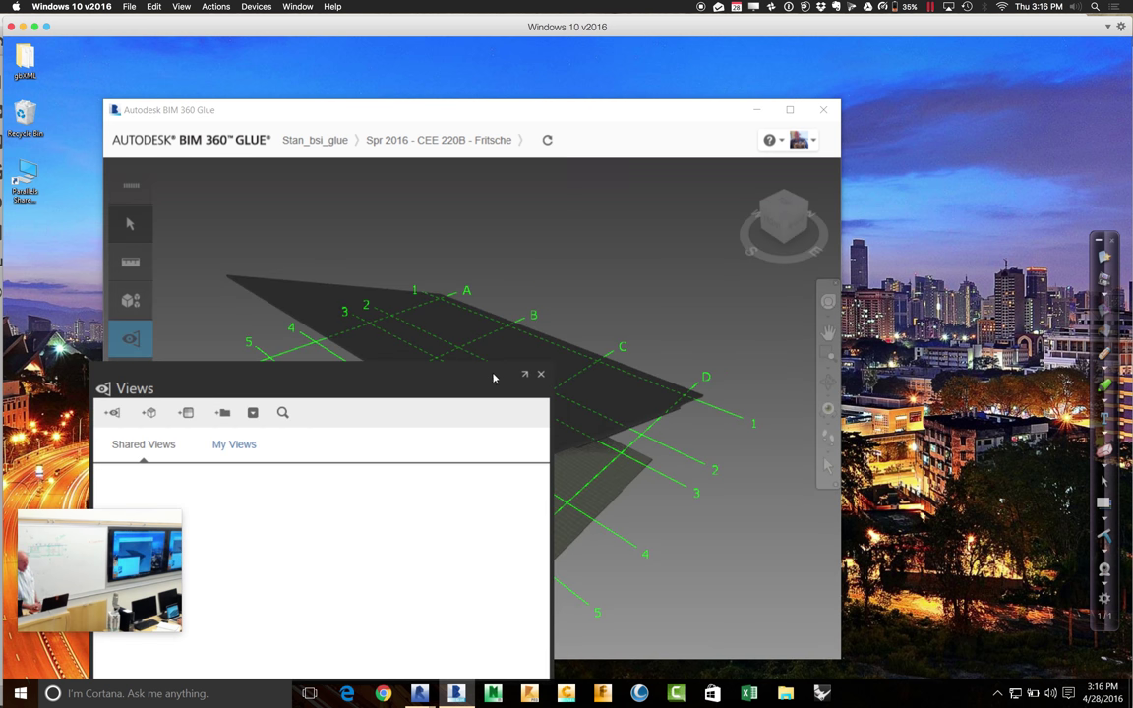
pyautogui.click(539, 376)
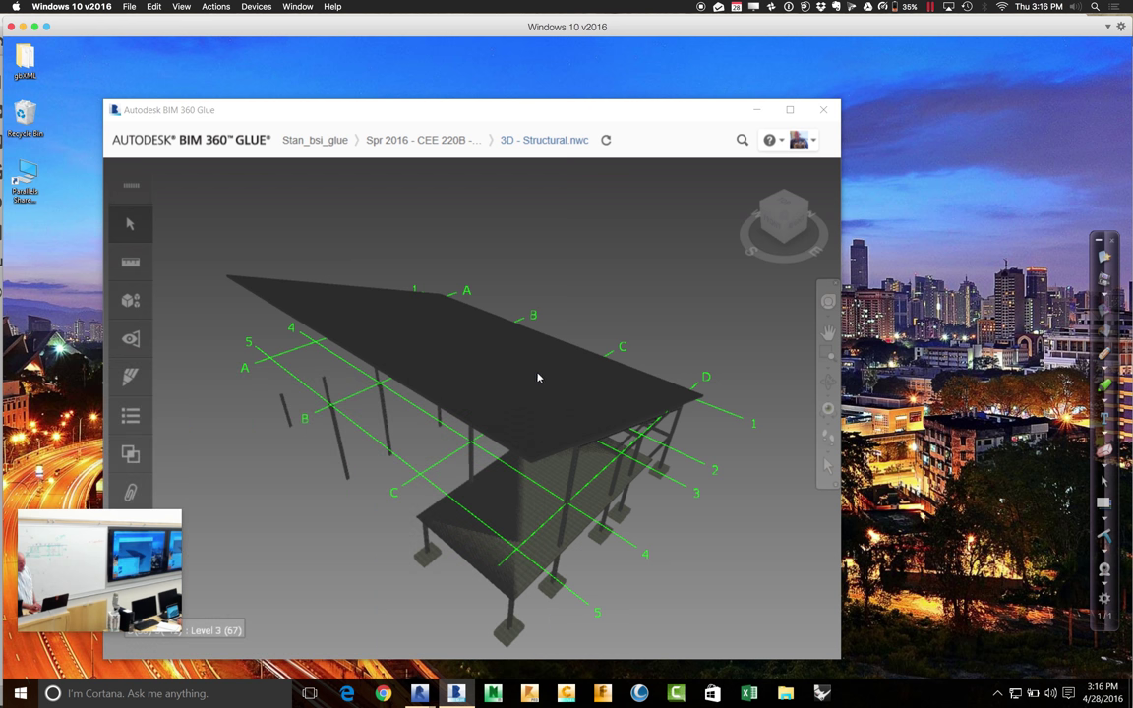
# Orbit the structural model with the steering wheel to a low front view and show its list of models.
pyautogui.click(828, 305)
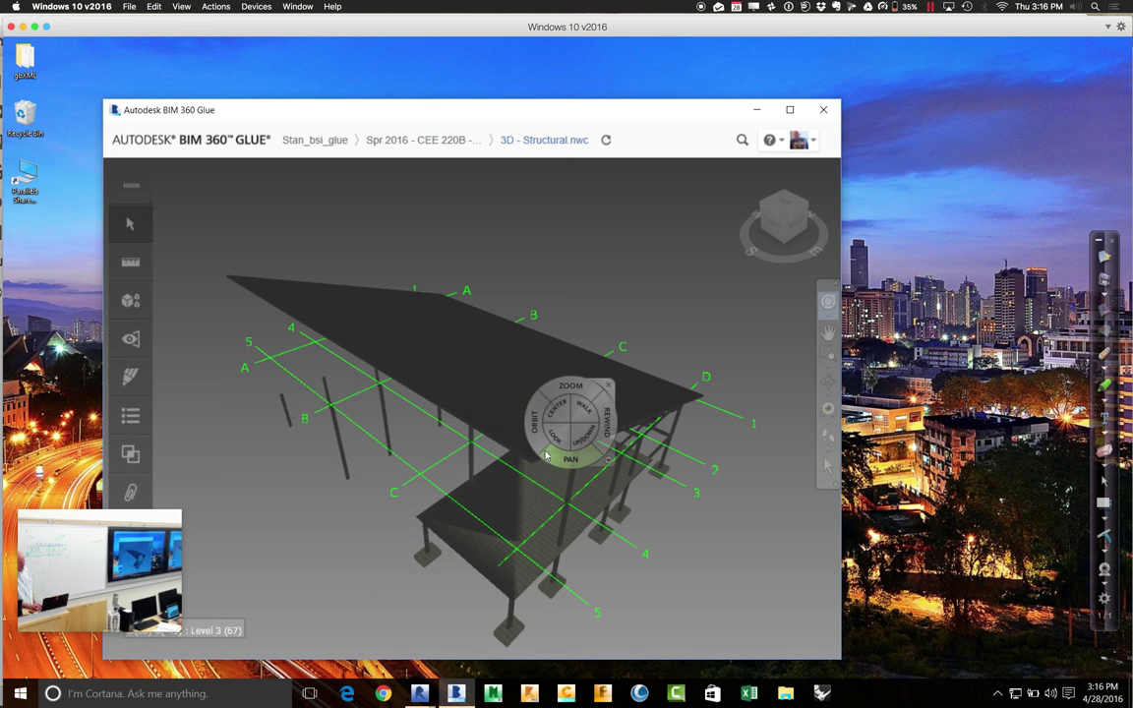
pyautogui.moveTo(540, 451); pyautogui.dragTo(704, 402)
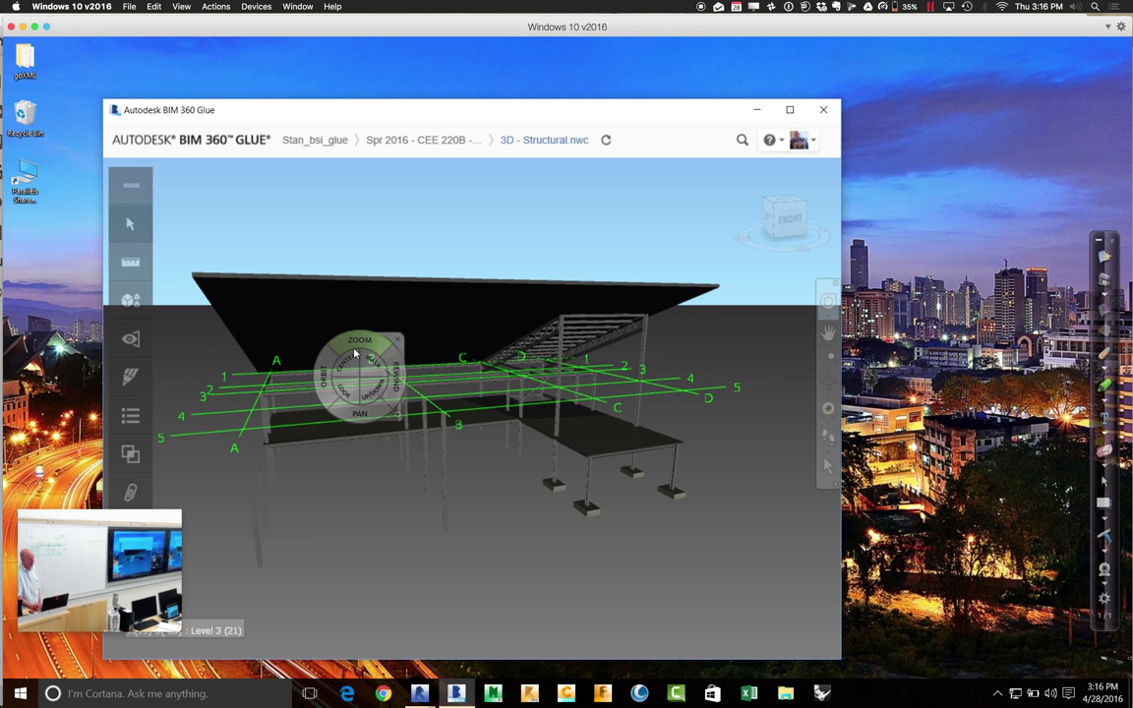
pyautogui.click(135, 302)
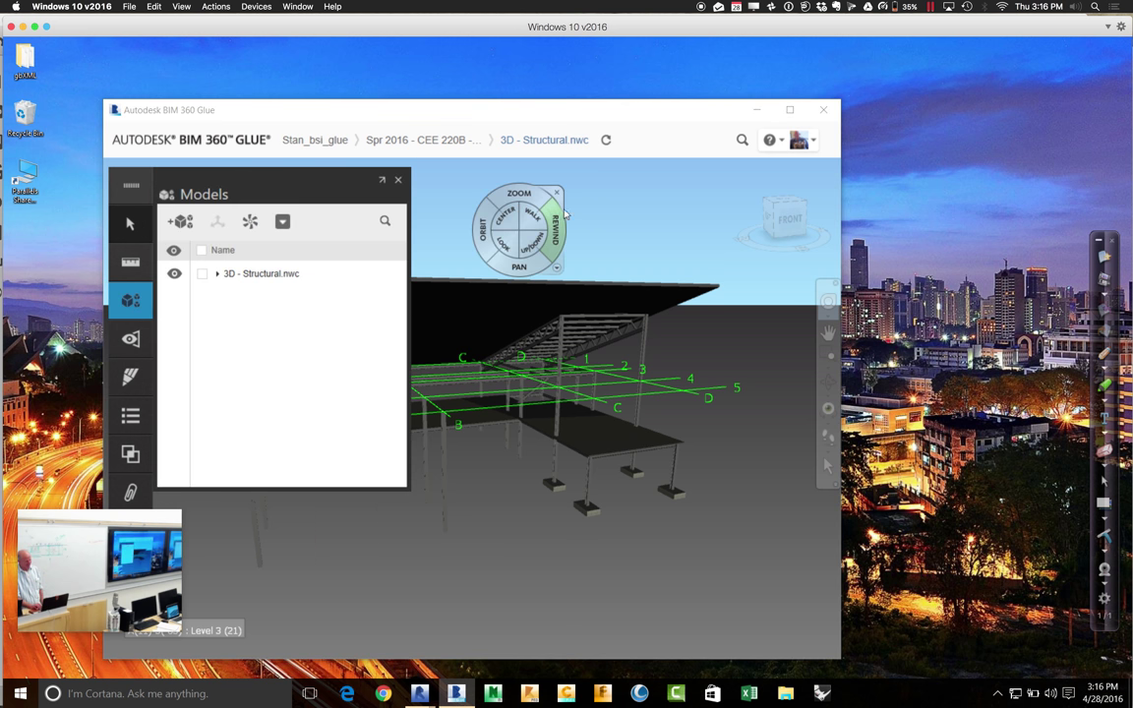
# Return to the project and merge {3D}.nwc and 3D - Structural.nwc from the personal folder into a model named Arch and Struct.
pyautogui.click(472, 140)
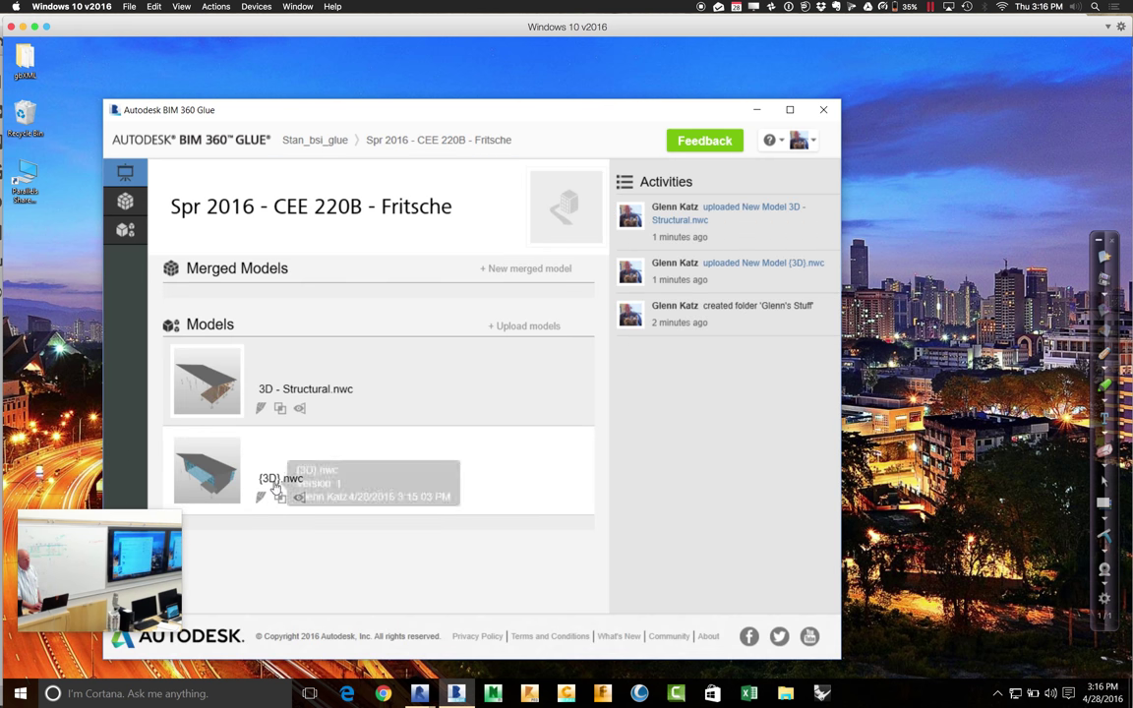
pyautogui.click(485, 274)
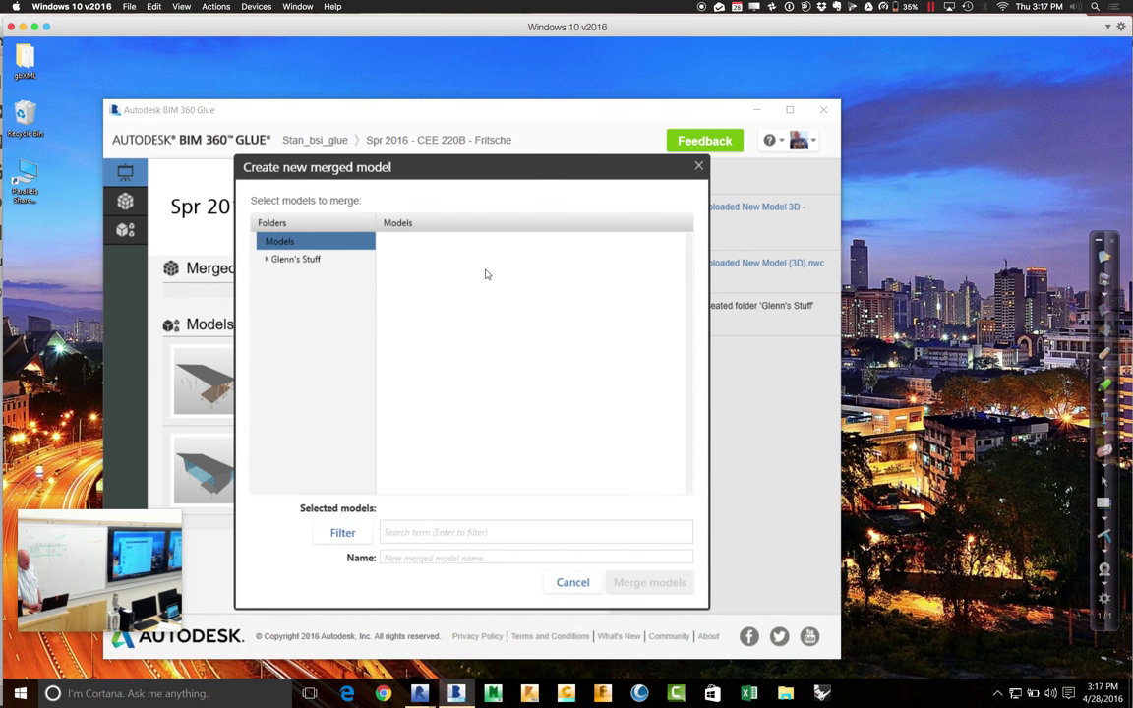
pyautogui.click(295, 259)
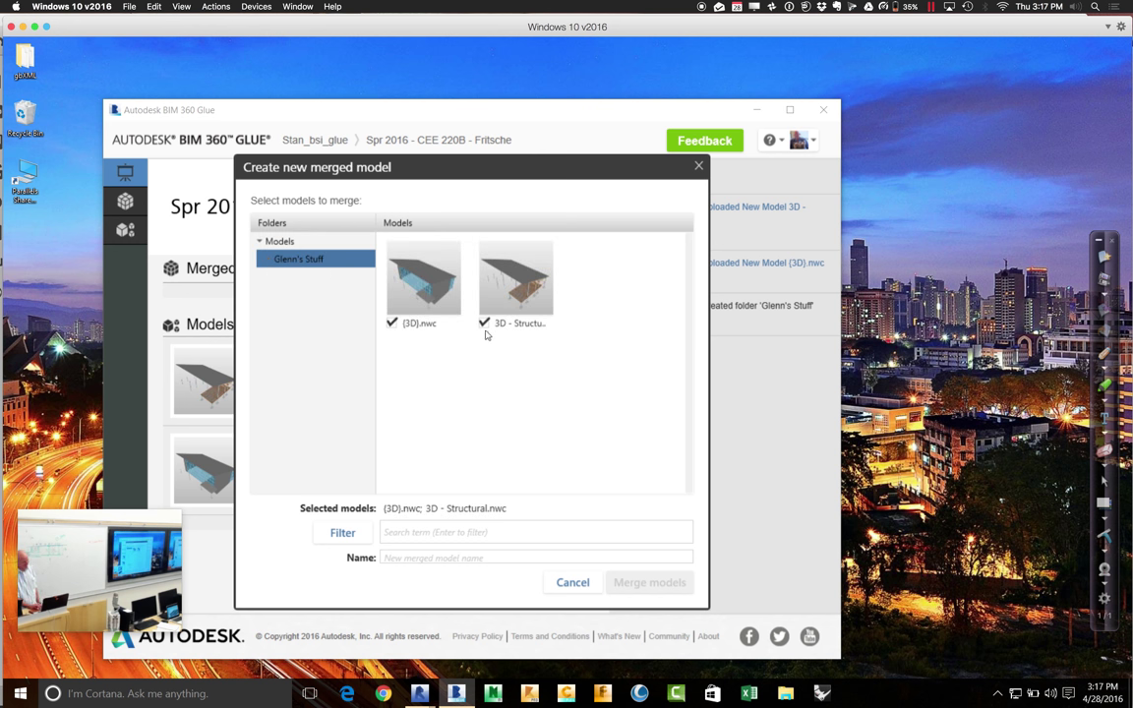
pyautogui.click(434, 558)
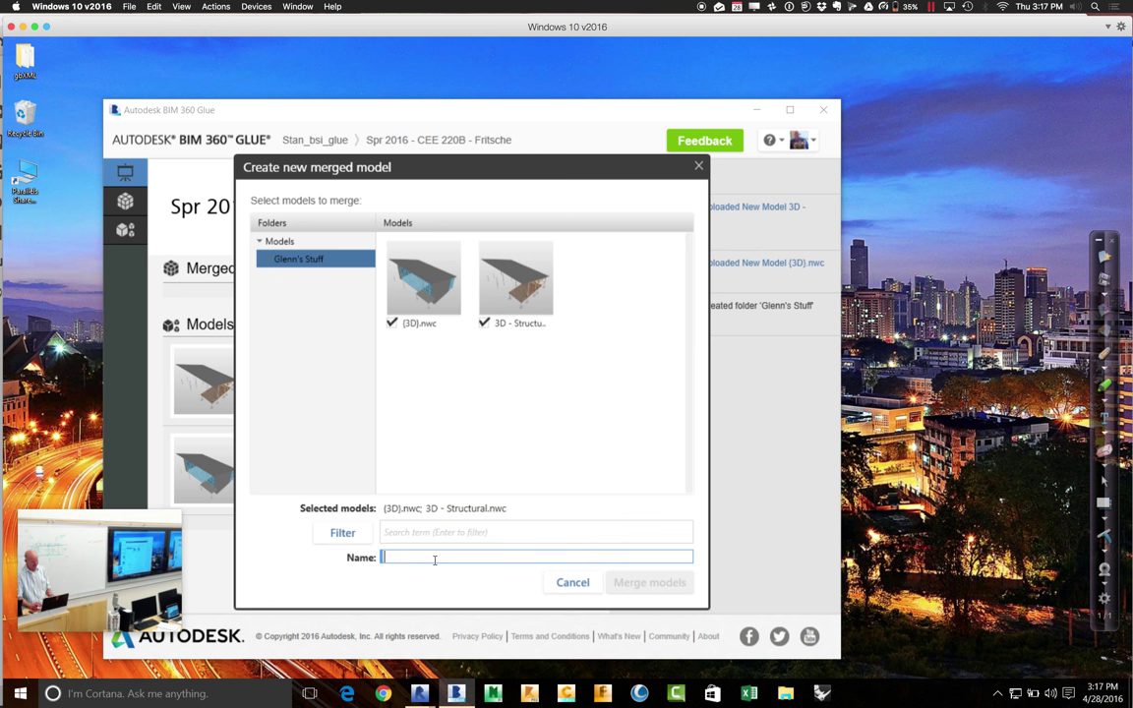
pyautogui.write('Arch and Struct')
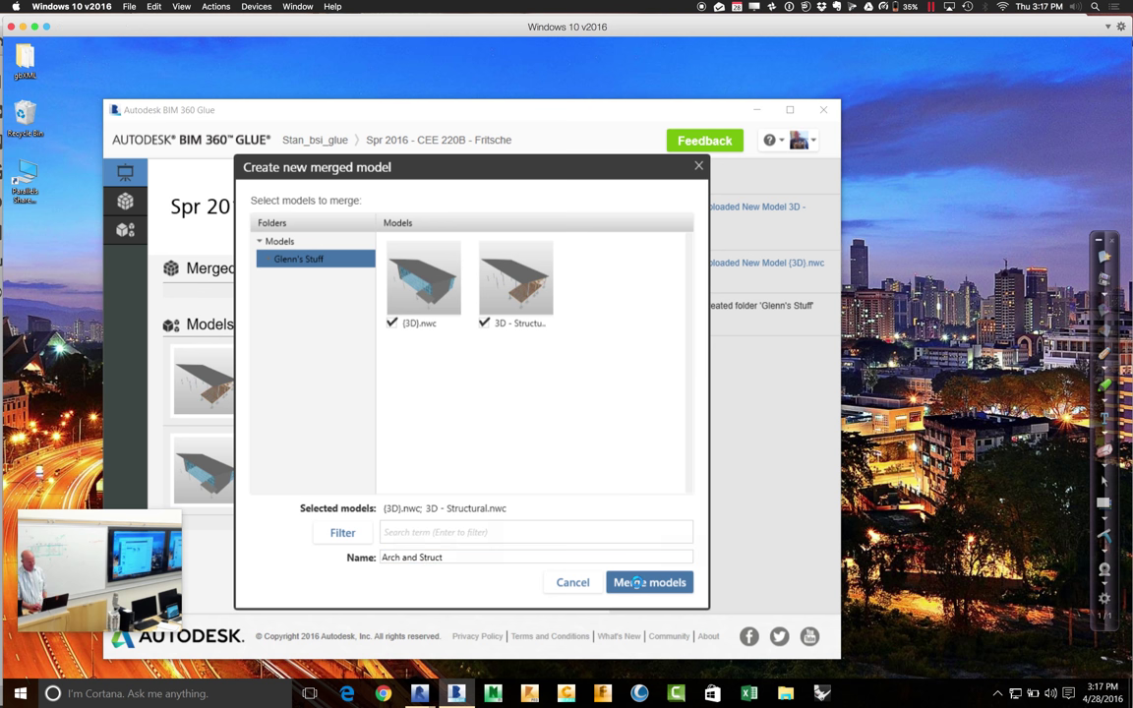
pyautogui.click(631, 583)
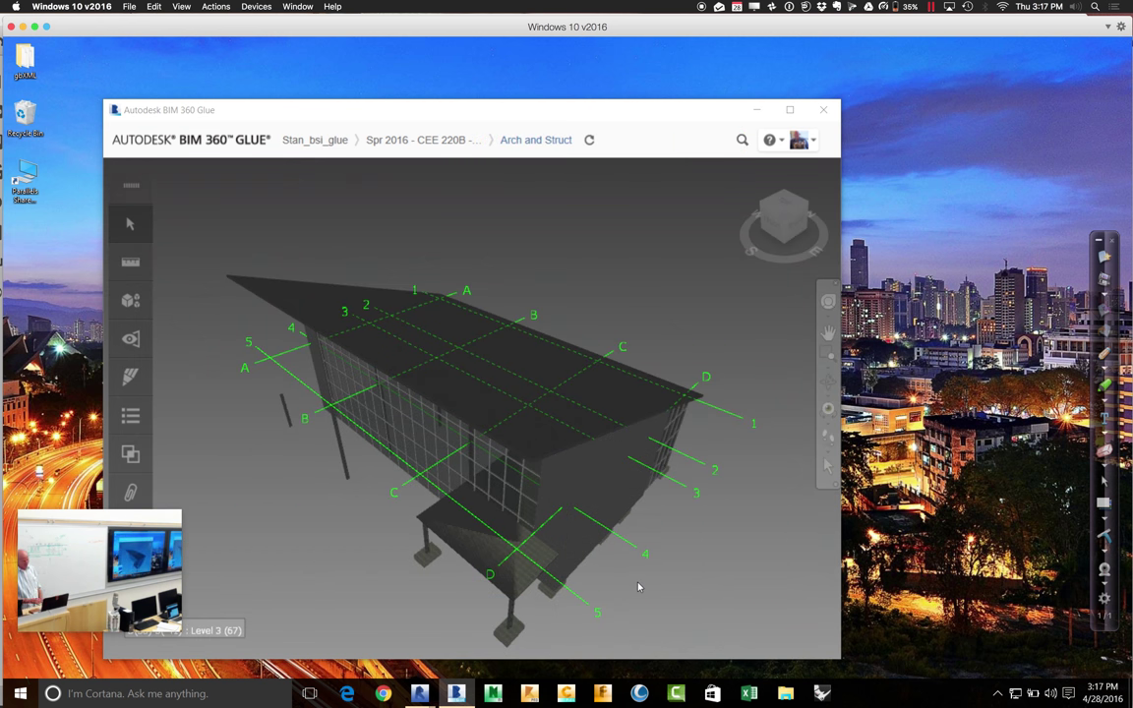
# Orbit the merged model and walk inside the building to examine the framing against the architectural elements.
pyautogui.click(828, 302)
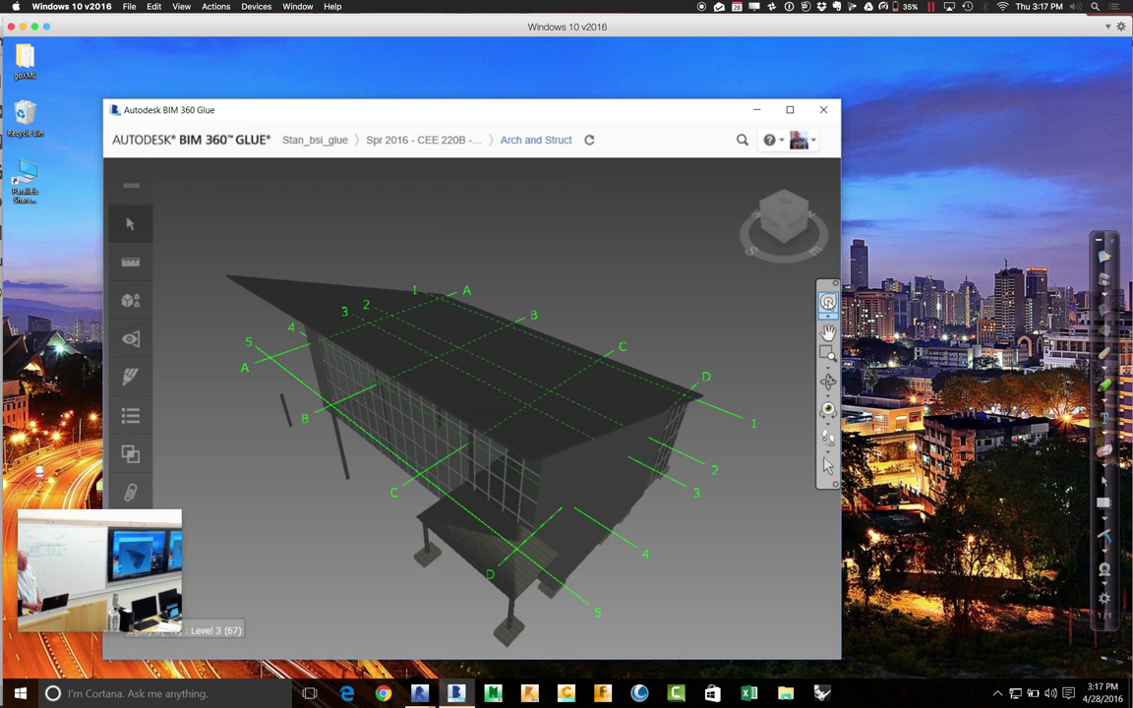
pyautogui.moveTo(288, 494); pyautogui.dragTo(462, 452)
pyautogui.click(828, 440)
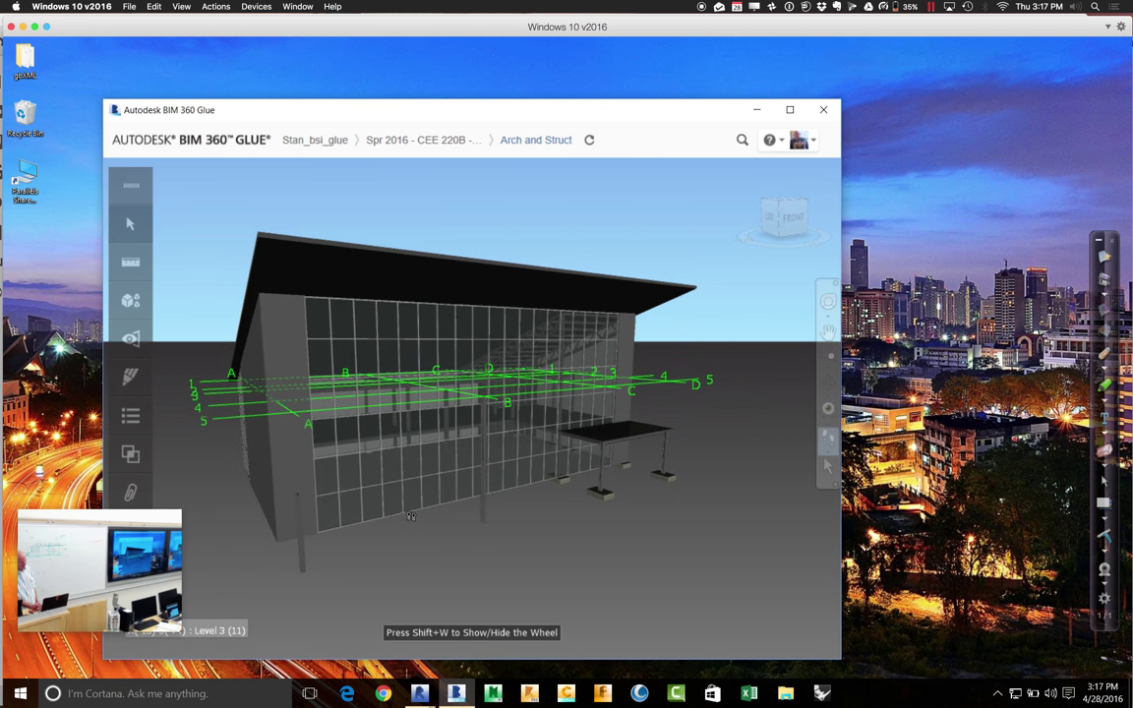
pyautogui.moveTo(413, 499); pyautogui.dragTo(401, 338)
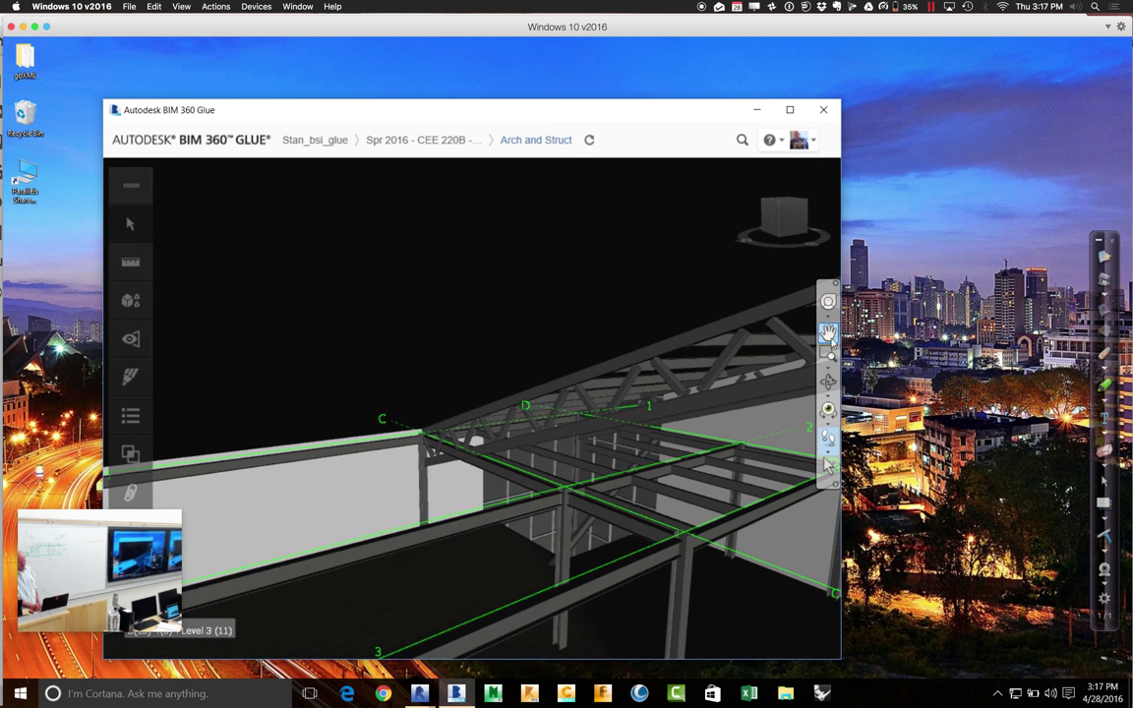
pyautogui.moveTo(593, 504); pyautogui.dragTo(576, 420)
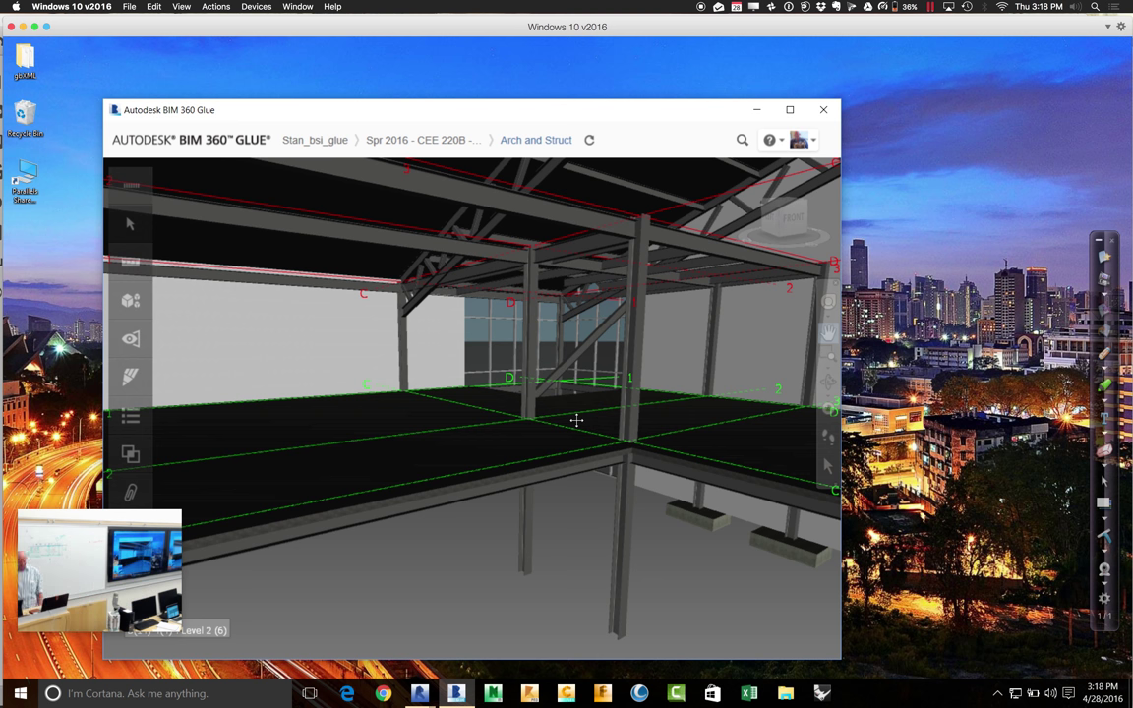
# Switch to AirServer on the Mac, looking through the other desktops for its window.
pyautogui.moveTo(732, 693)
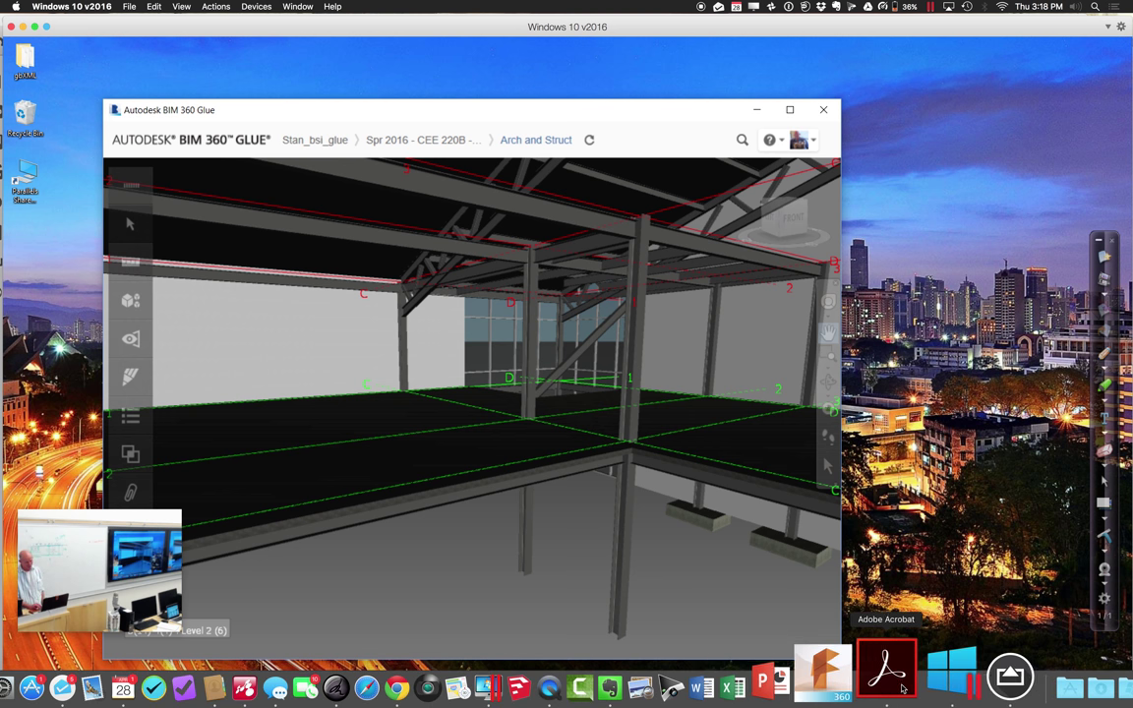
pyautogui.click(953, 691)
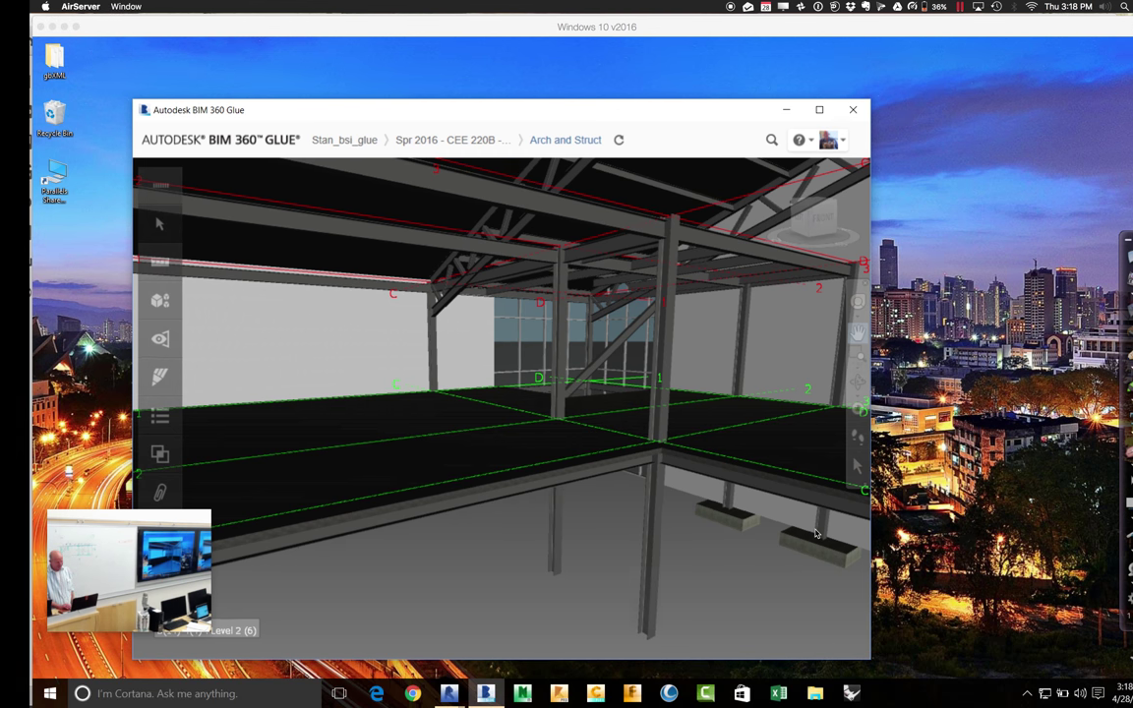
pyautogui.hotkey('ctrl', 'Right')
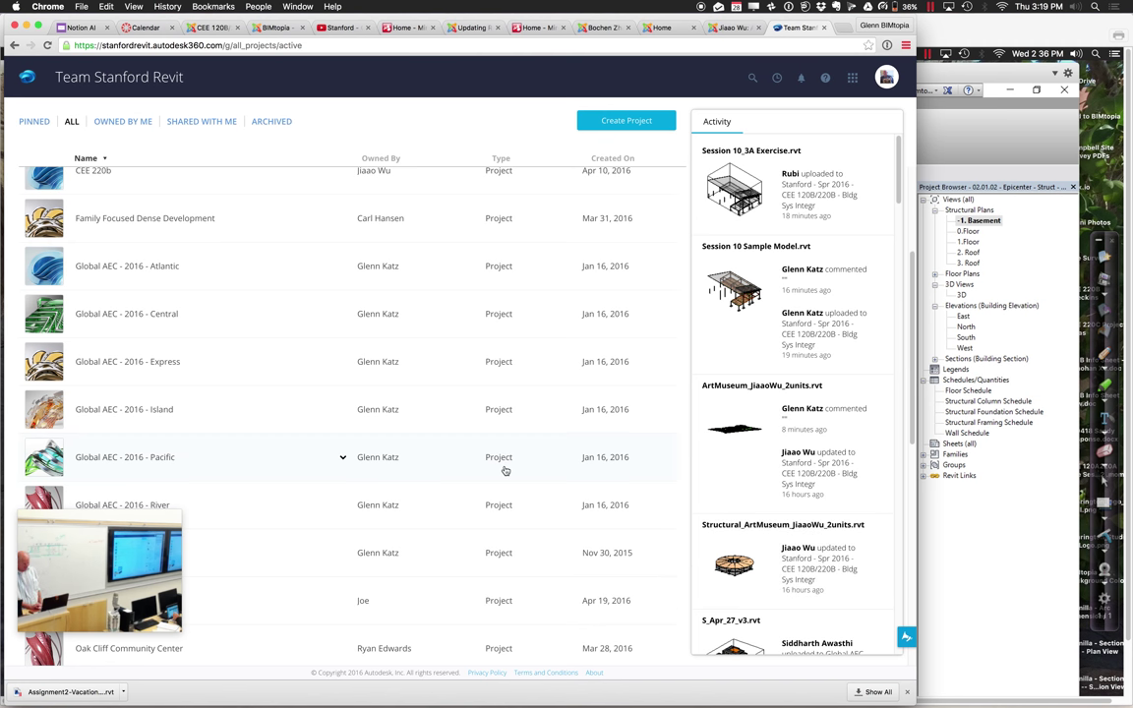
pyautogui.hotkey('ctrl', 'Right')
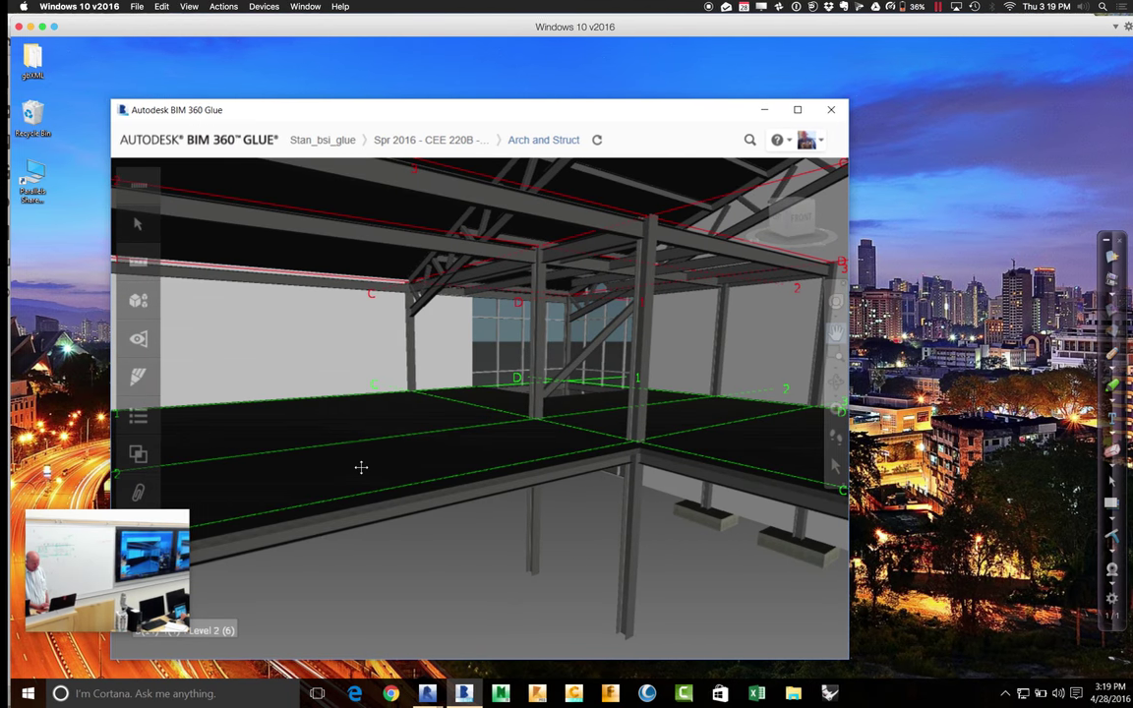
pyautogui.moveTo(836, 698)
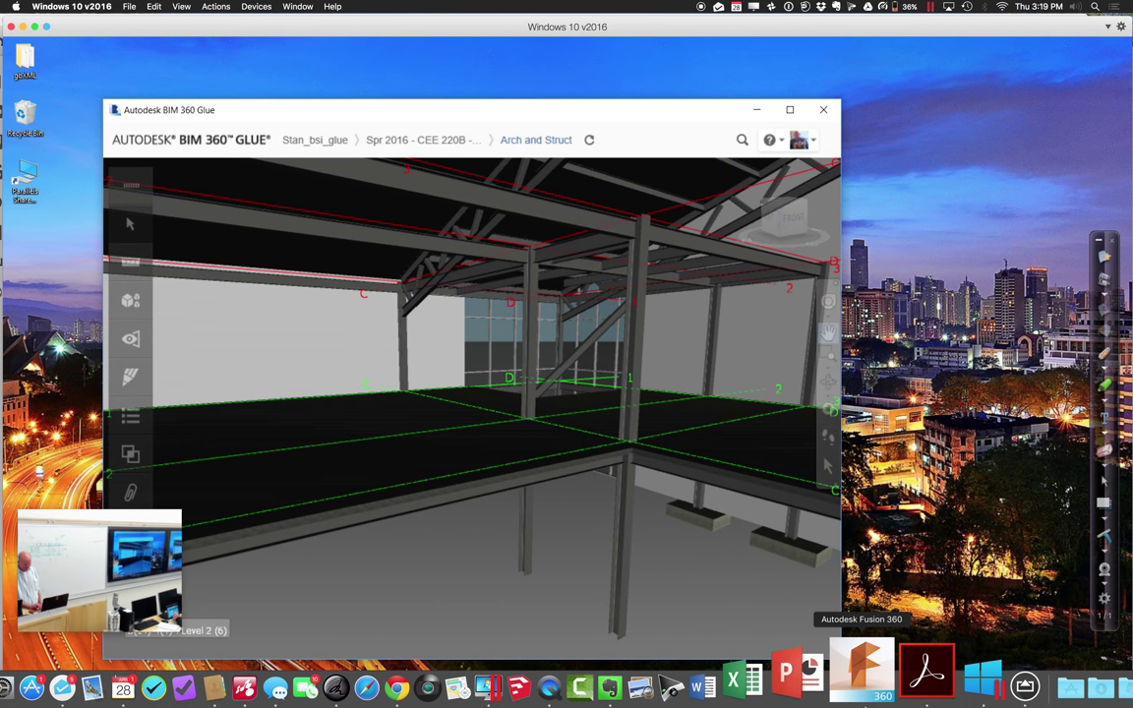
pyautogui.click(949, 678)
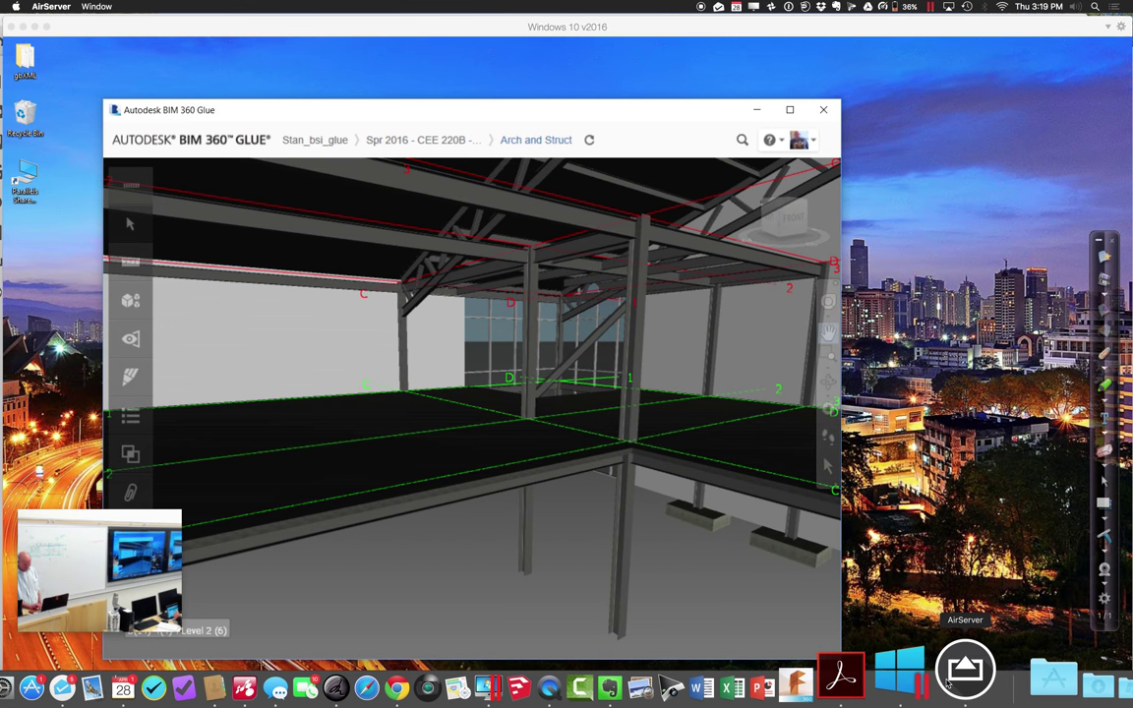
# Try to bring up the mirrored iPad by showing all of AirServer's windows.
pyautogui.rightClick(954, 670)
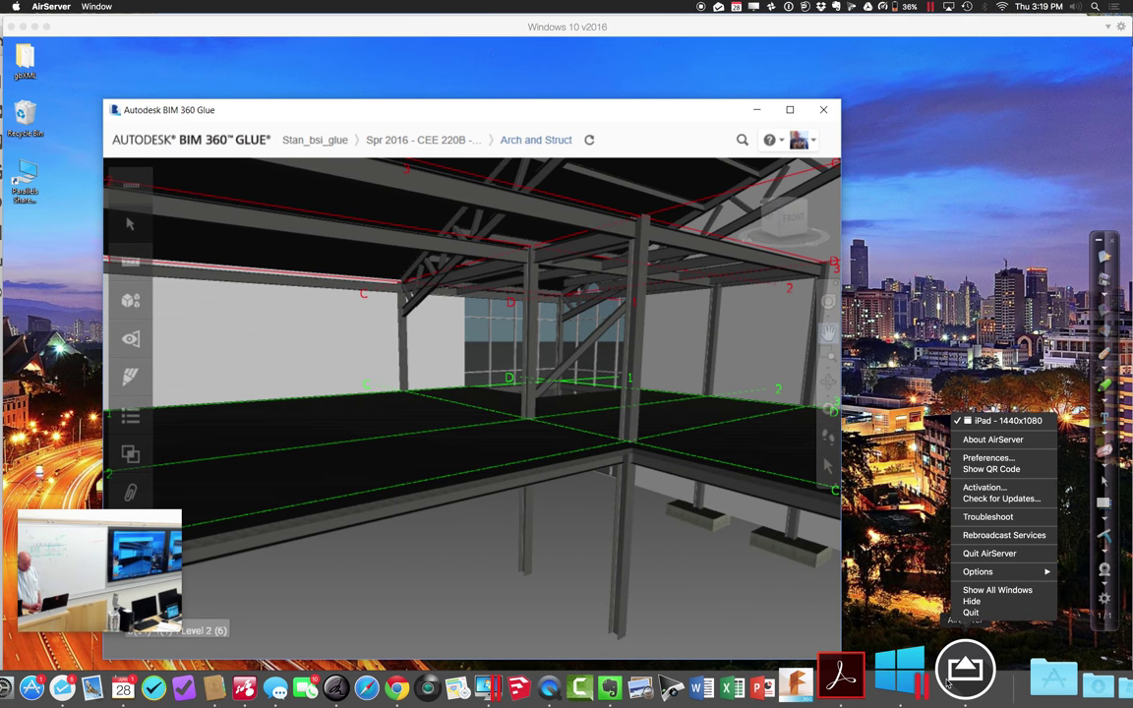
pyautogui.click(979, 592)
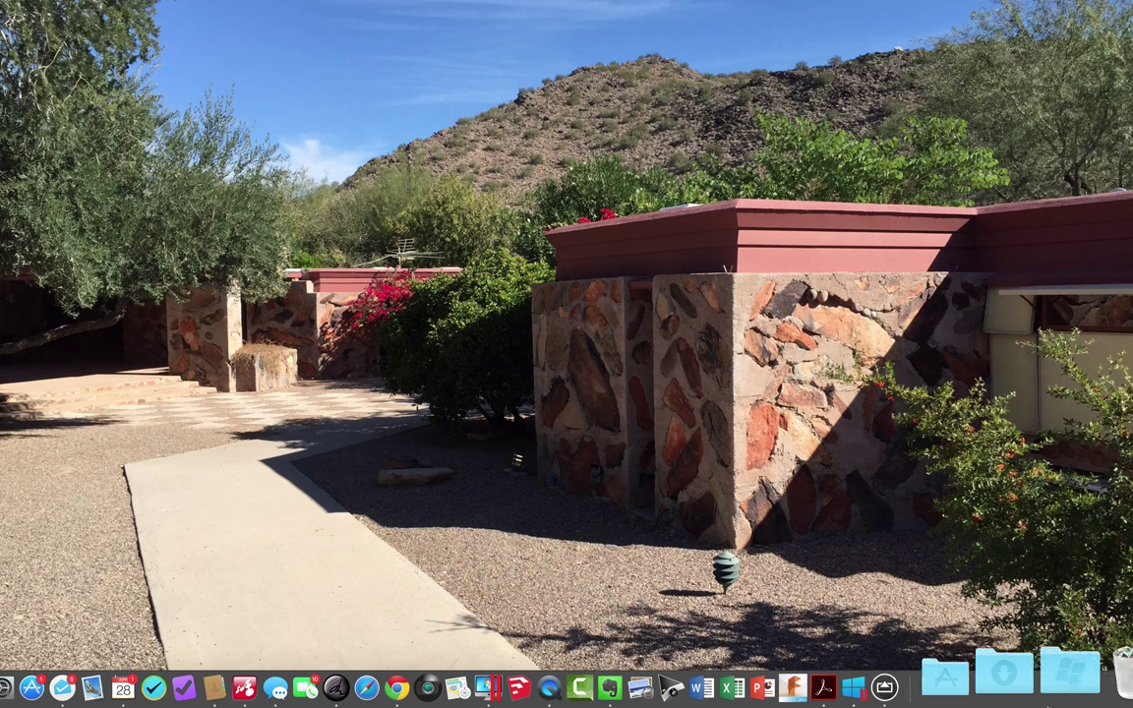
pyautogui.click(956, 669)
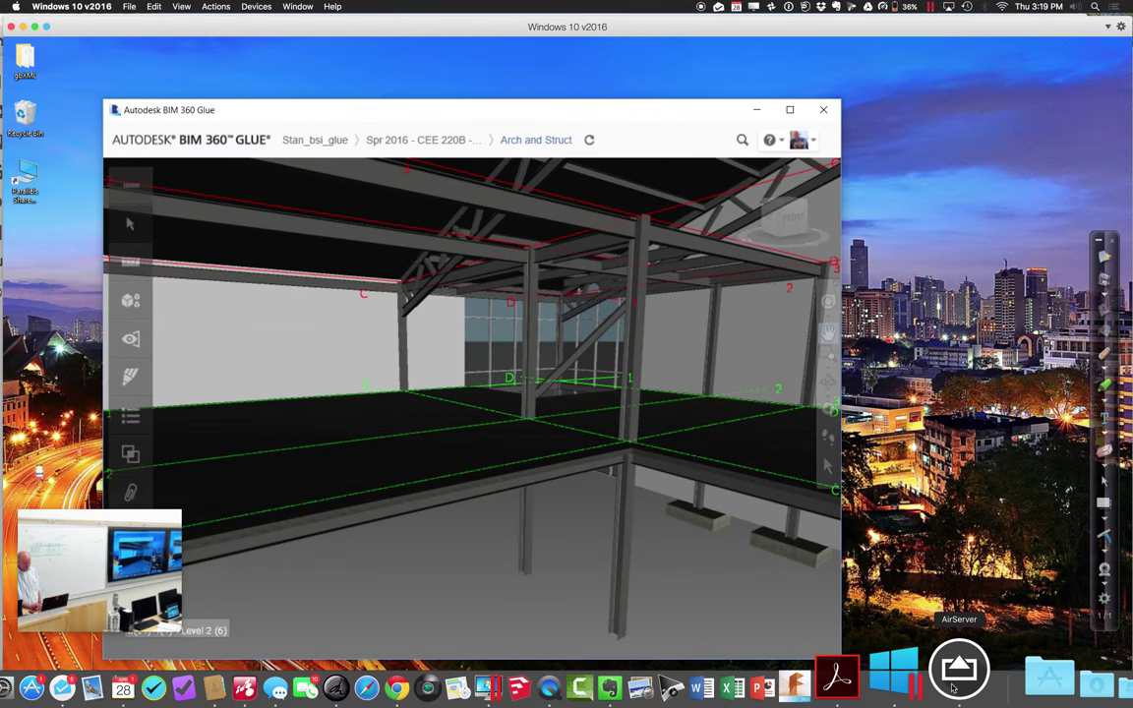
# Move through the Mac's desktops to the full-screen AirServer window mirroring the iPad.
pyautogui.click(798, 139)
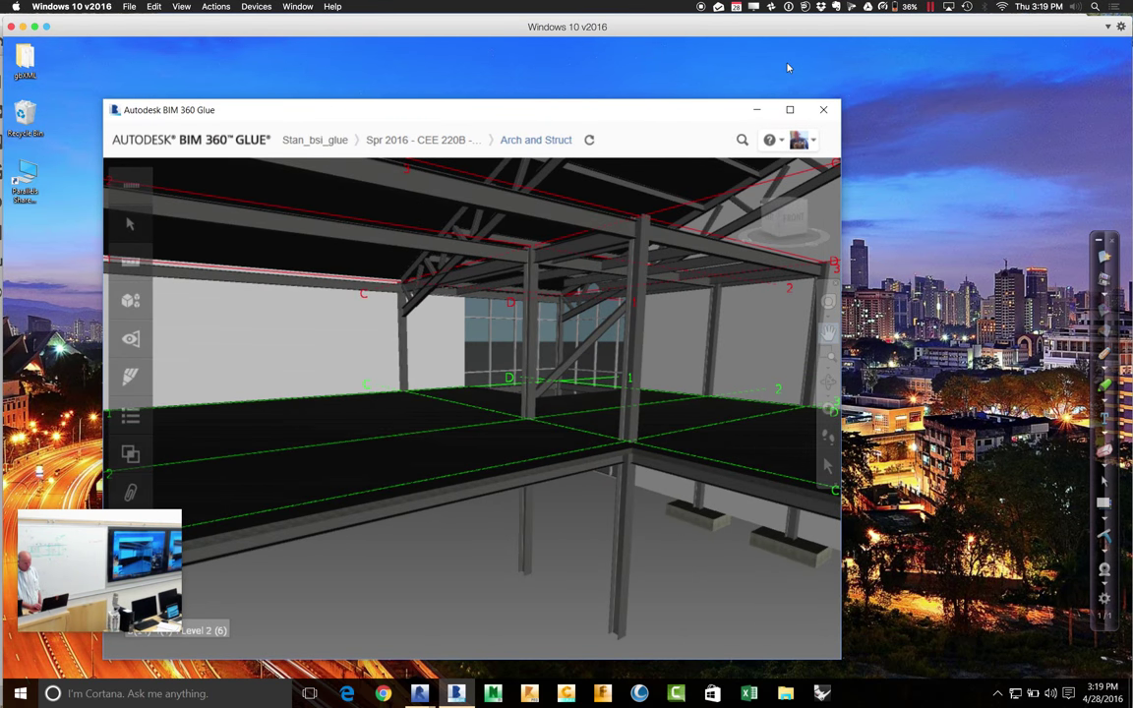
pyautogui.hotkey('ctrl', 'Right')
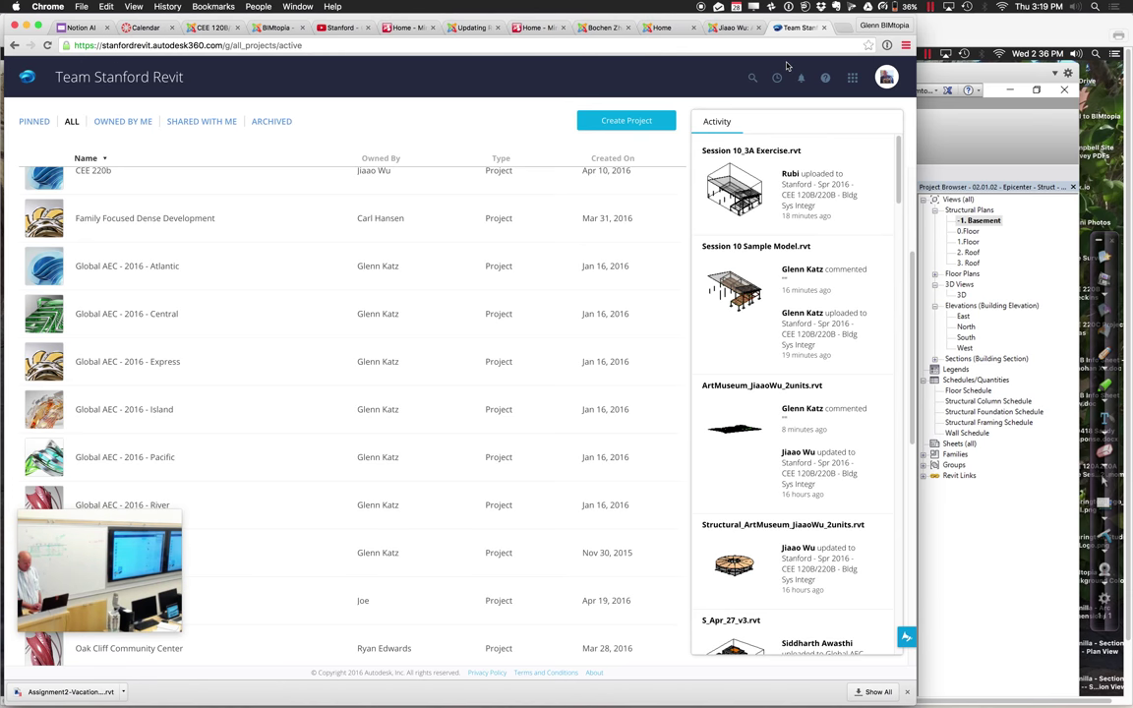
pyautogui.hotkey('ctrl', 'Right')
pyautogui.hotkey('ctrl', 'Right')
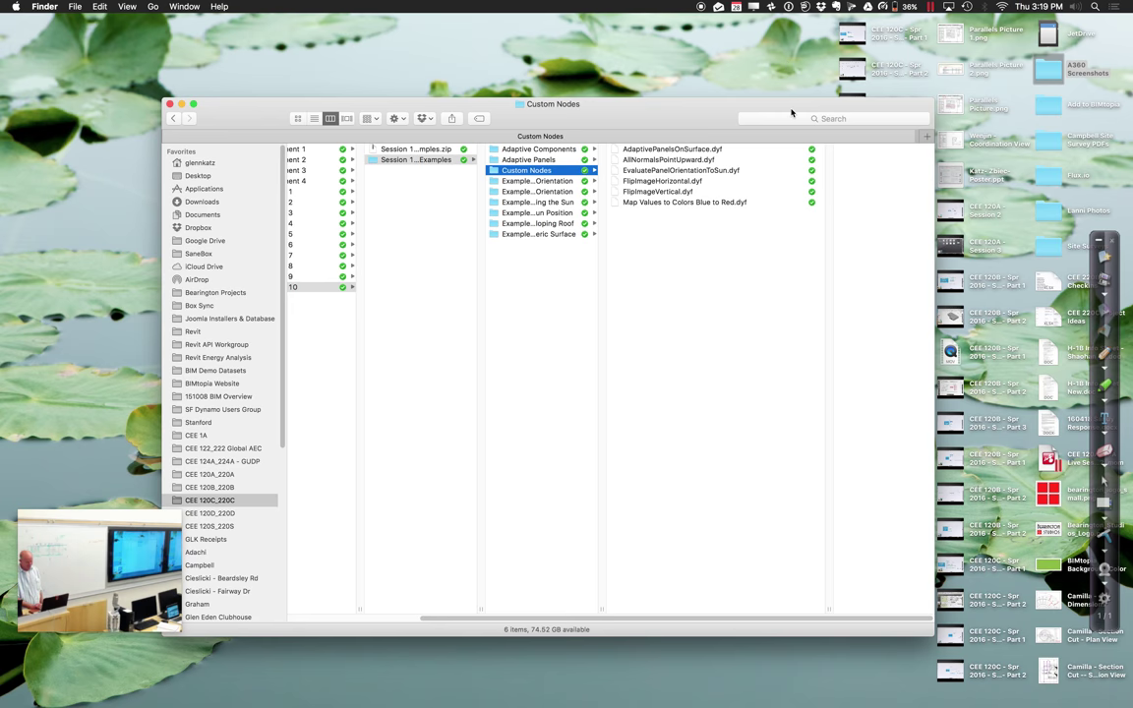
pyautogui.hotkey('ctrl', 'Left')
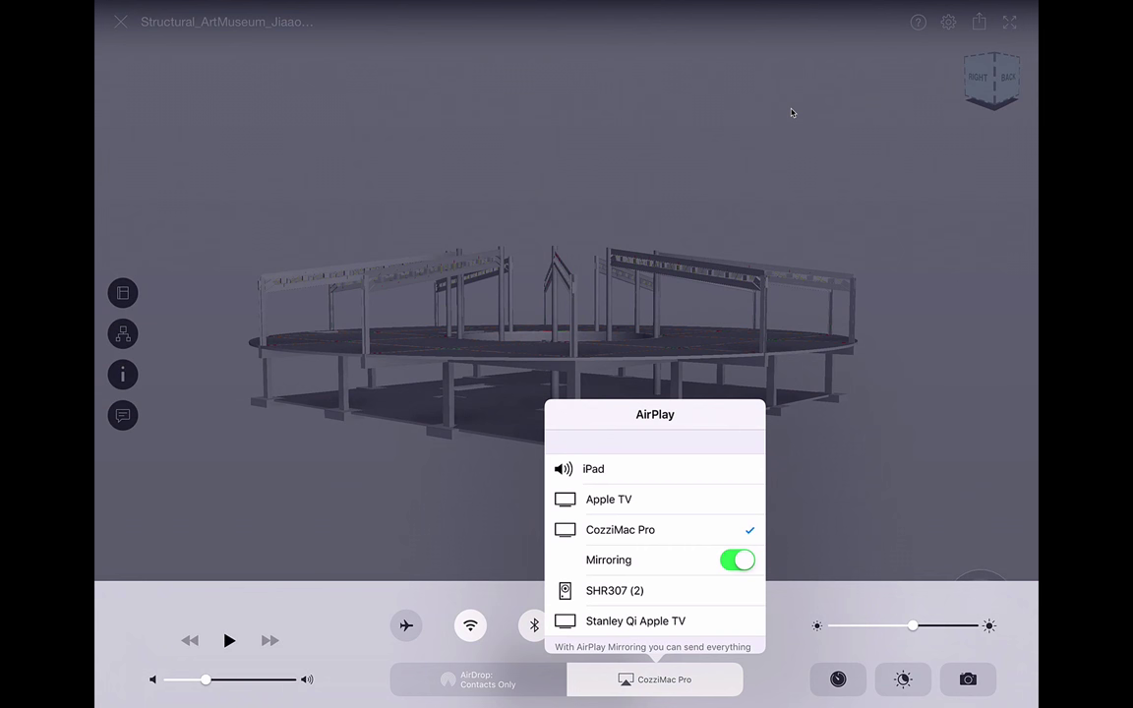